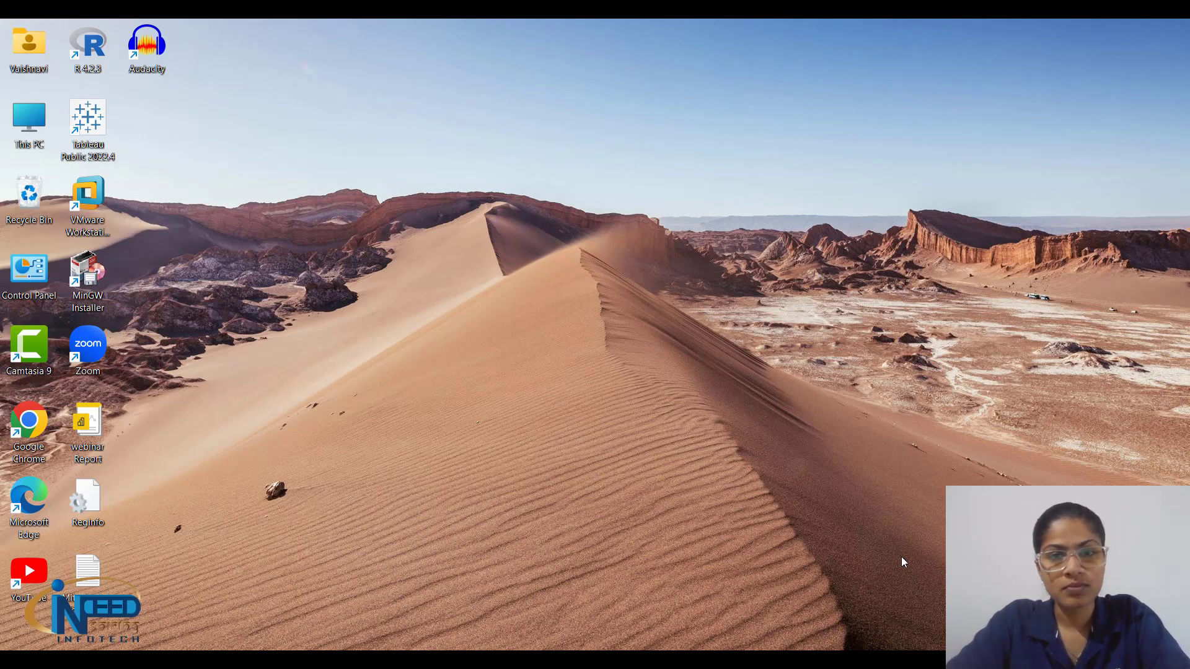
Switch to Google Chrome, search the web for "powerbi download" and open Microsoft's Power BI Downloads page.
mouse_move(717, 660)
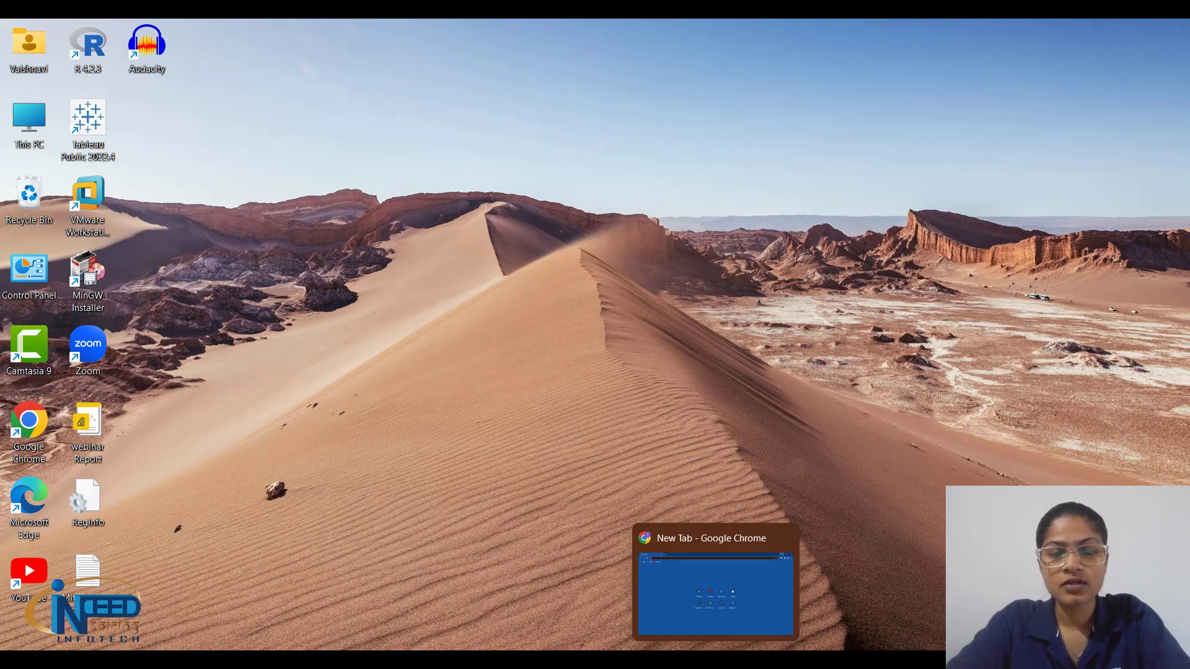
left_click(719, 617)
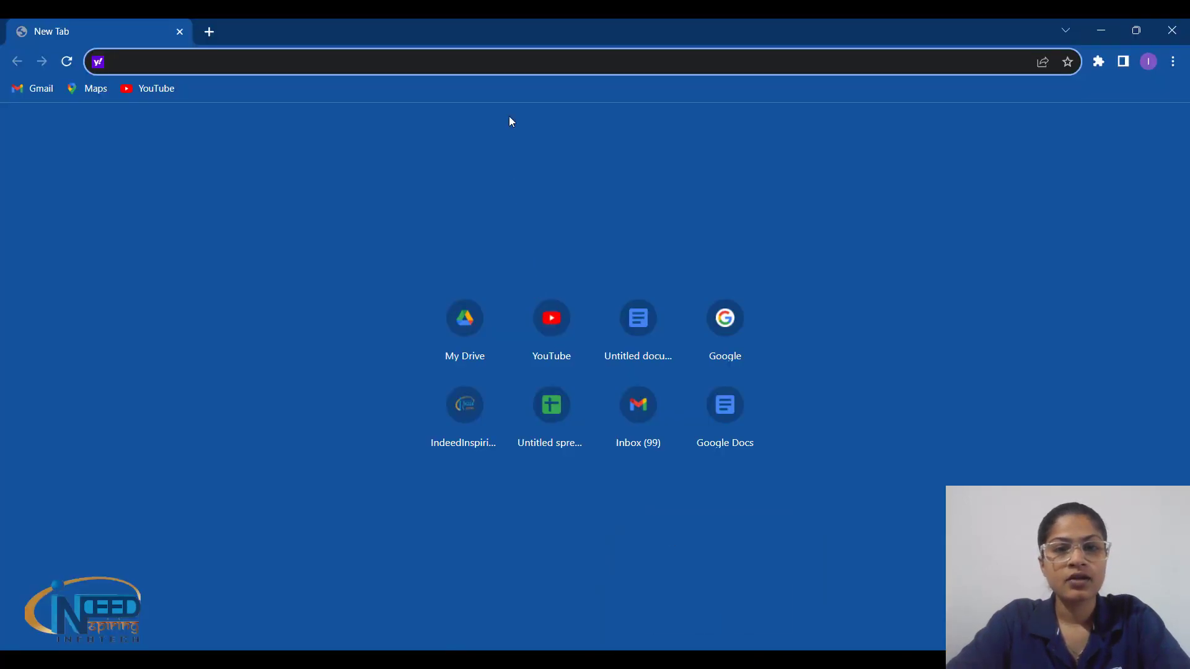
type("powerbi do")
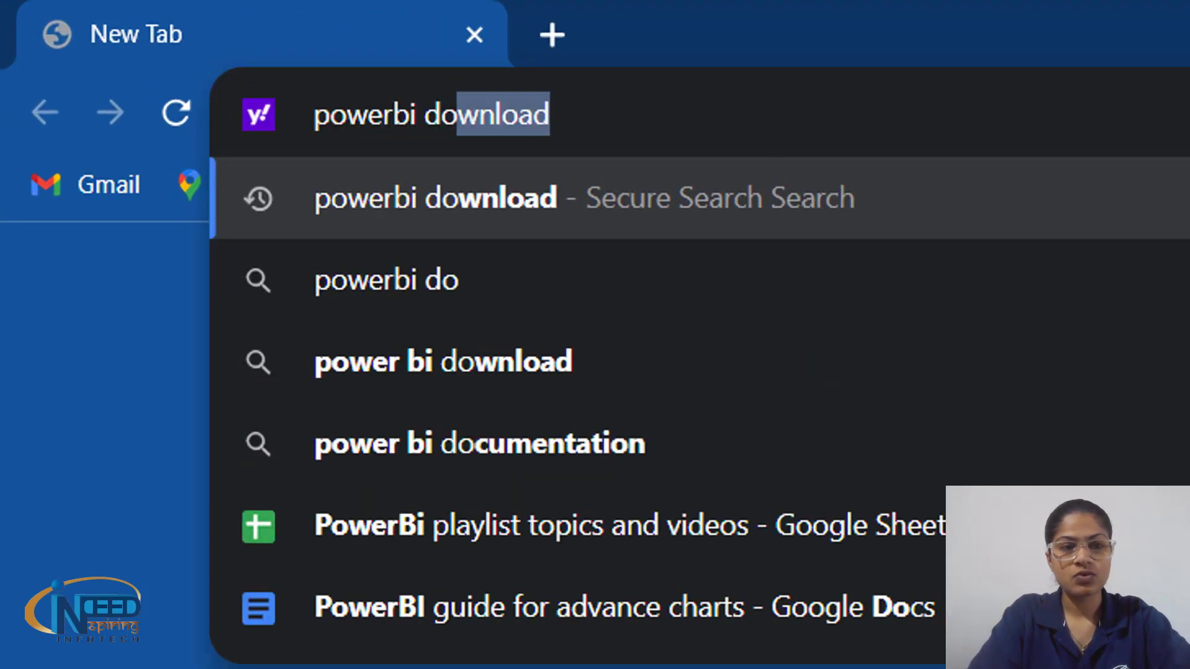
left_click(388, 197)
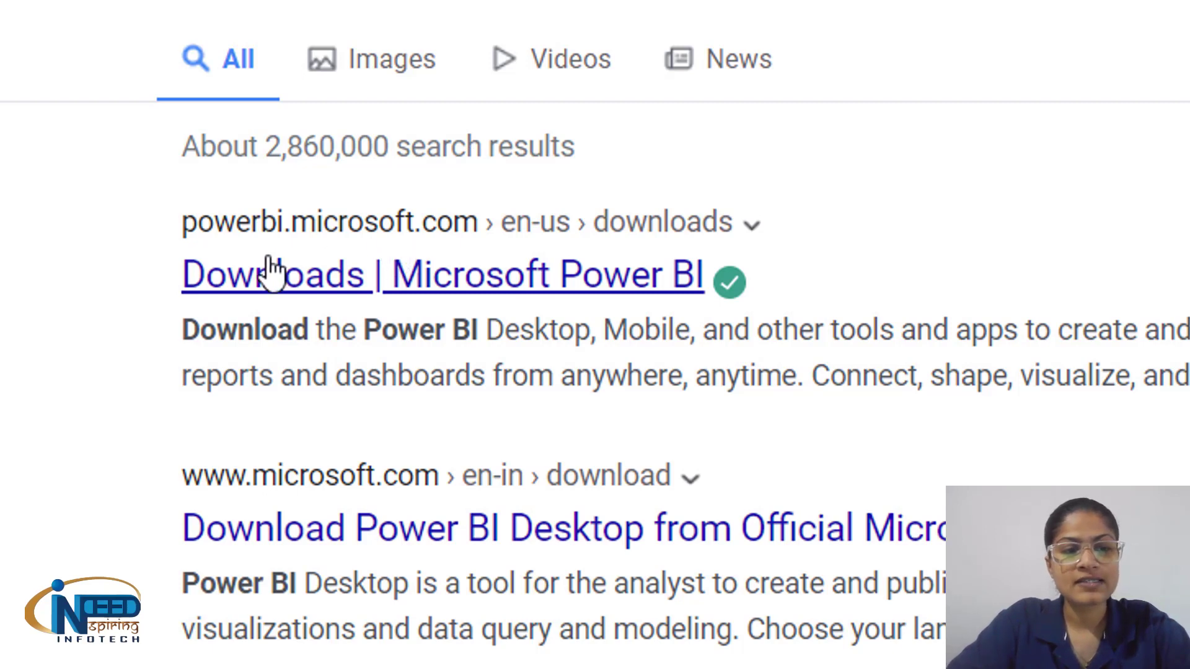
left_click(315, 277)
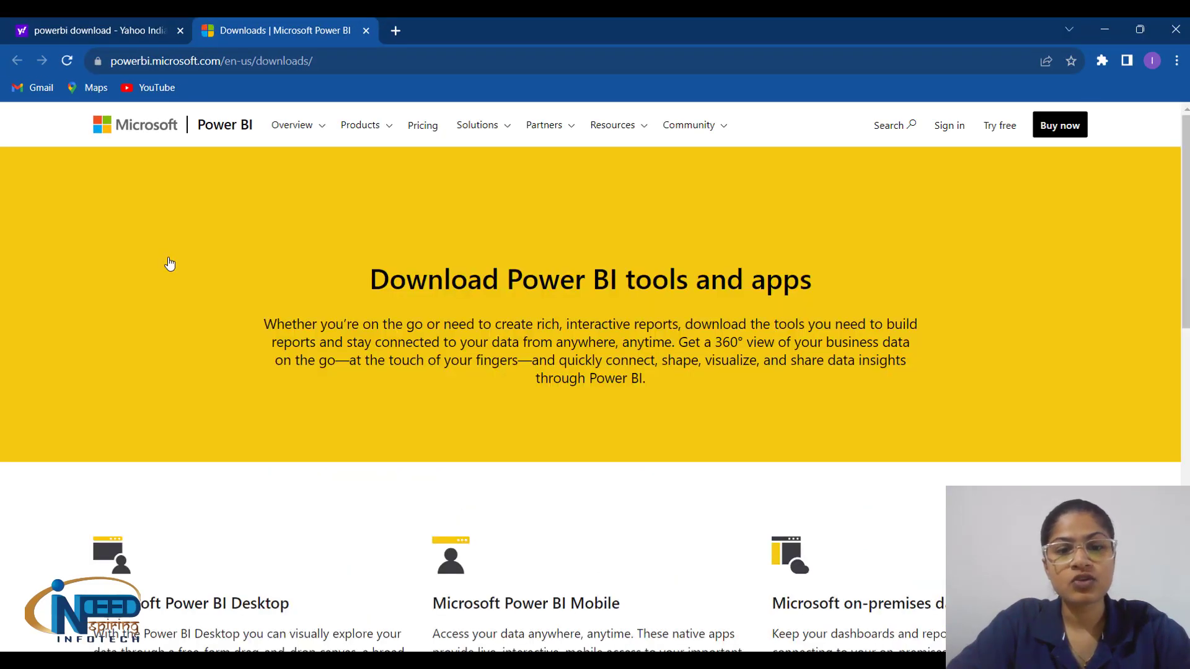
Get Microsoft Power BI Desktop through its download link, install it from the Microsoft Store and launch it.
scroll(278, 397, "down", 5)
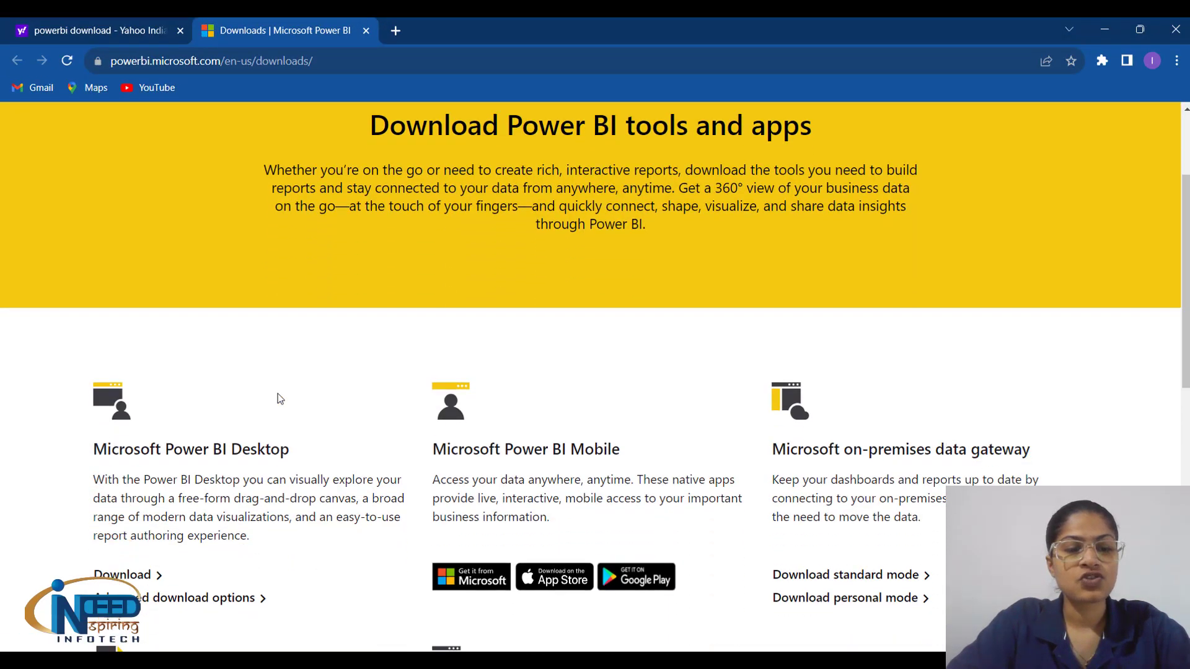
scroll(278, 396, "down", 1)
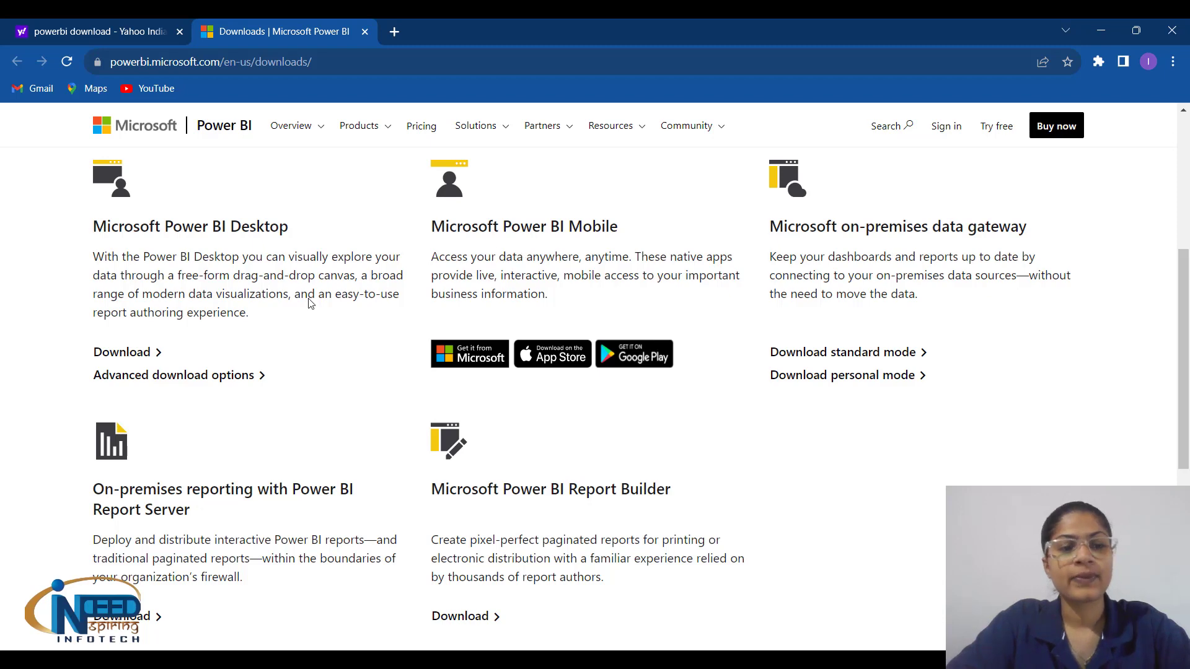
left_click(129, 355)
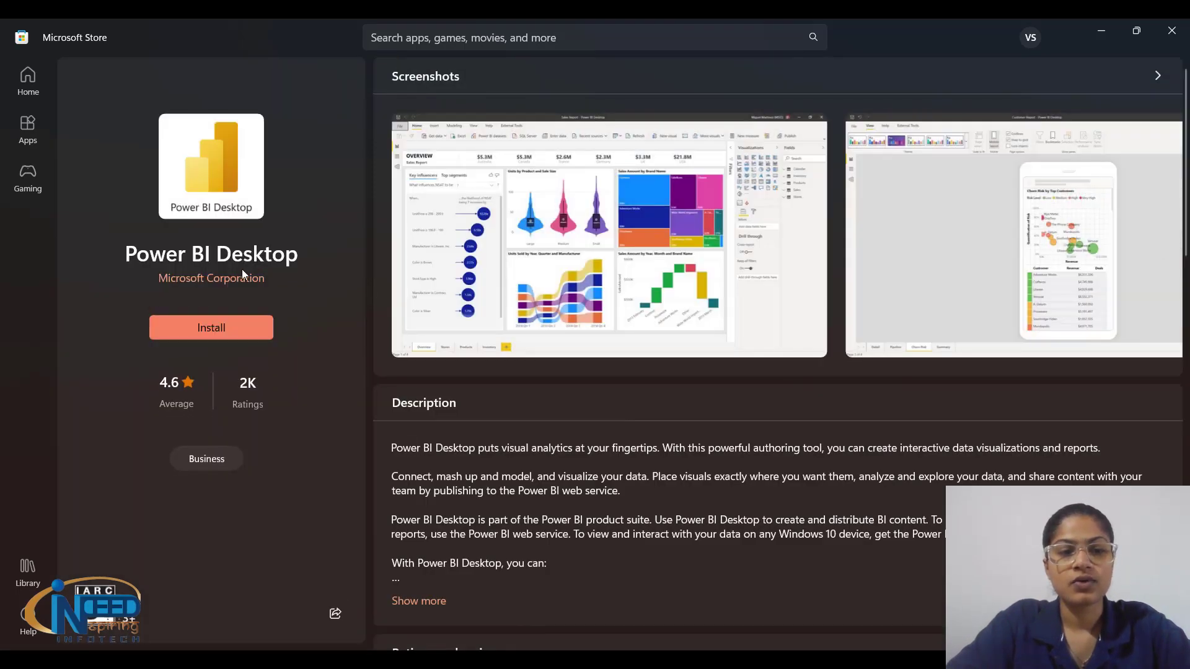
left_click(217, 330)
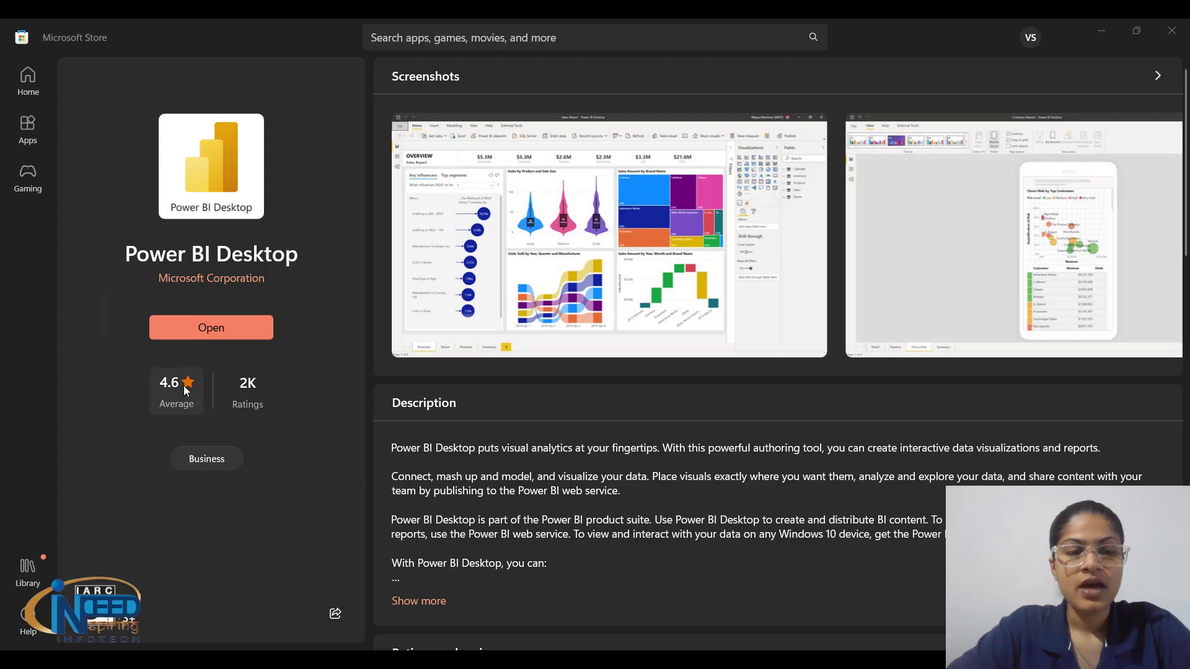
left_click(228, 335)
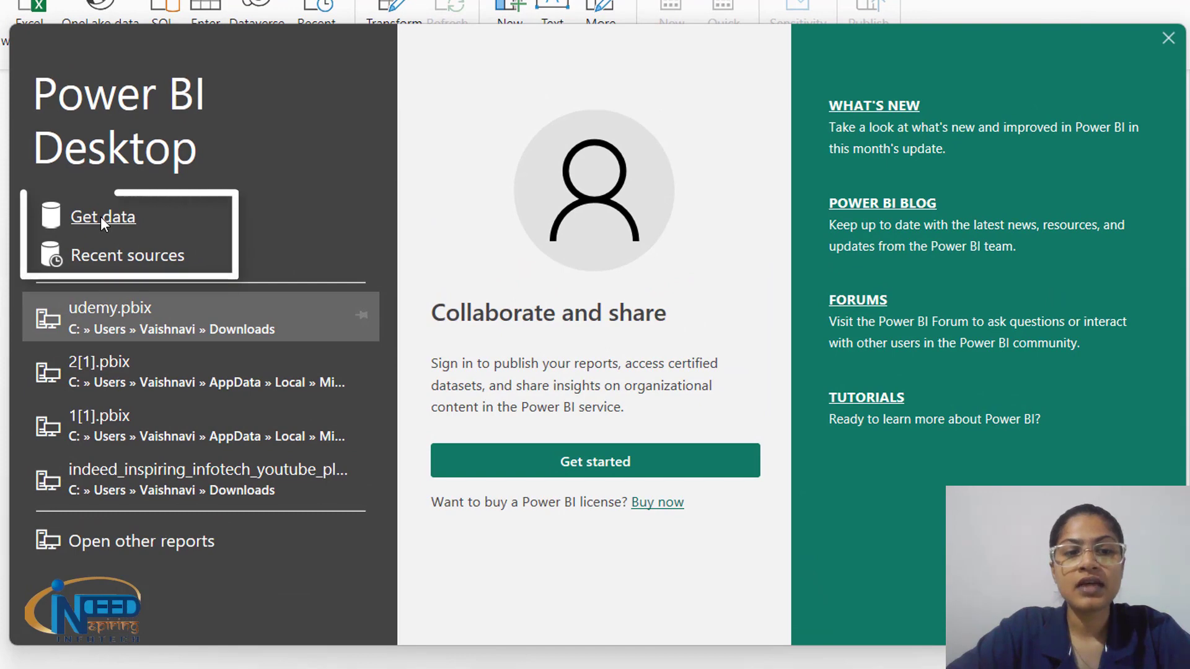
Open Get Data from the start screen and examine the list of available file and database connectors.
left_click(102, 218)
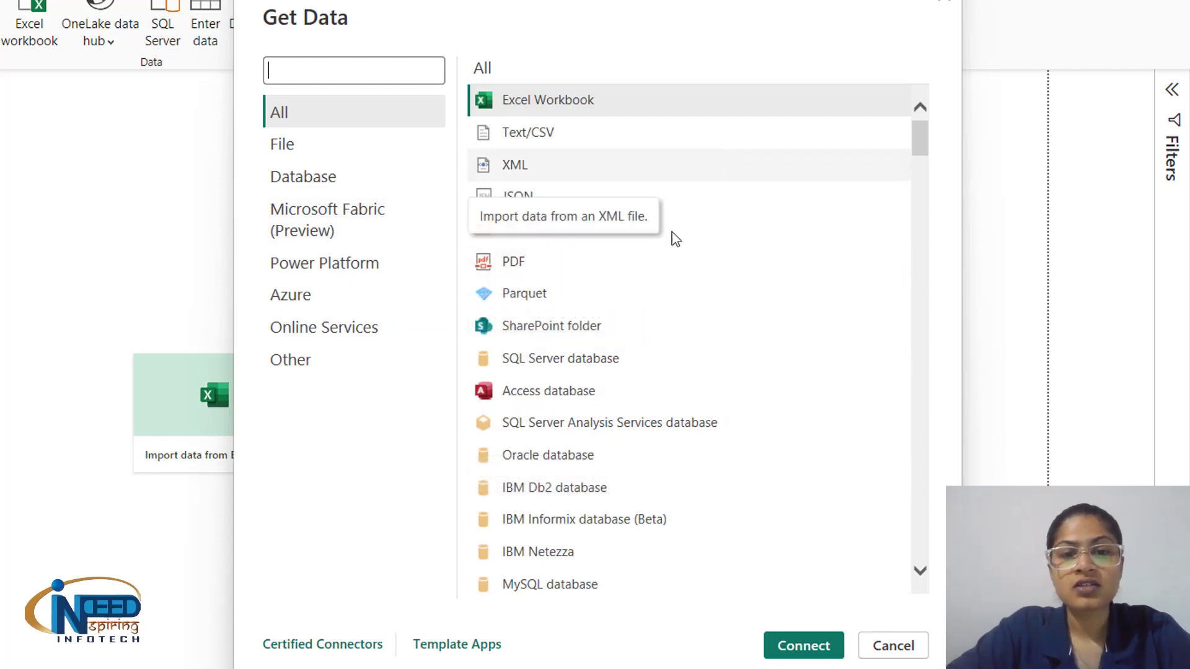
scroll(607, 420, "down", 3)
scroll(608, 420, "down", 1)
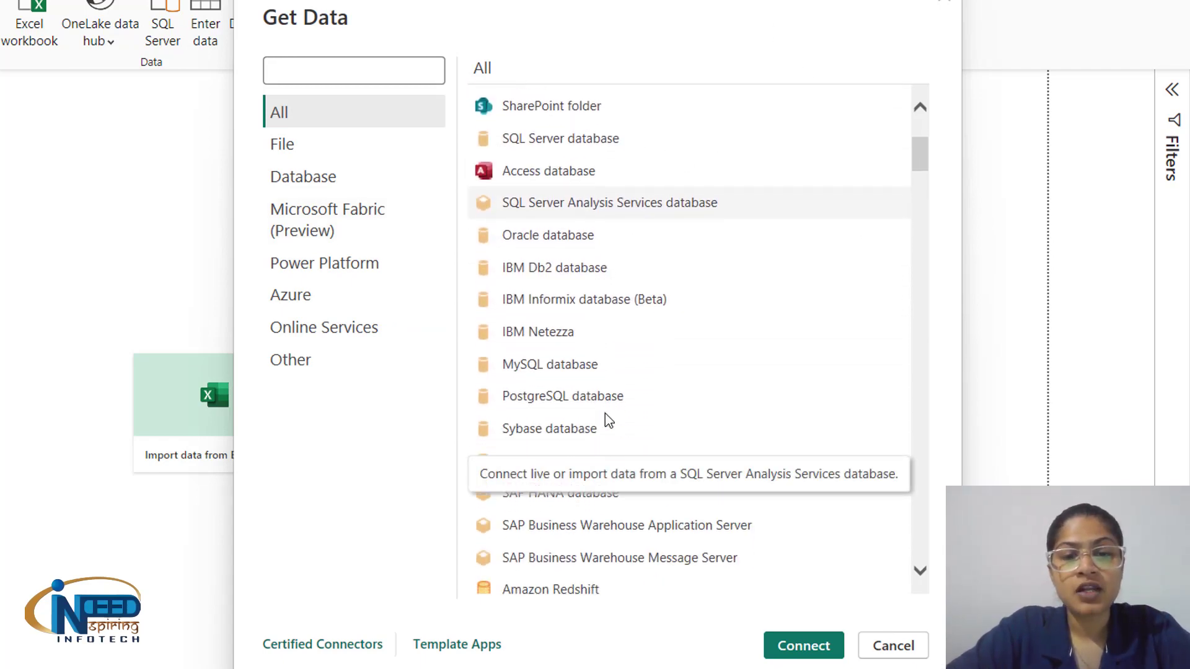
scroll(607, 421, "down", 2)
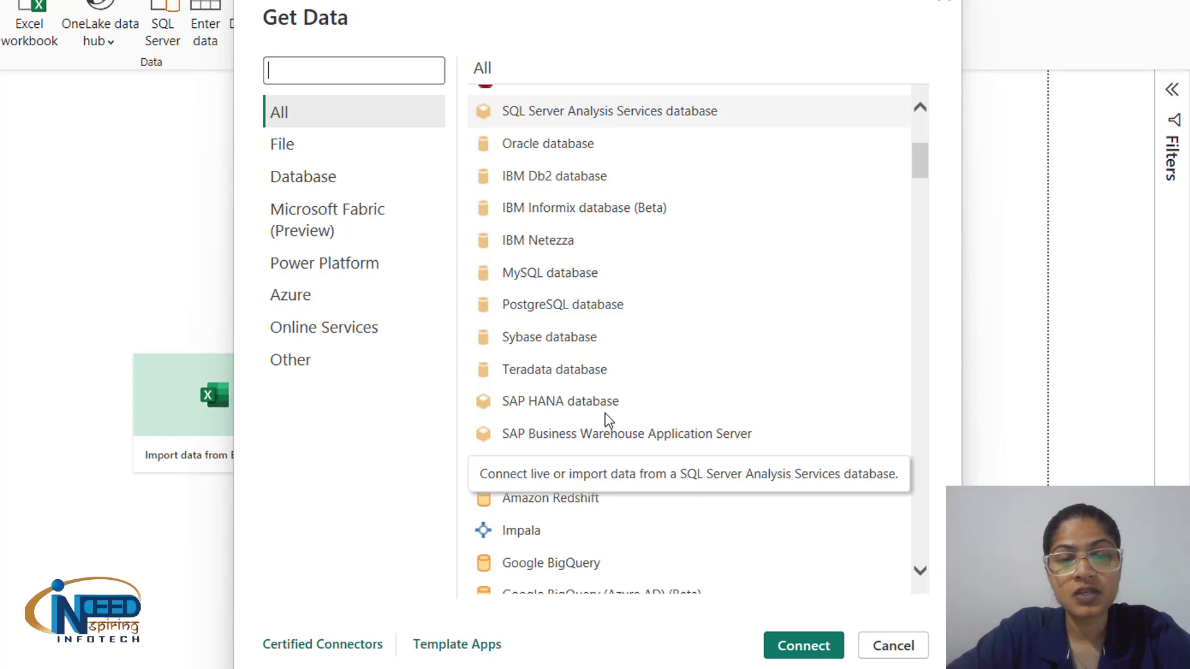
scroll(607, 421, "up", 5)
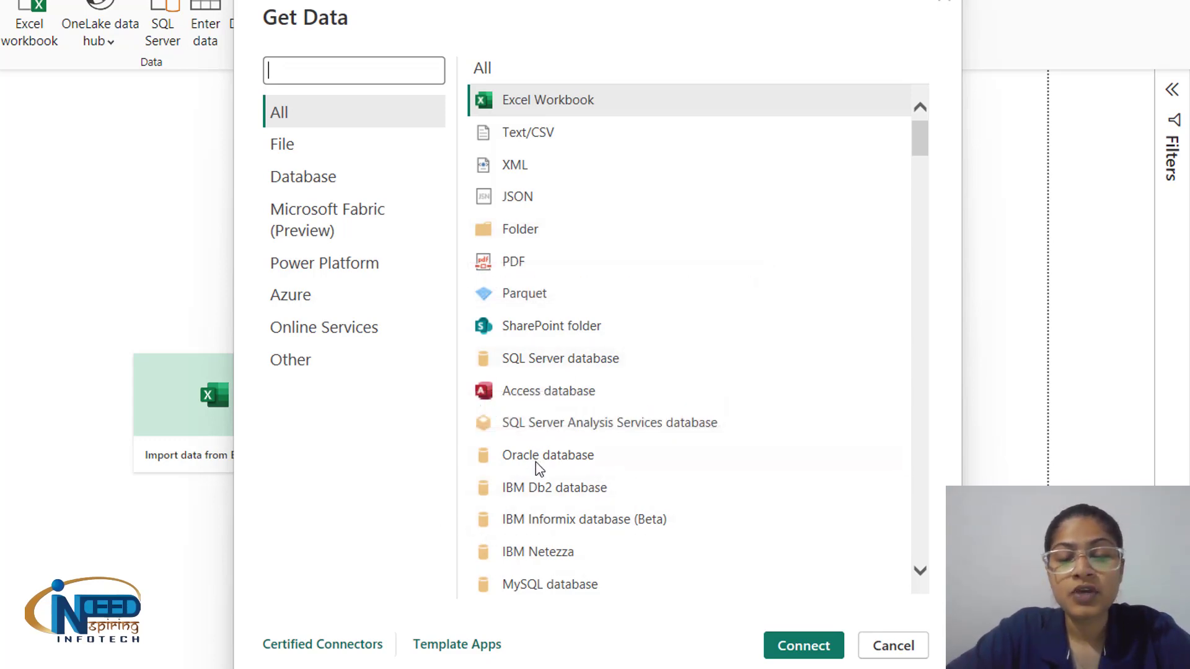
scroll(527, 535, "down", 3)
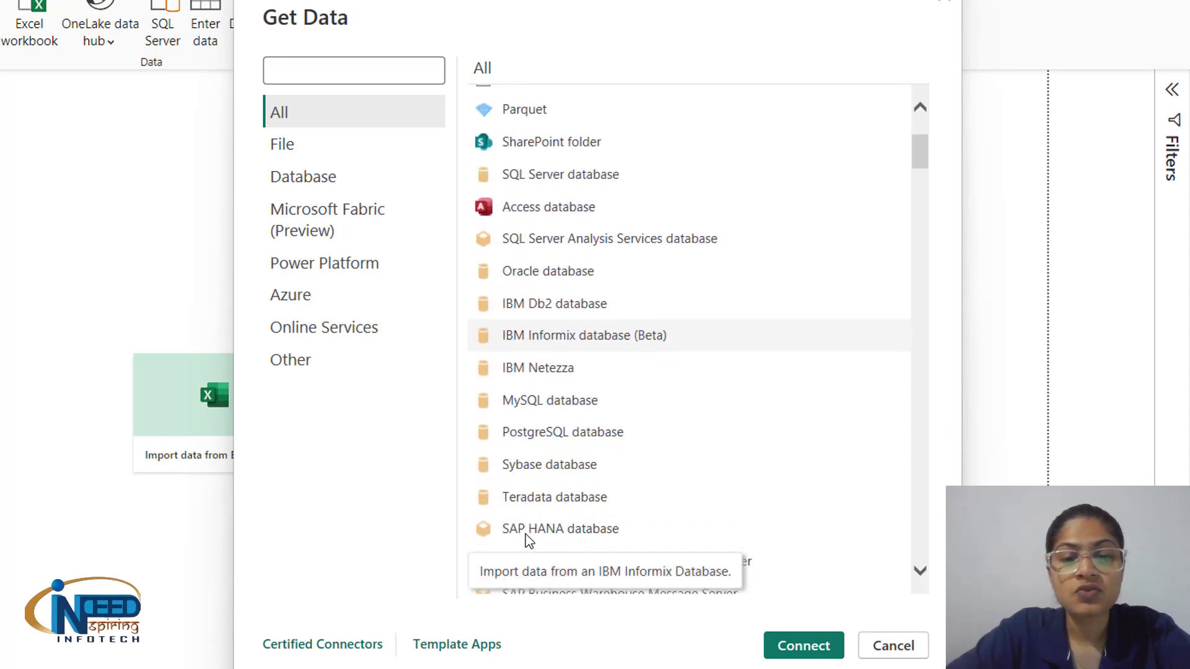
scroll(527, 540, "down", 2)
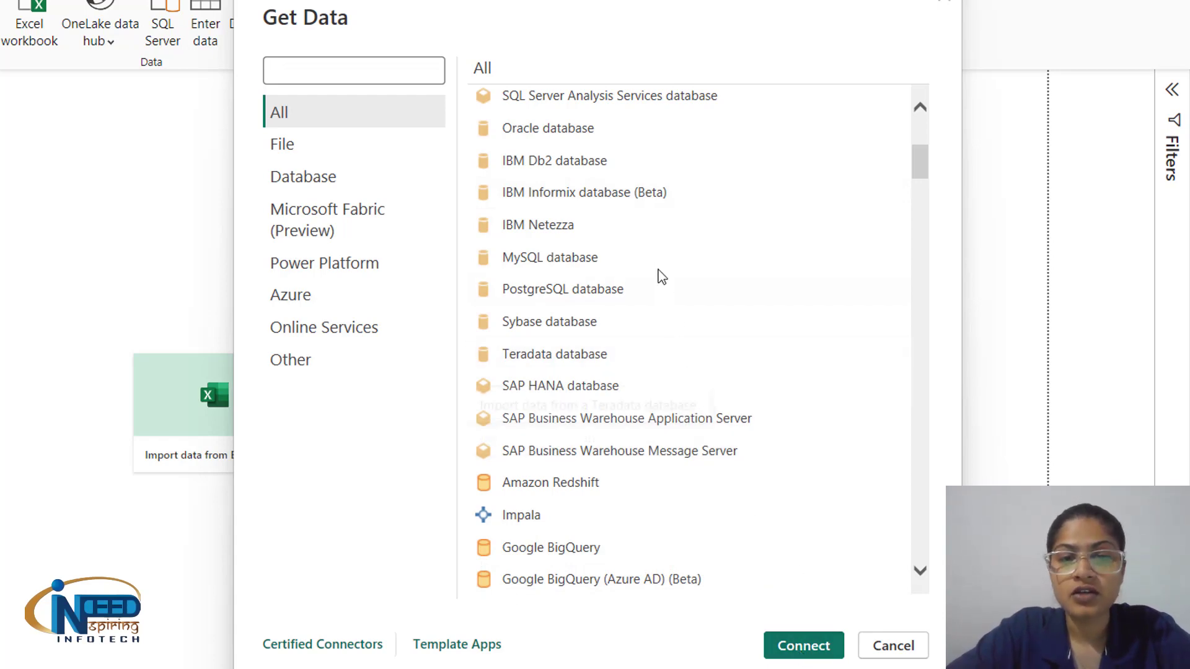
scroll(660, 271, "up", 5)
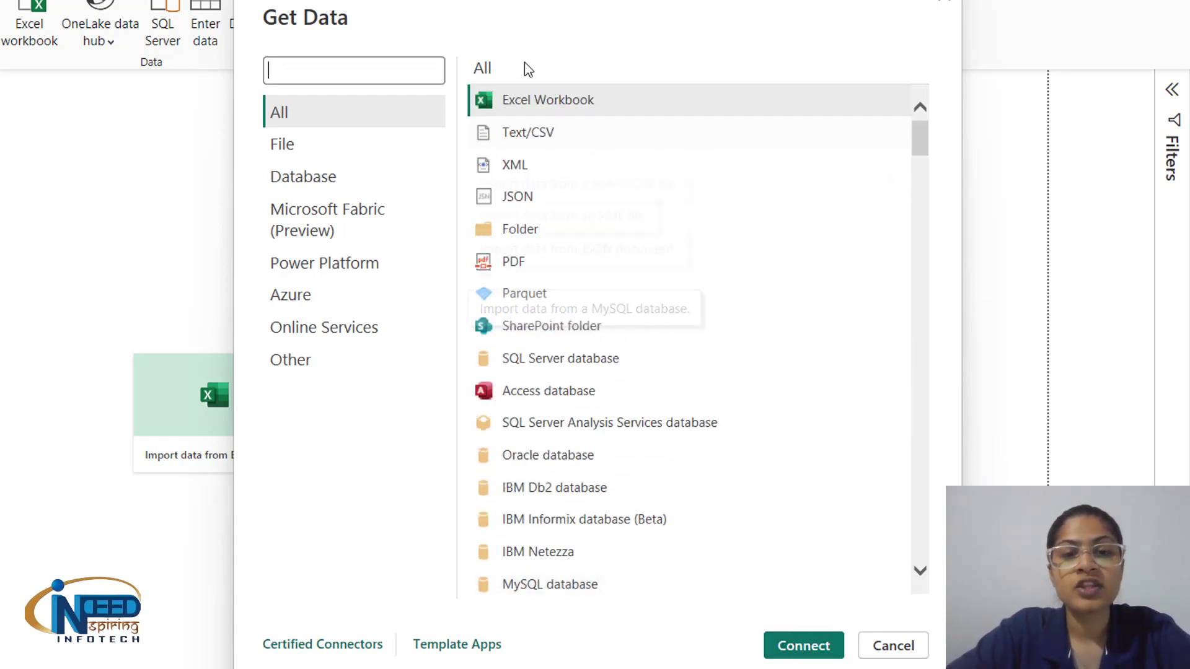
Connect to an Excel Workbook source, opening the file Sample - Superstore (1) from the Downloads folder.
left_click(523, 105)
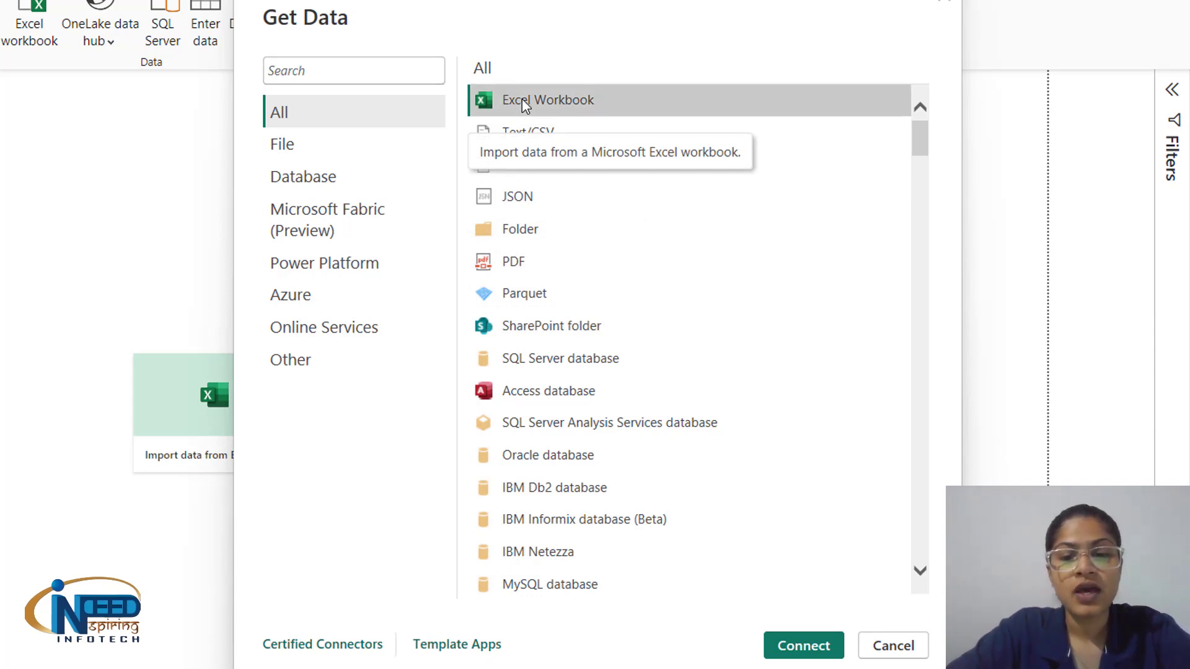
left_click(799, 648)
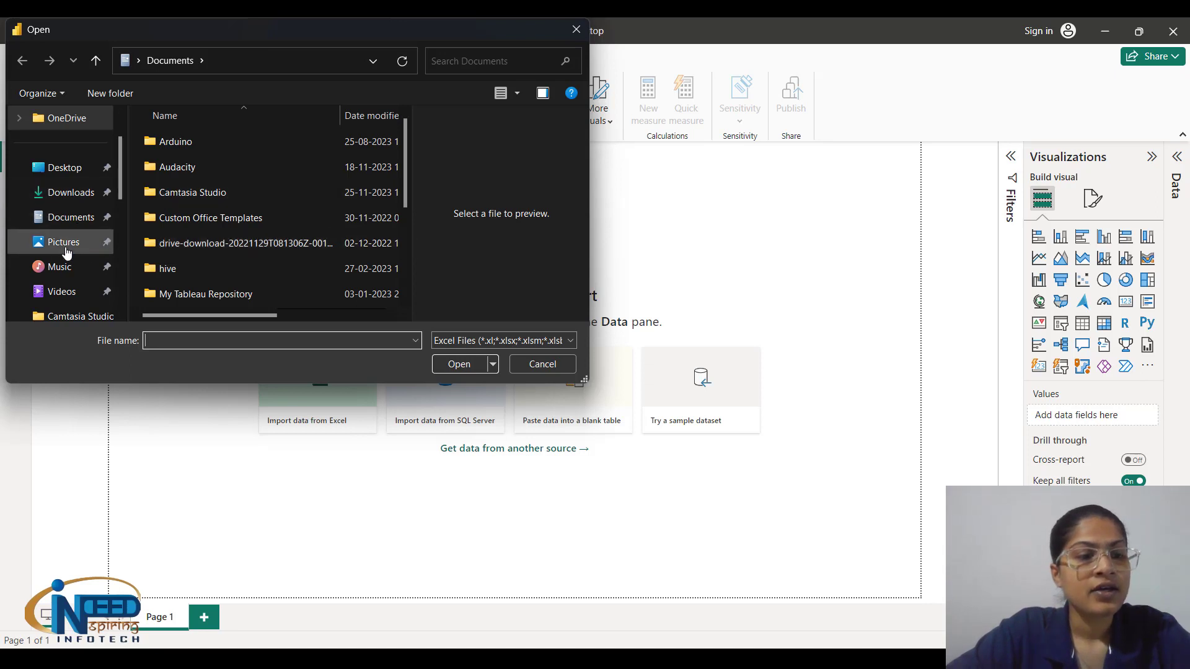
scroll(67, 252, "down", 1)
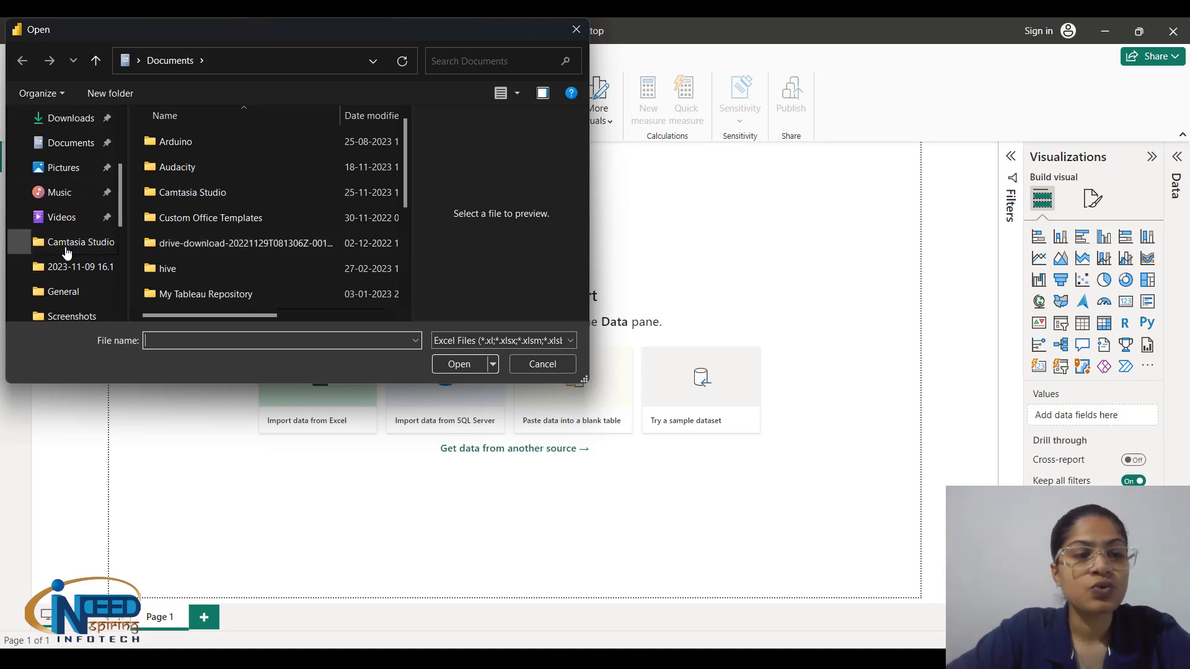
left_click(72, 131)
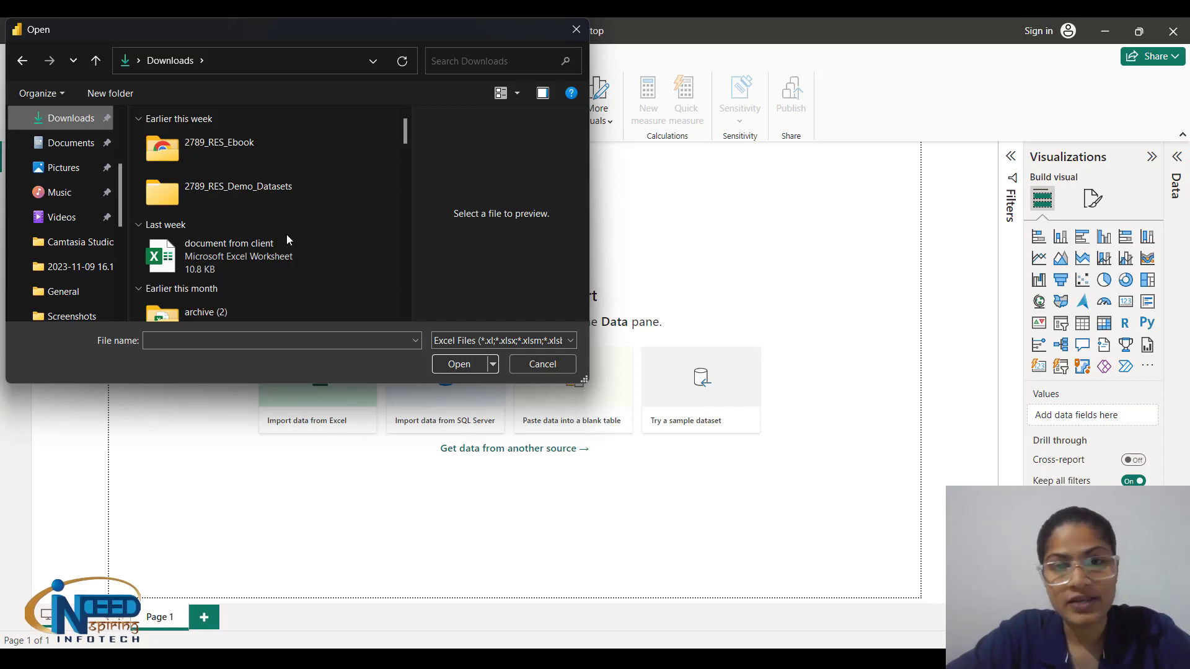
scroll(287, 235, "down", 3)
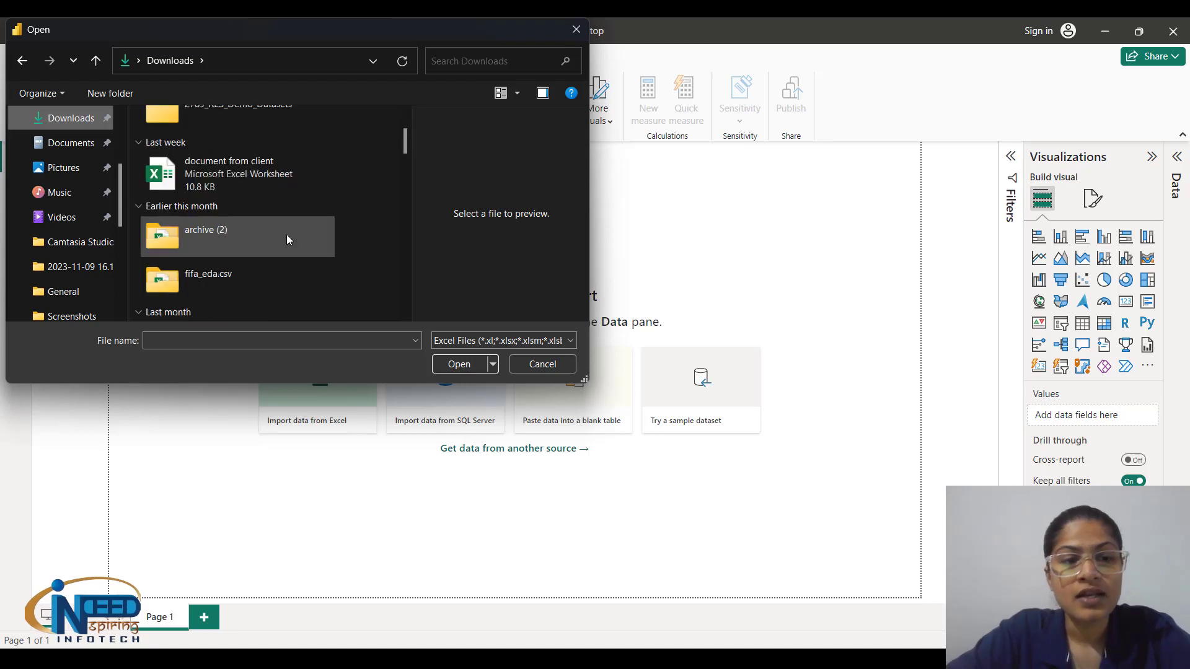
scroll(286, 235, "up", 2)
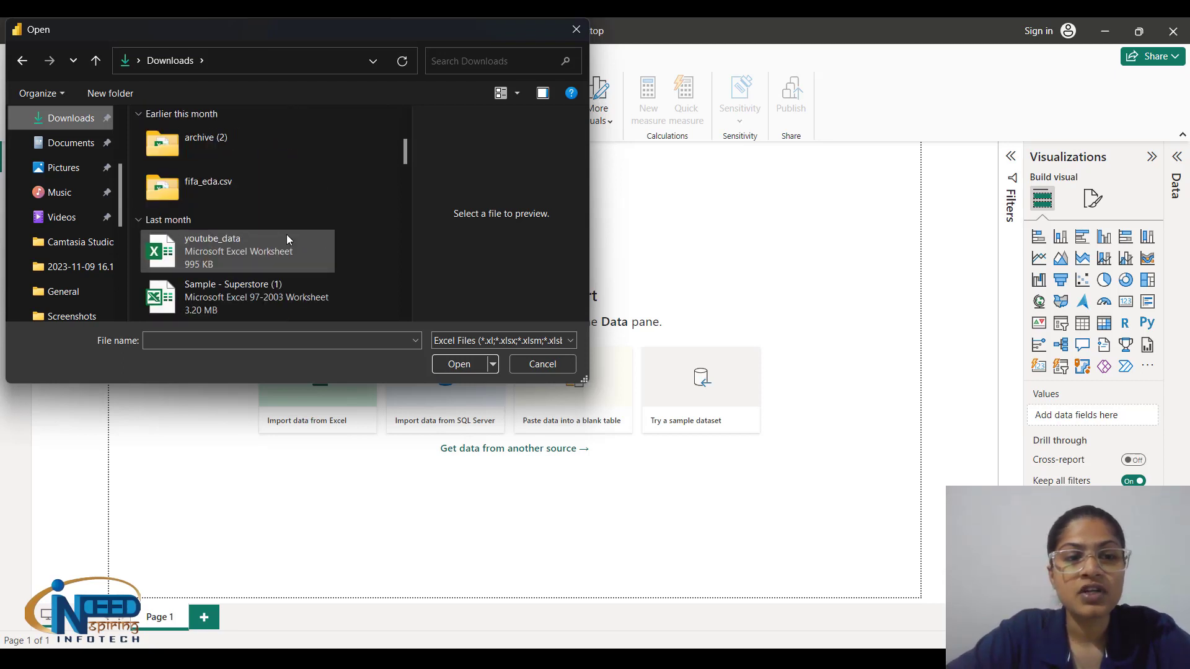
left_click(241, 295)
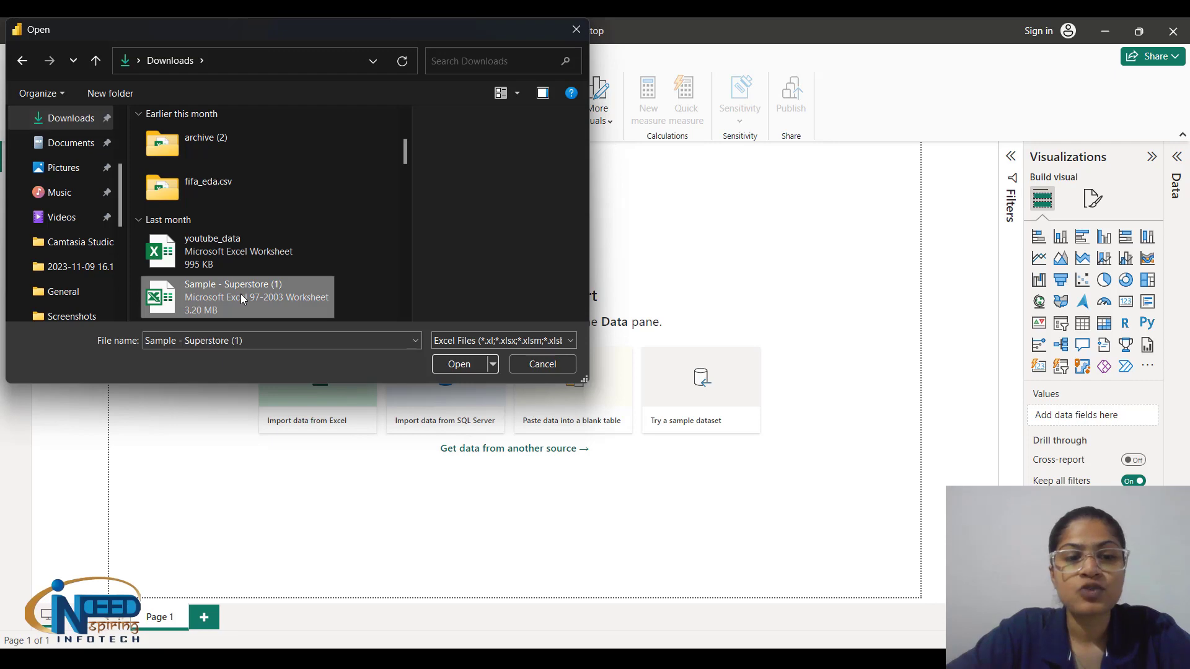
left_click(464, 362)
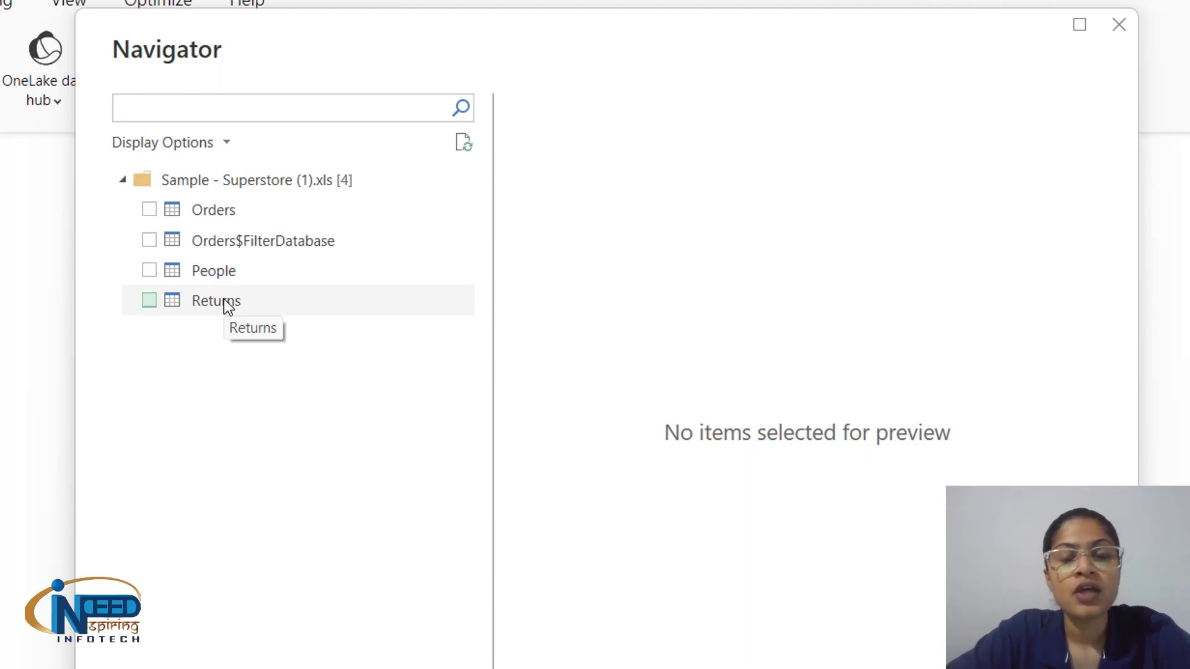
Preview the Orders table and examine its columns from Row ID through the customer, location, Region and Product ID fields.
left_click(194, 225)
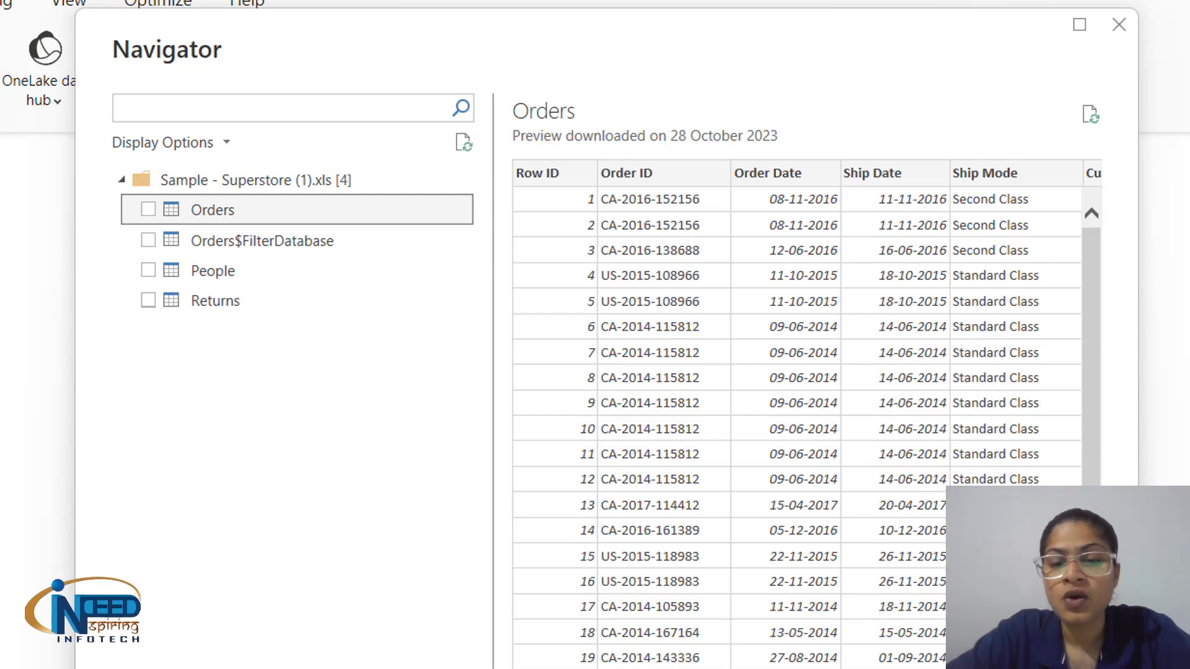
scroll(806, 415, "right", 5)
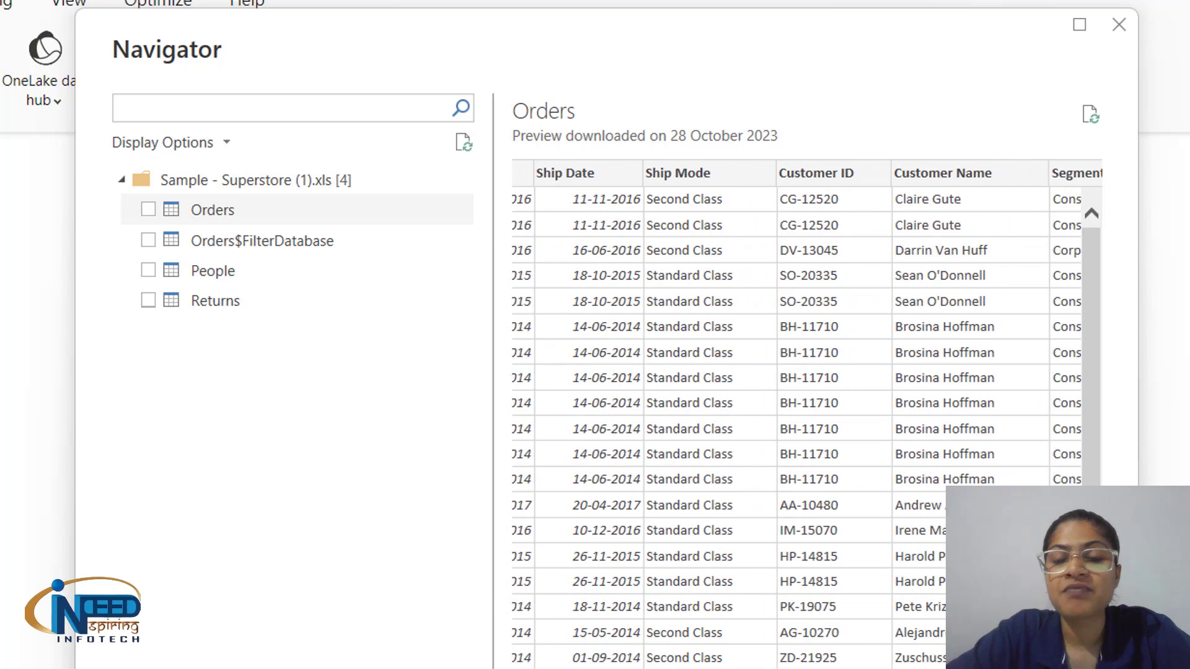
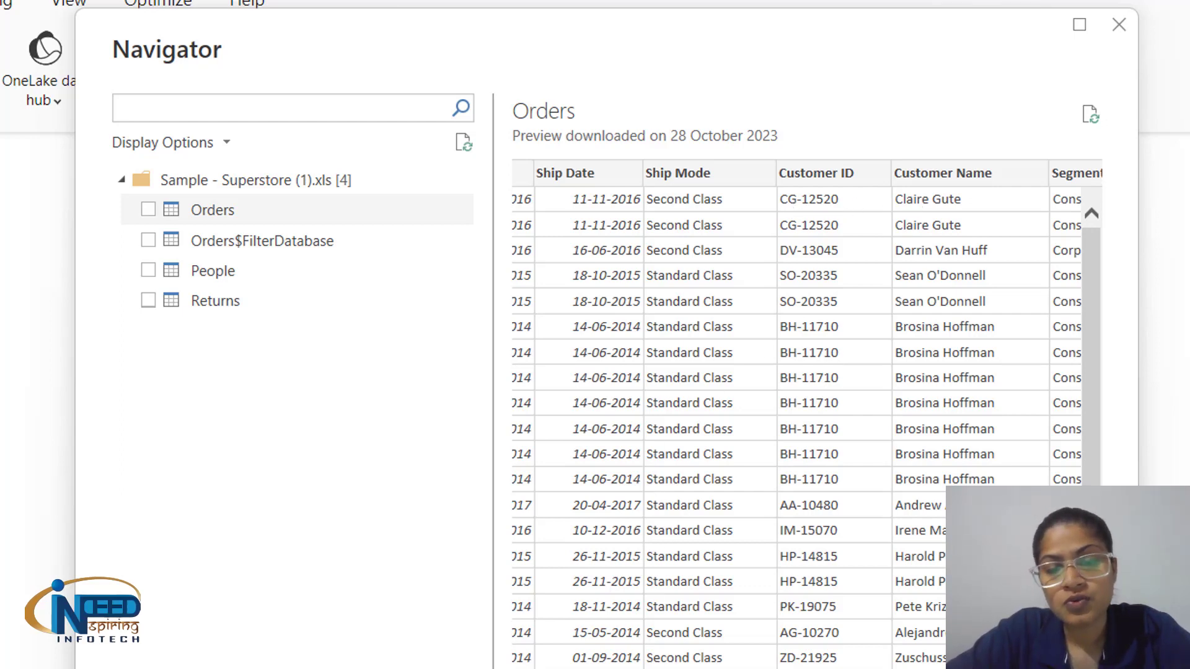
scroll(751, 248, "right", 5)
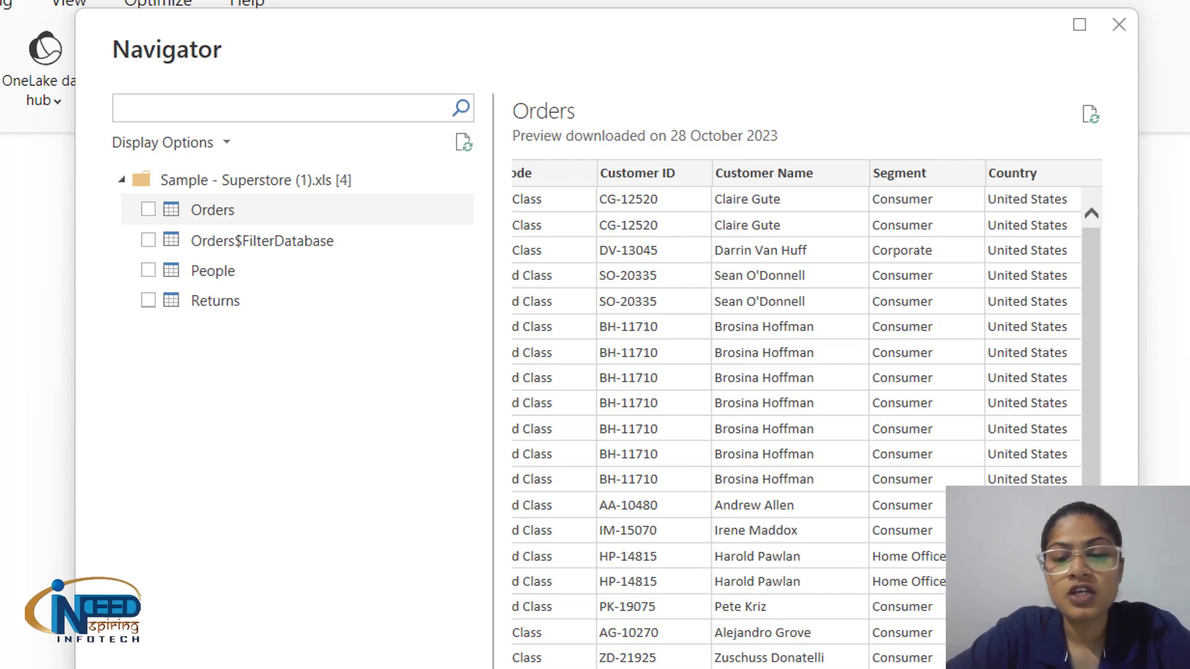
scroll(806, 415, "right", 2)
scroll(798, 414, "right", 5)
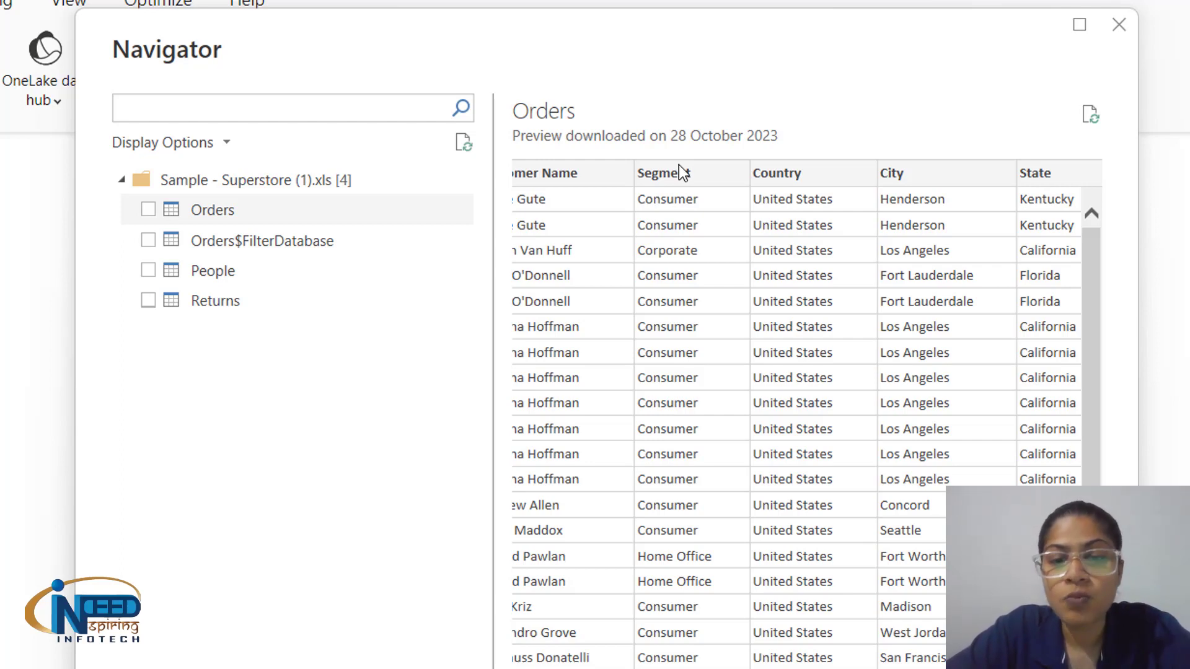
scroll(647, 563, "down", 2)
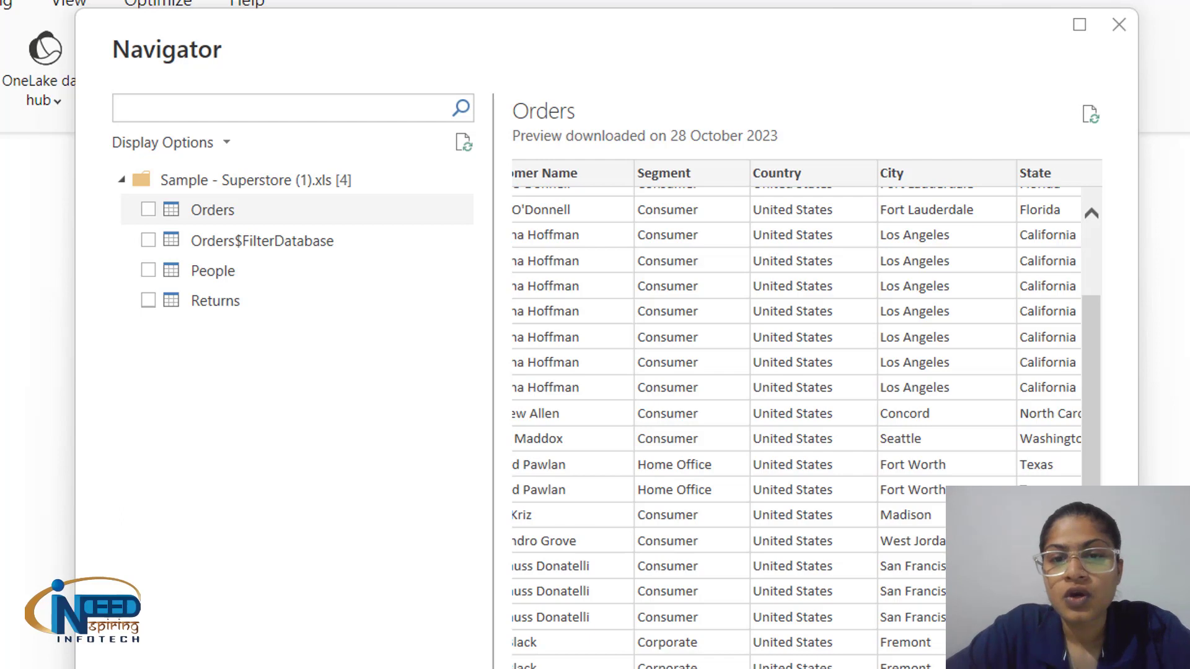
scroll(723, 510, "up", 2)
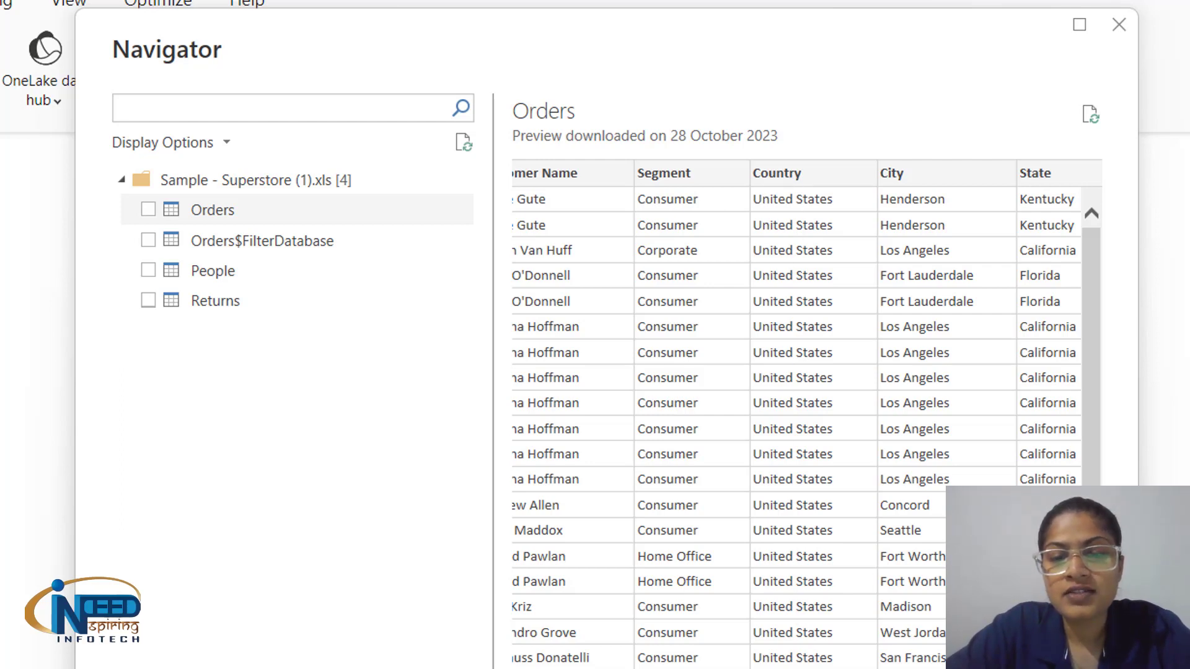
scroll(793, 416, "right", 4)
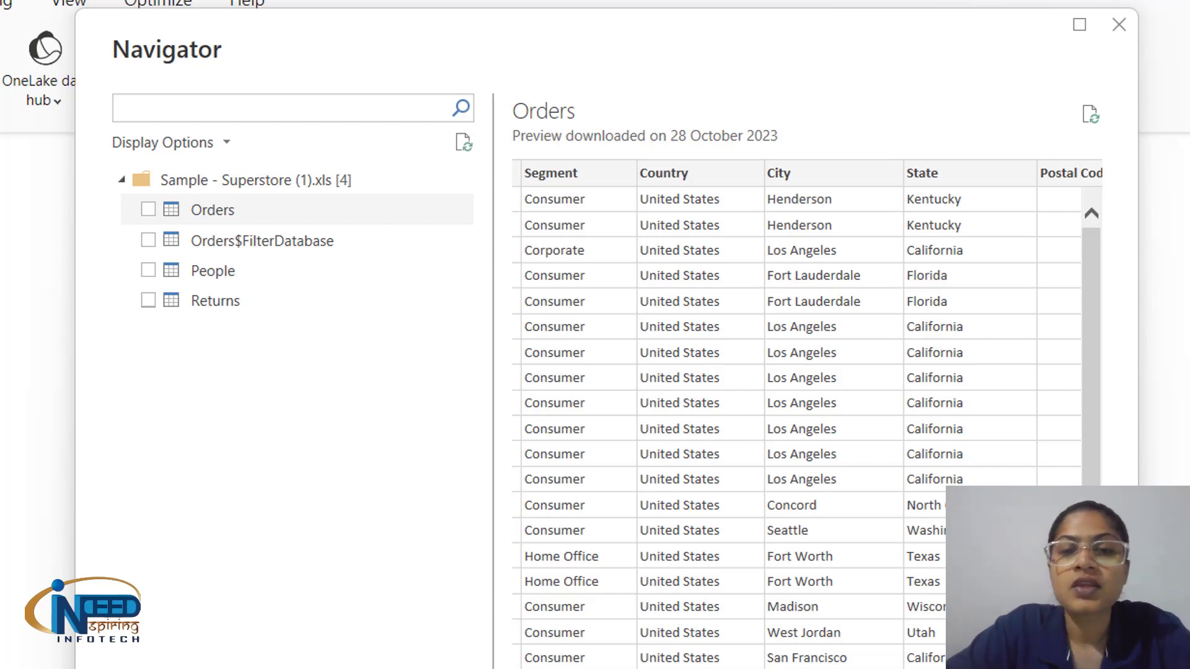
scroll(806, 415, "right", 3)
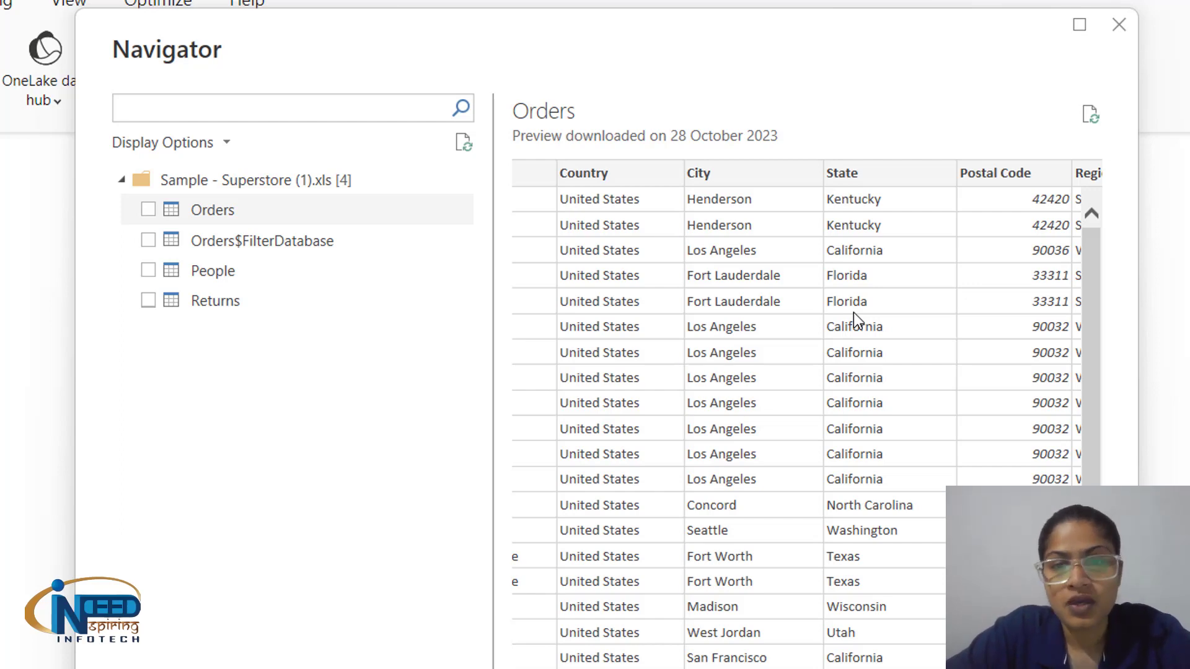
scroll(805, 415, "right", 5)
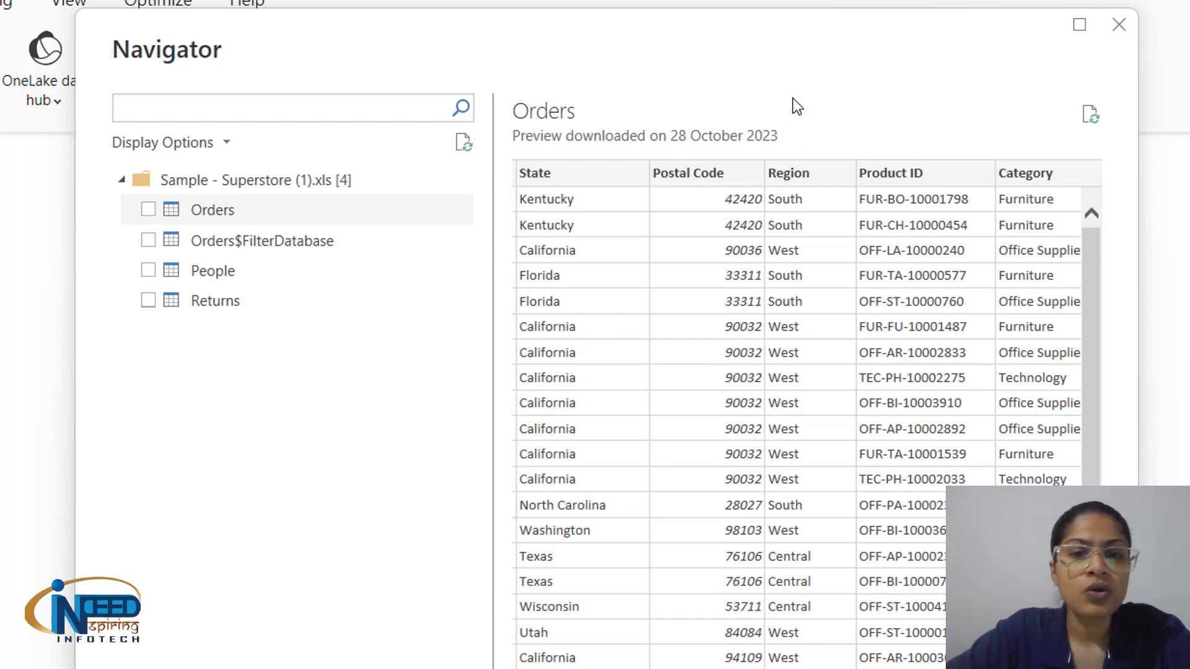
scroll(799, 415, "left", 4)
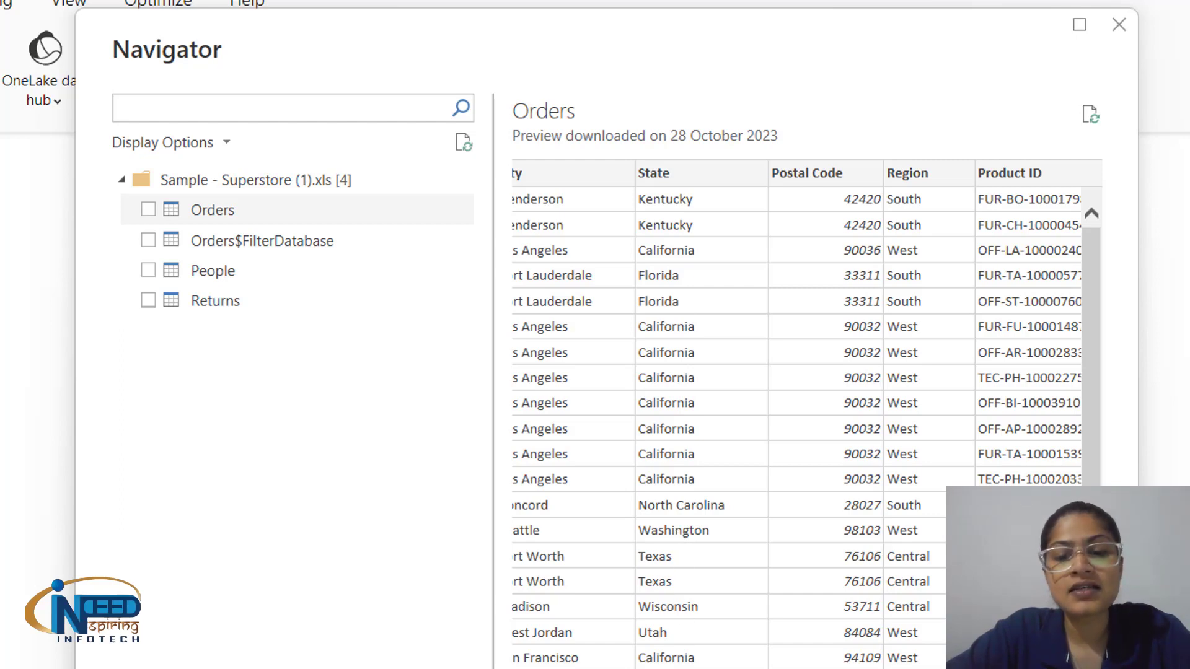
scroll(806, 416, "right", 5)
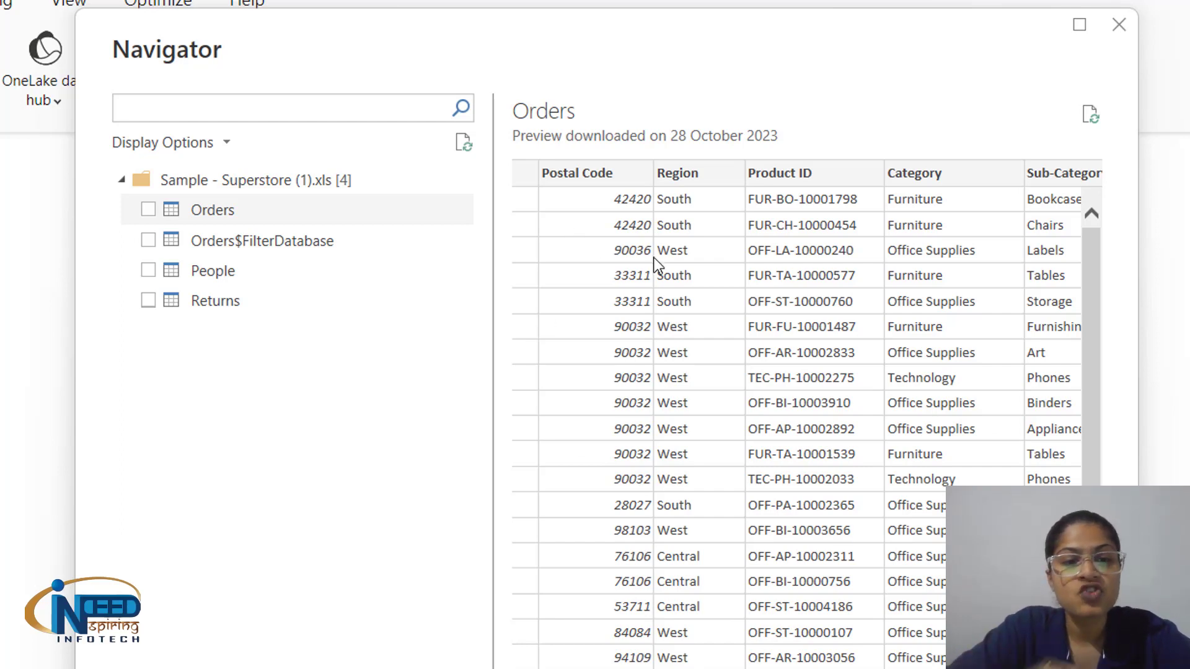
Preview the People table, and return to the Orders preview to examine its Region, product, Sales, Quantity, Discount and Profit columns.
left_click(234, 265)
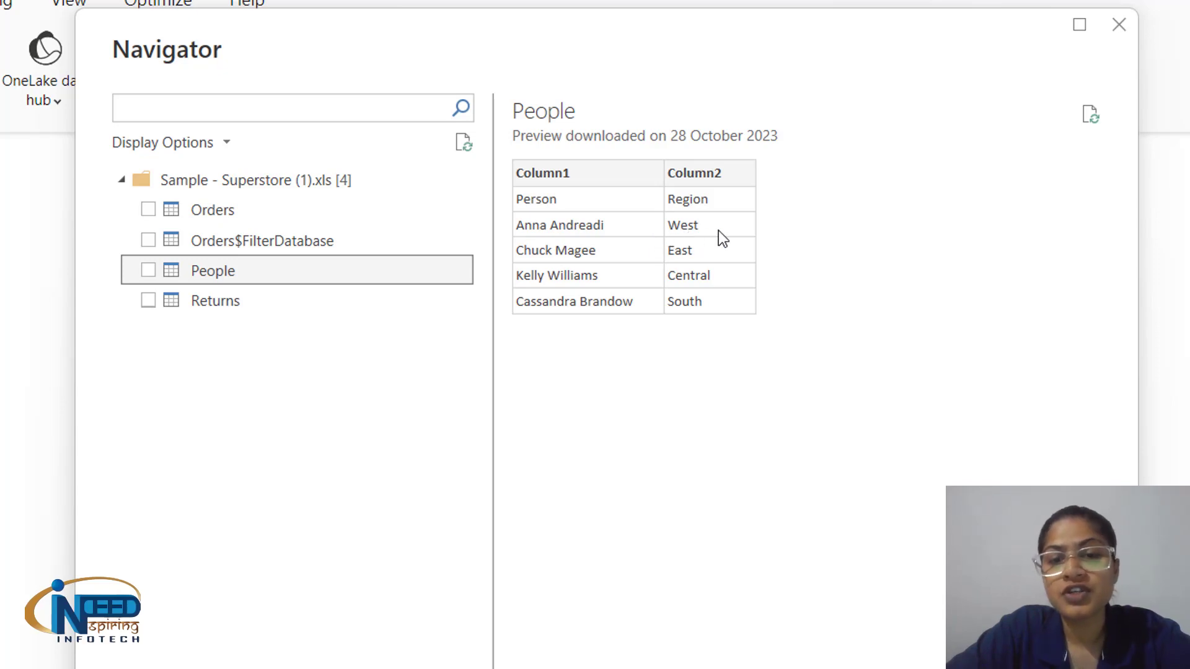
left_click(370, 220)
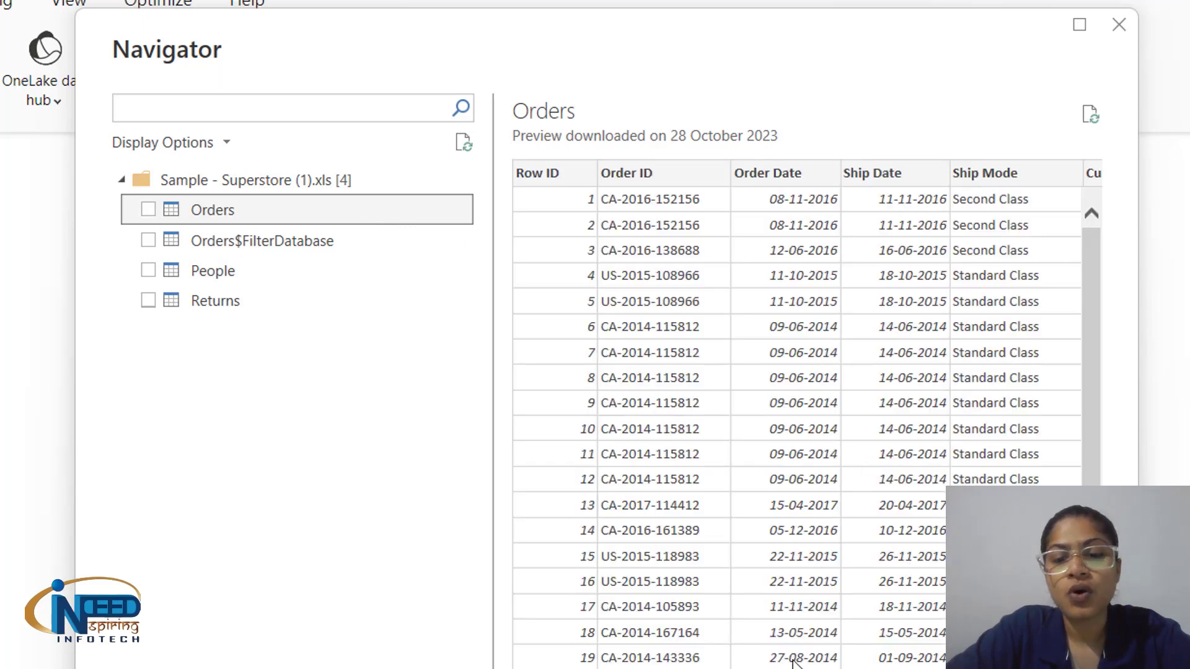
scroll(799, 415, "right", 10)
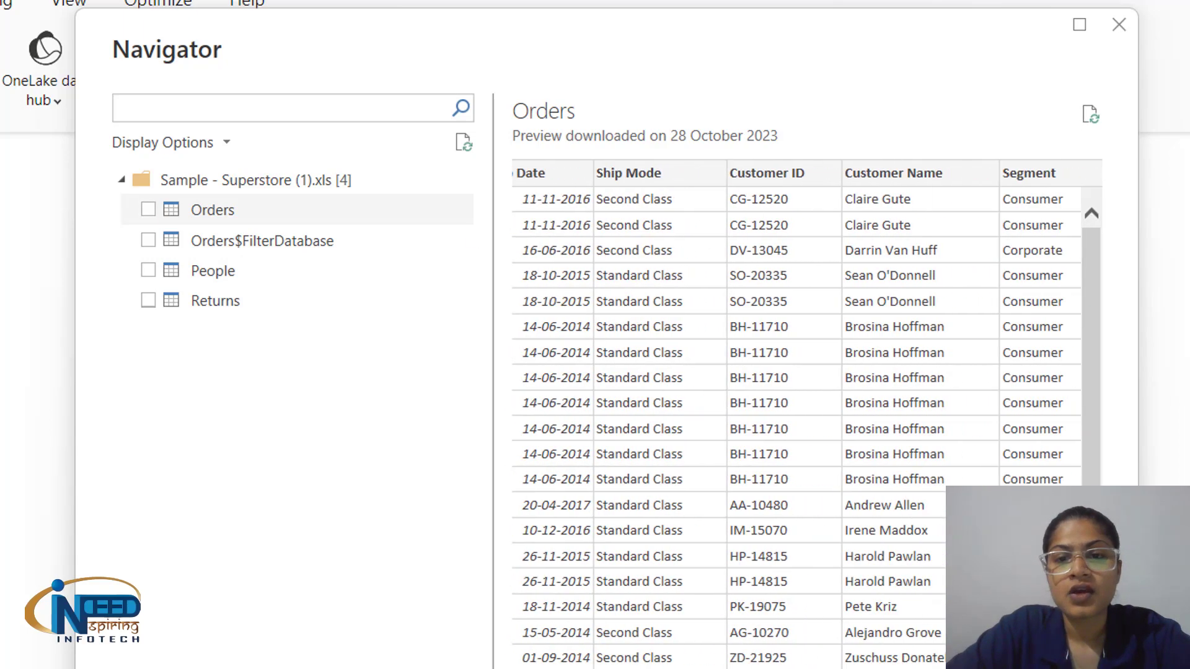
scroll(799, 416, "right", 10)
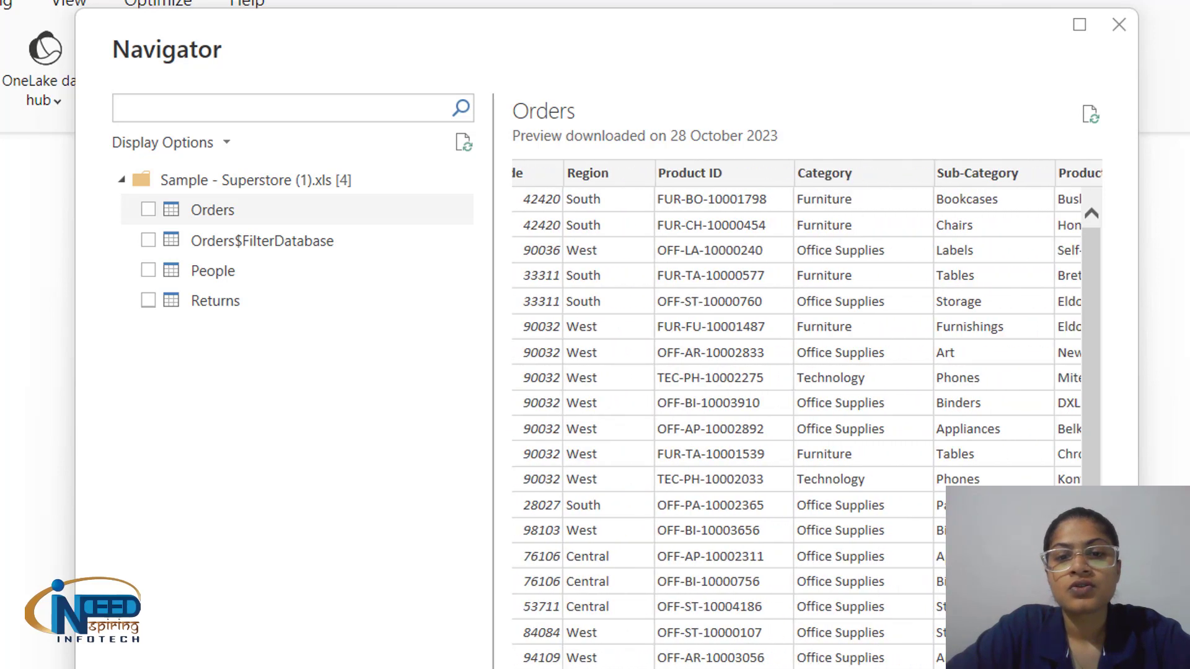
scroll(635, 334, "right", 1)
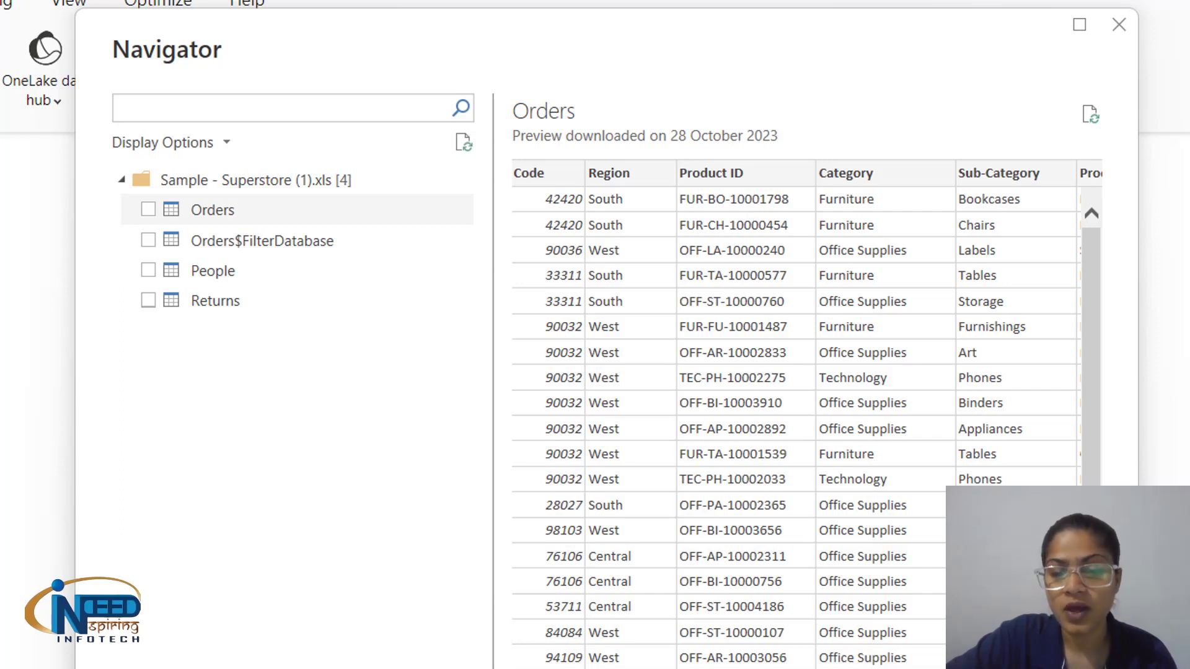
scroll(805, 416, "right", 5)
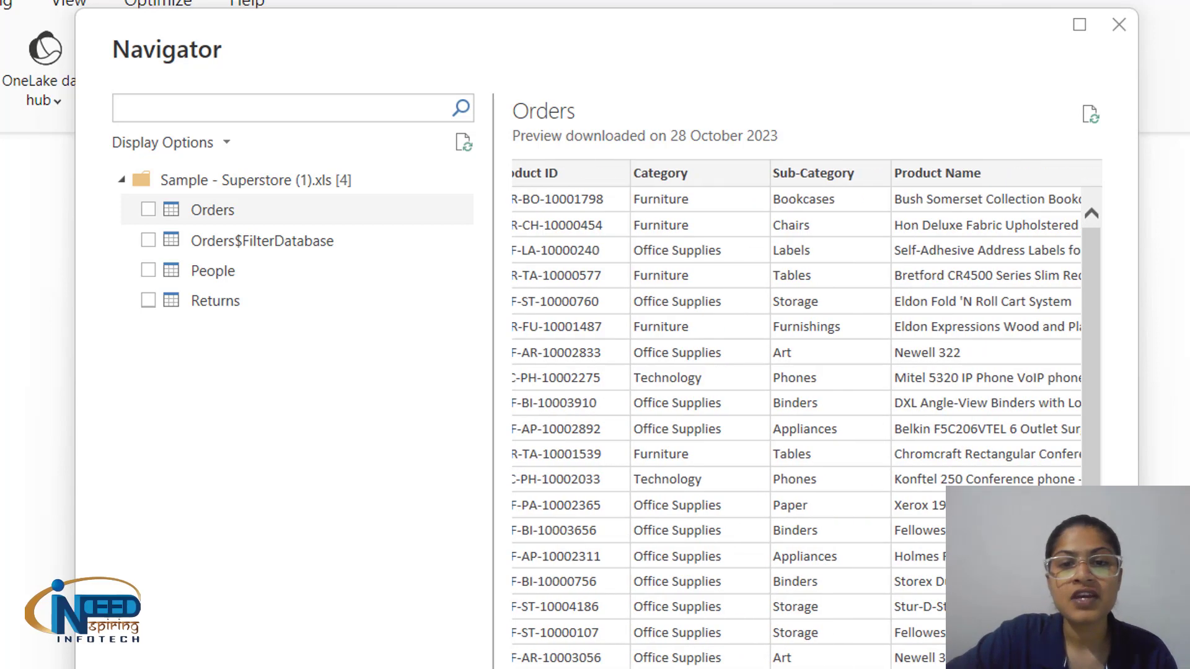
scroll(806, 415, "left", 5)
scroll(805, 415, "right", 1)
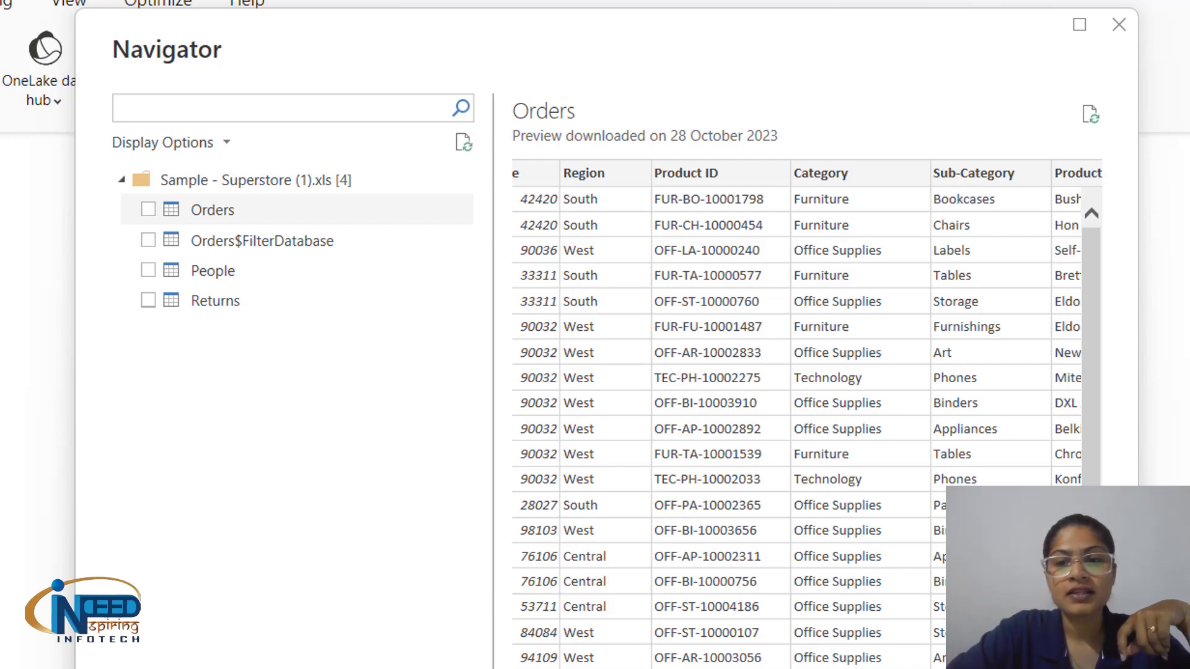
scroll(796, 415, "right", 5)
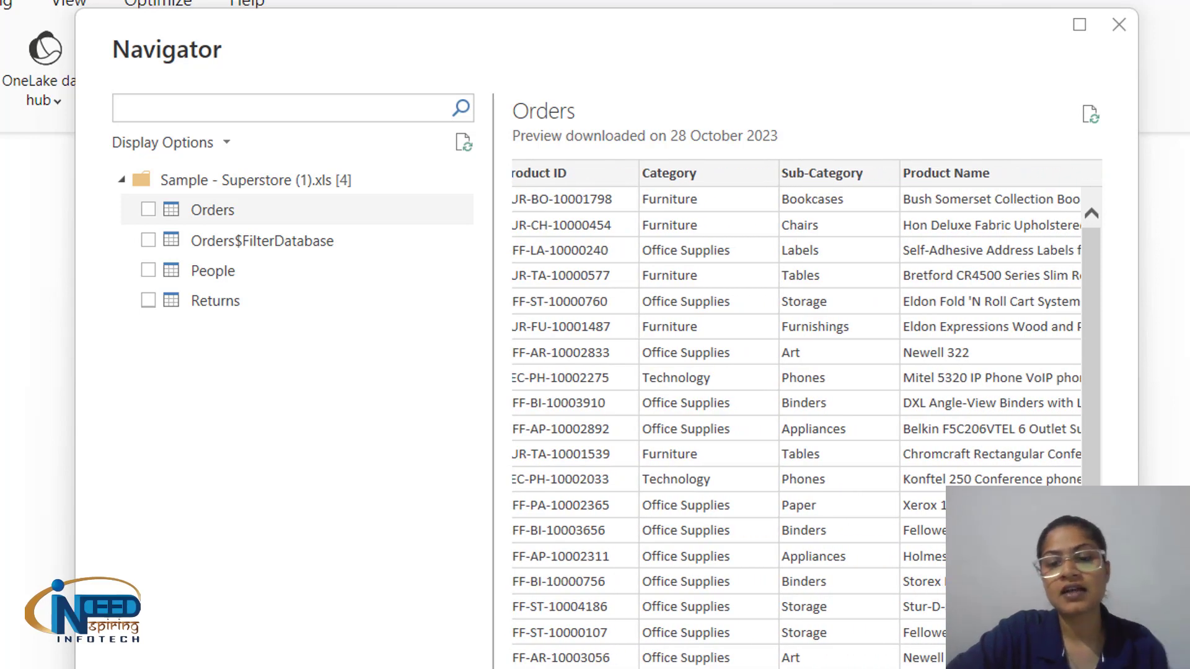
scroll(796, 415, "right", 2)
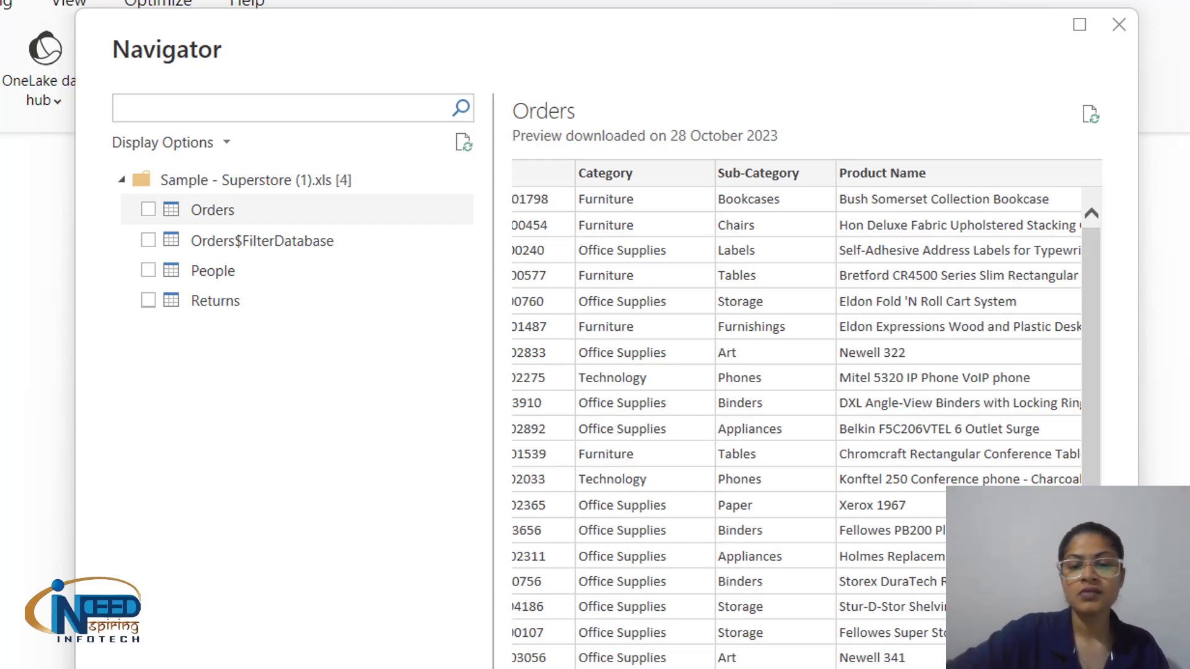
scroll(796, 415, "right", 5)
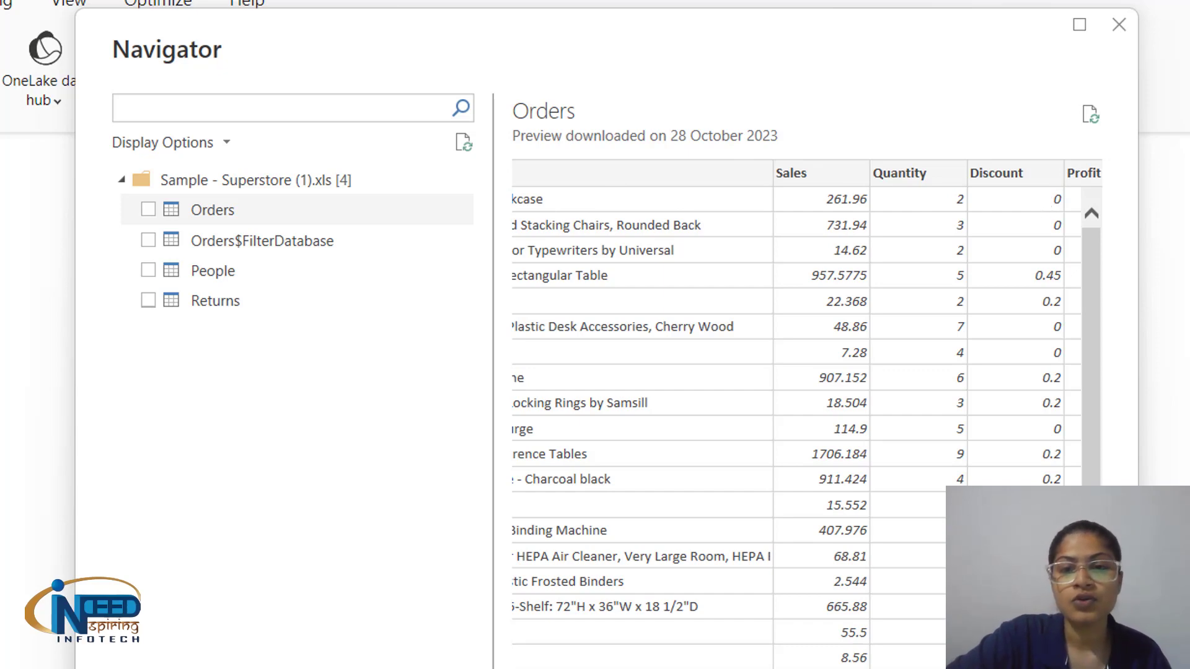
scroll(800, 372, "right", 3)
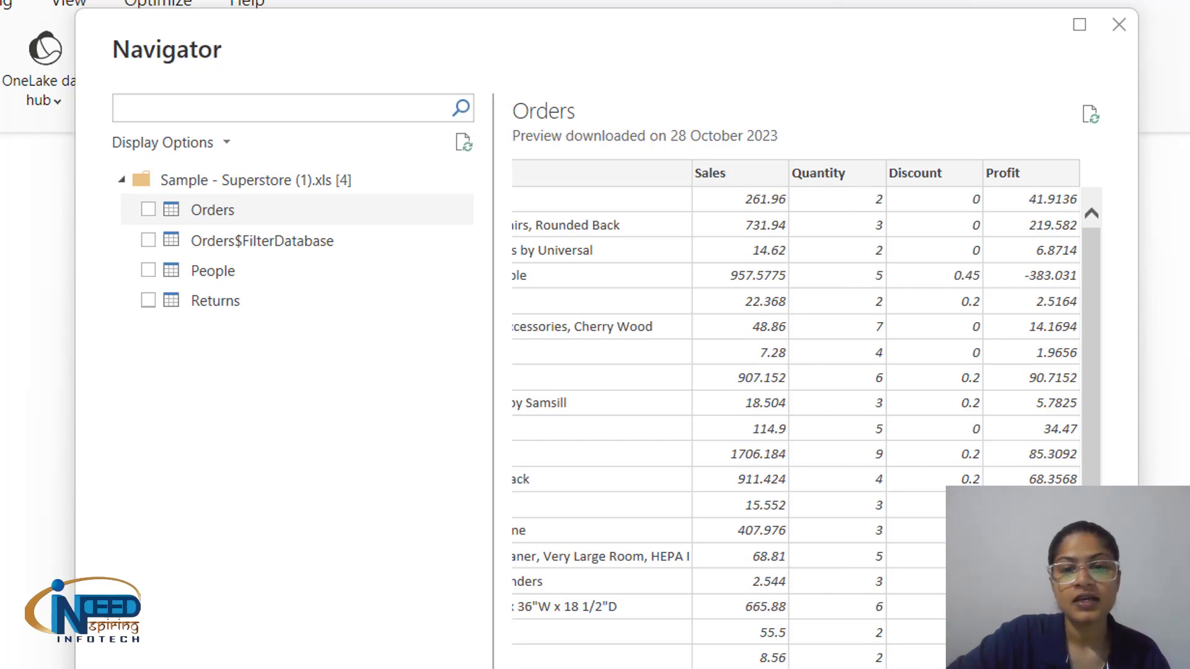
Review all the Orders columns once more, from Row ID across to Profit.
scroll(796, 414, "left", 10)
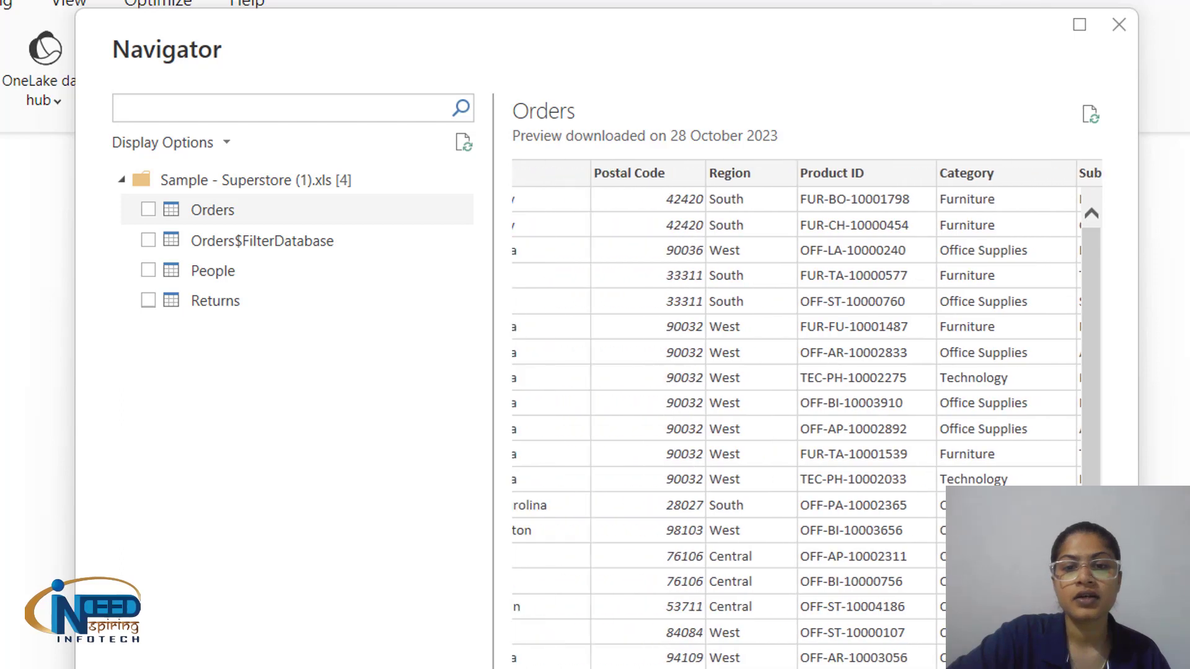
scroll(796, 415, "left", 10)
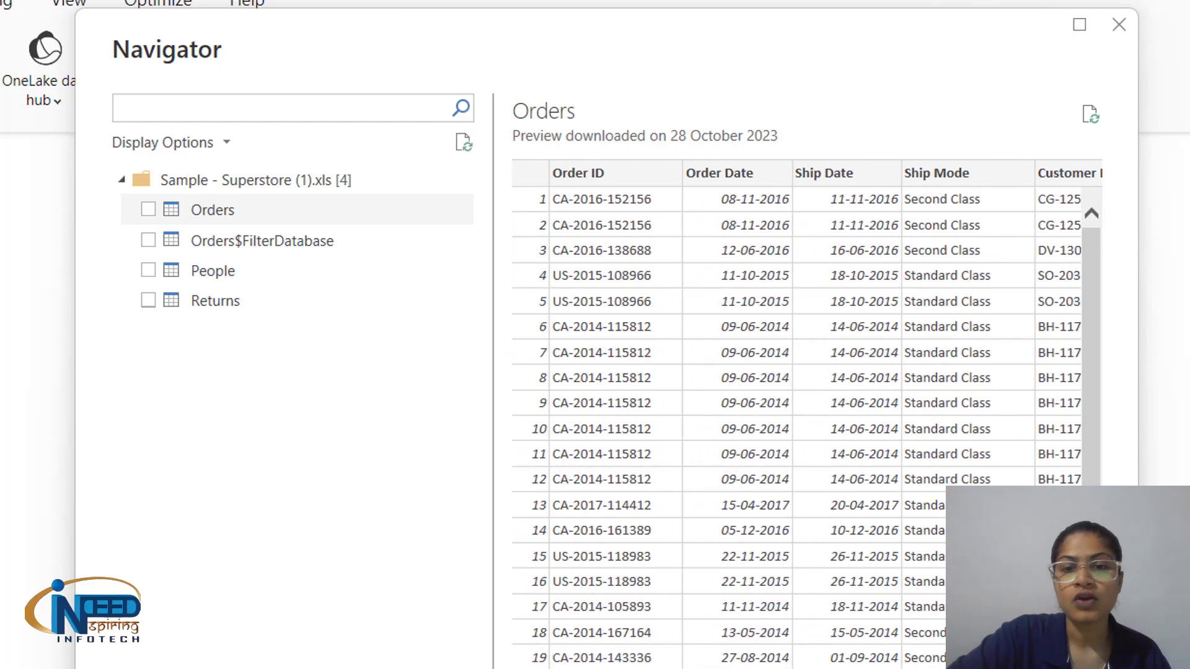
scroll(797, 415, "left", 2)
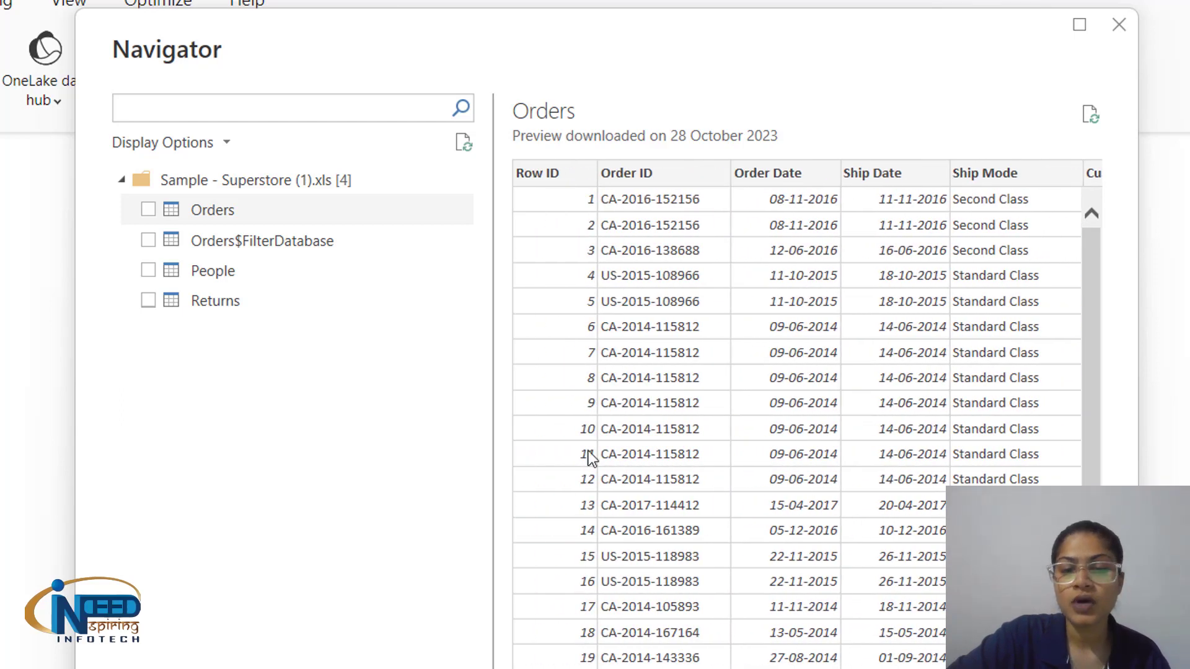
scroll(806, 414, "right", 4)
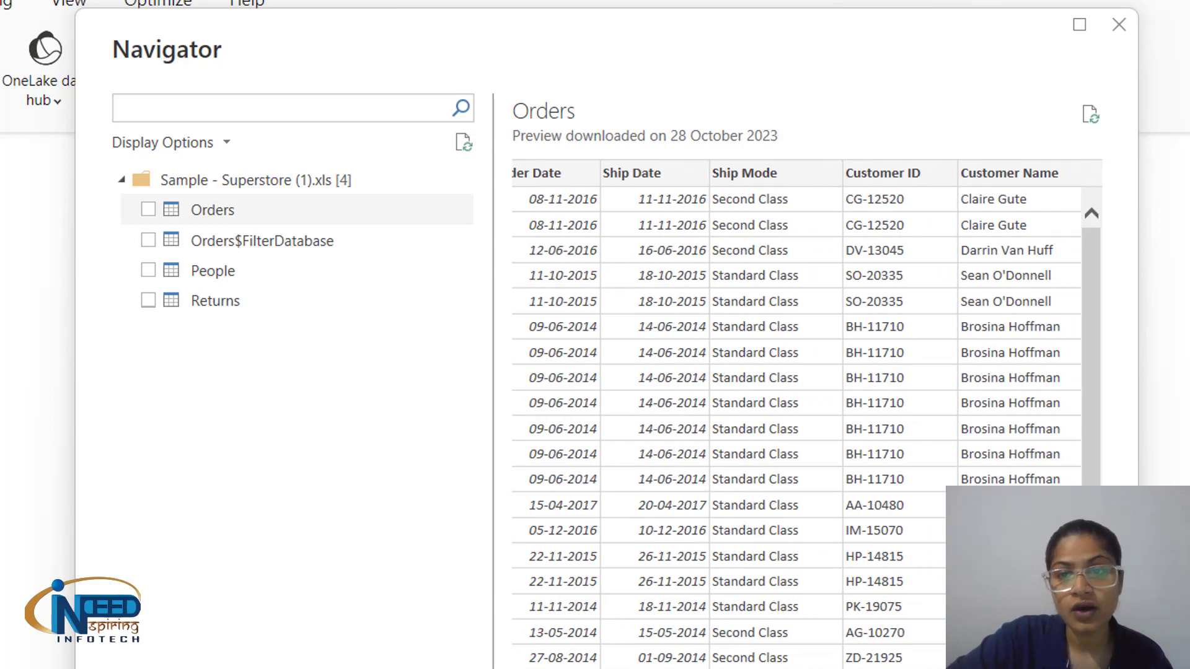
scroll(796, 414, "right", 4)
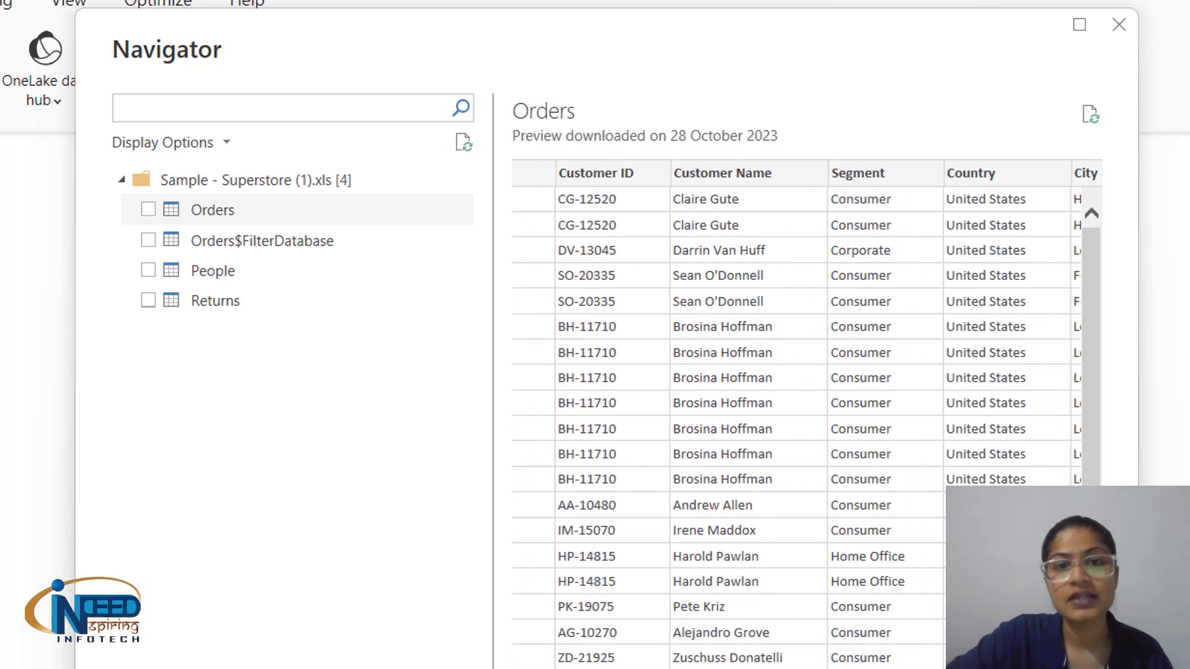
scroll(806, 415, "right", 4)
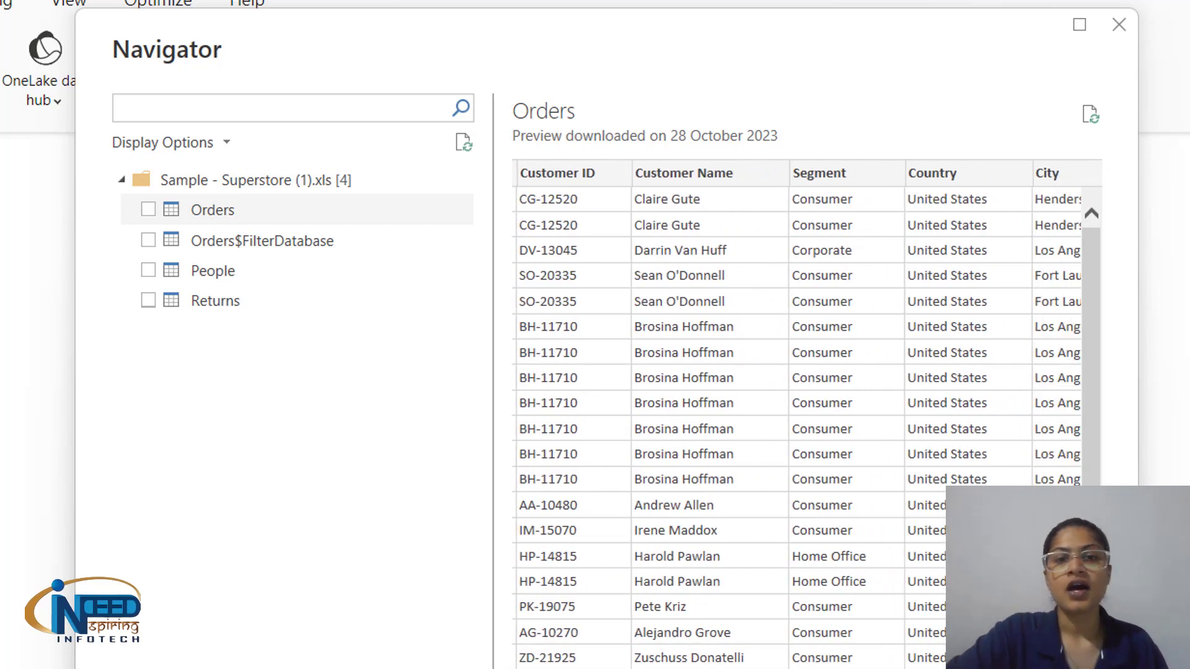
scroll(806, 415, "right", 8)
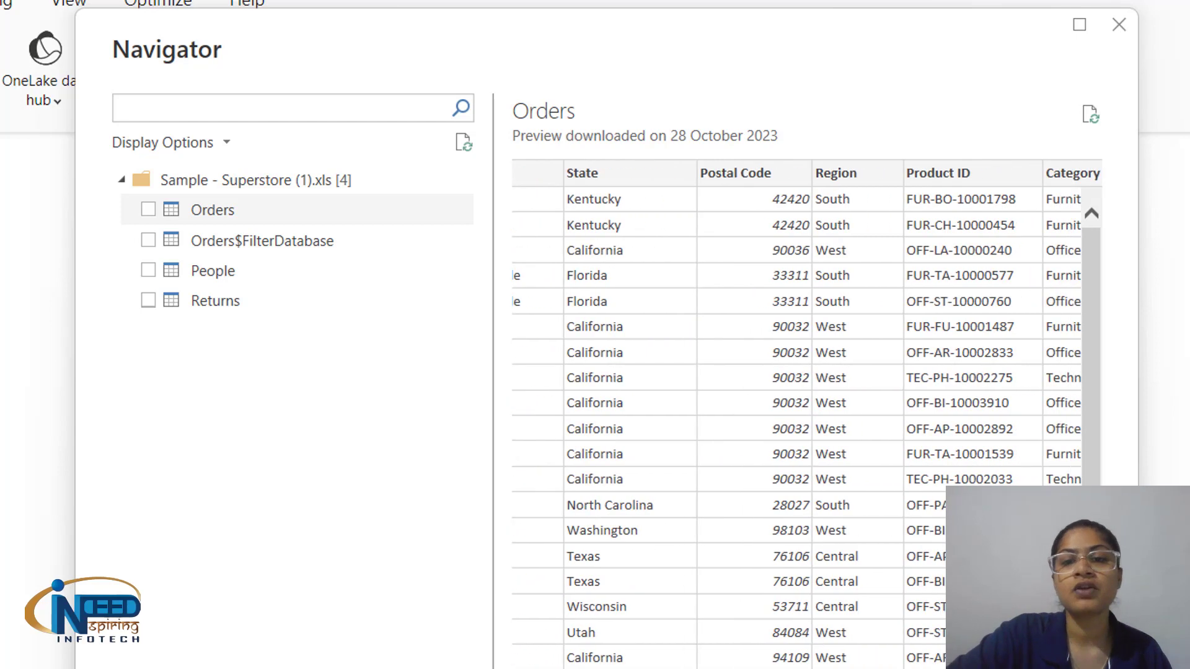
scroll(806, 415, "right", 8)
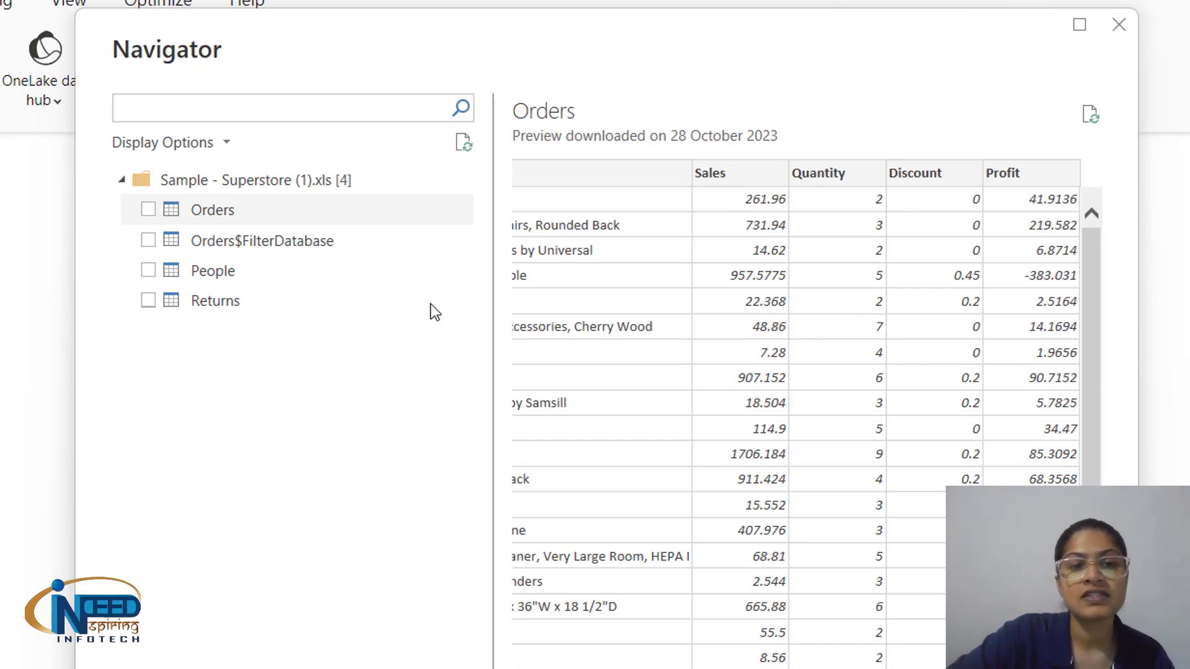
Select only the Orders table for import and load it into the report without transforming the data.
left_click(146, 218)
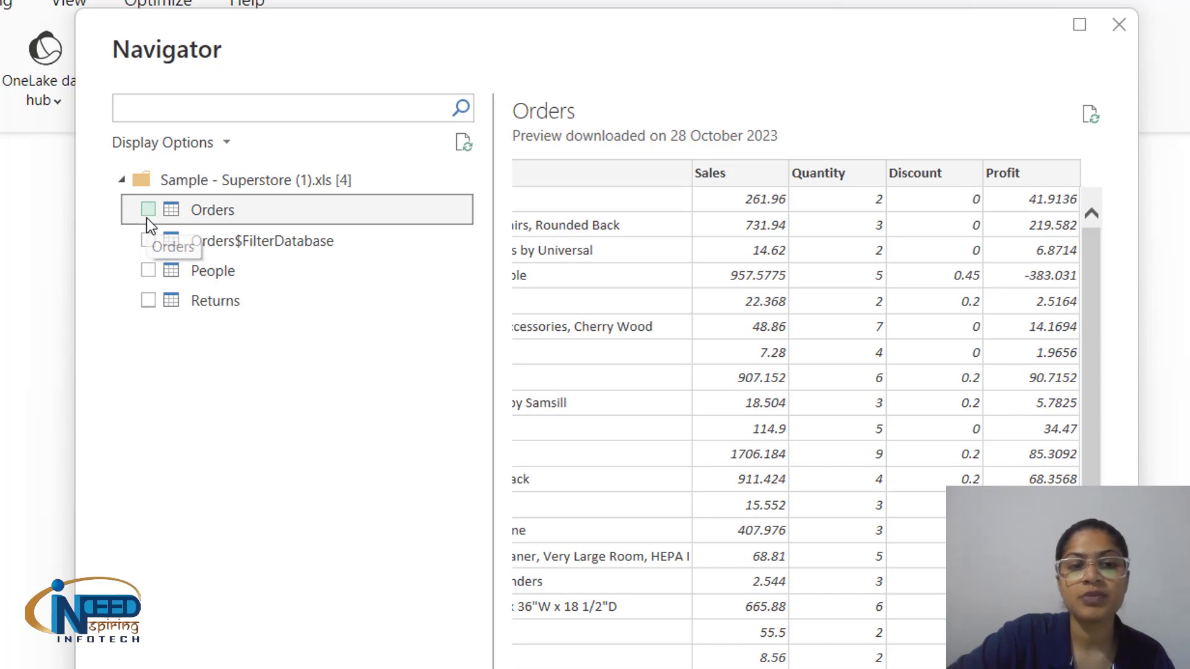
left_click(147, 208)
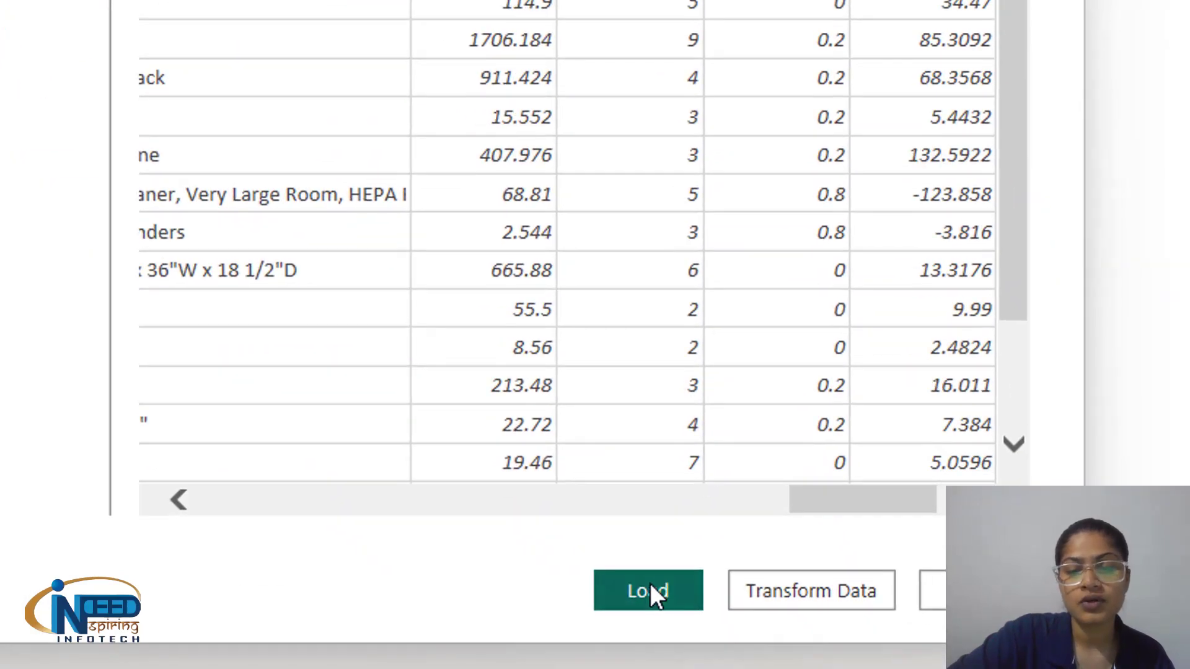
left_click(649, 590)
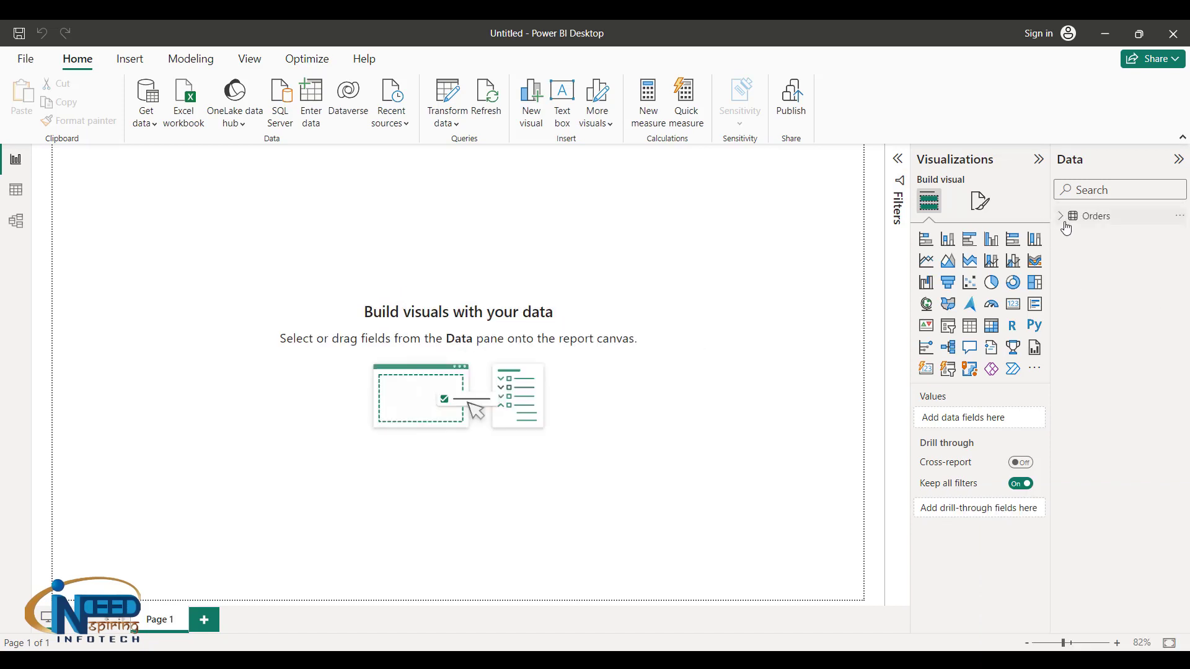
mouse_move(1066, 229)
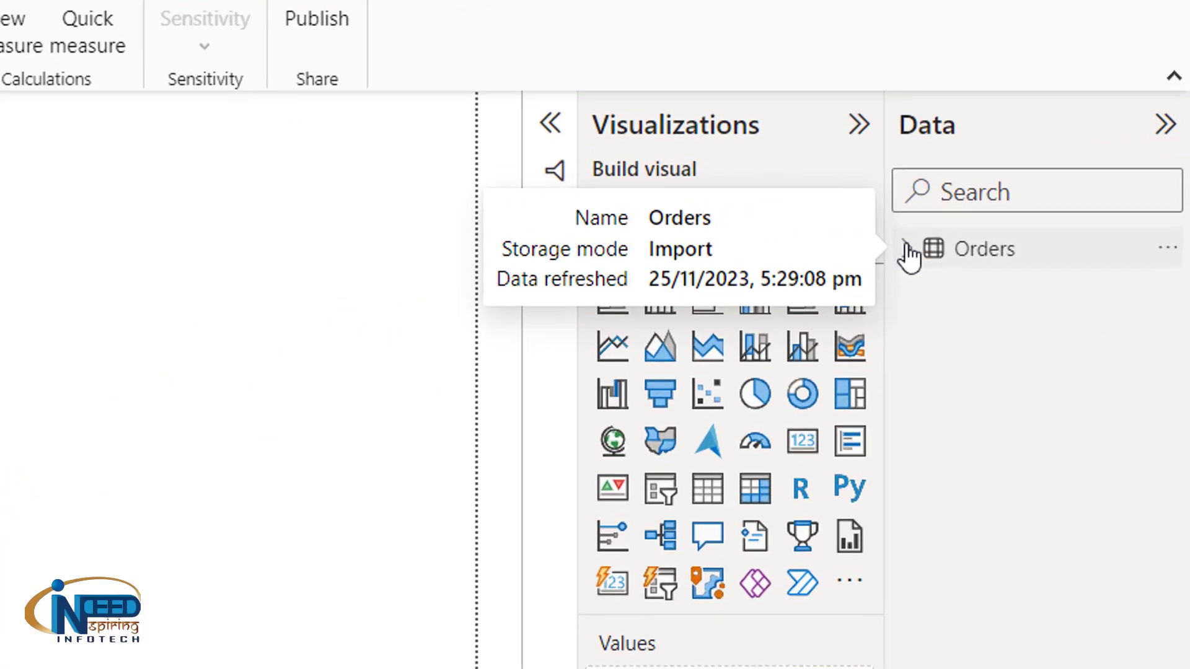
Expand the Orders table and the Order Date hierarchy down to Year, Quarter, Month and Day, and review the available fields.
left_click(906, 249)
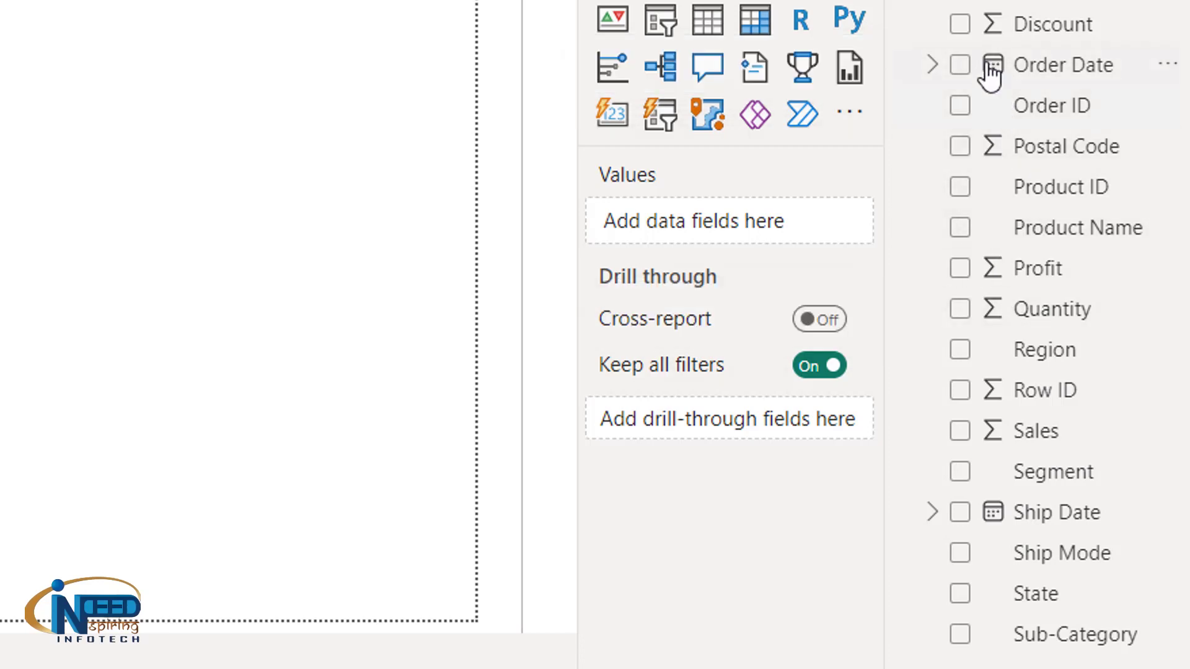
left_click(933, 65)
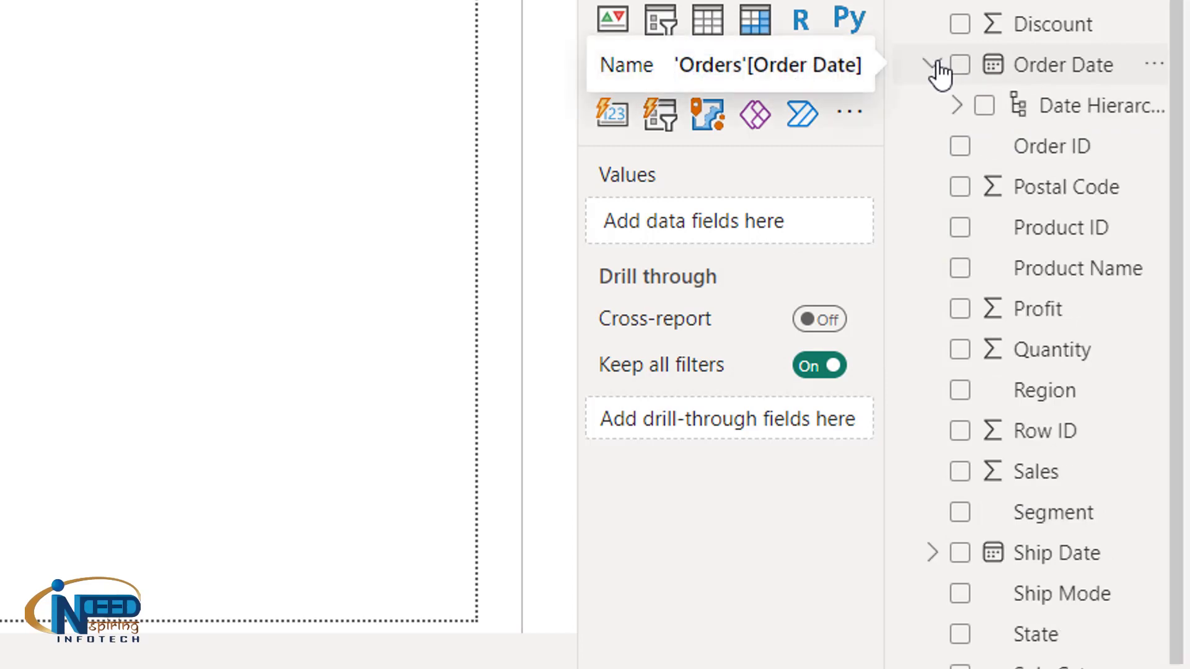
left_click(957, 106)
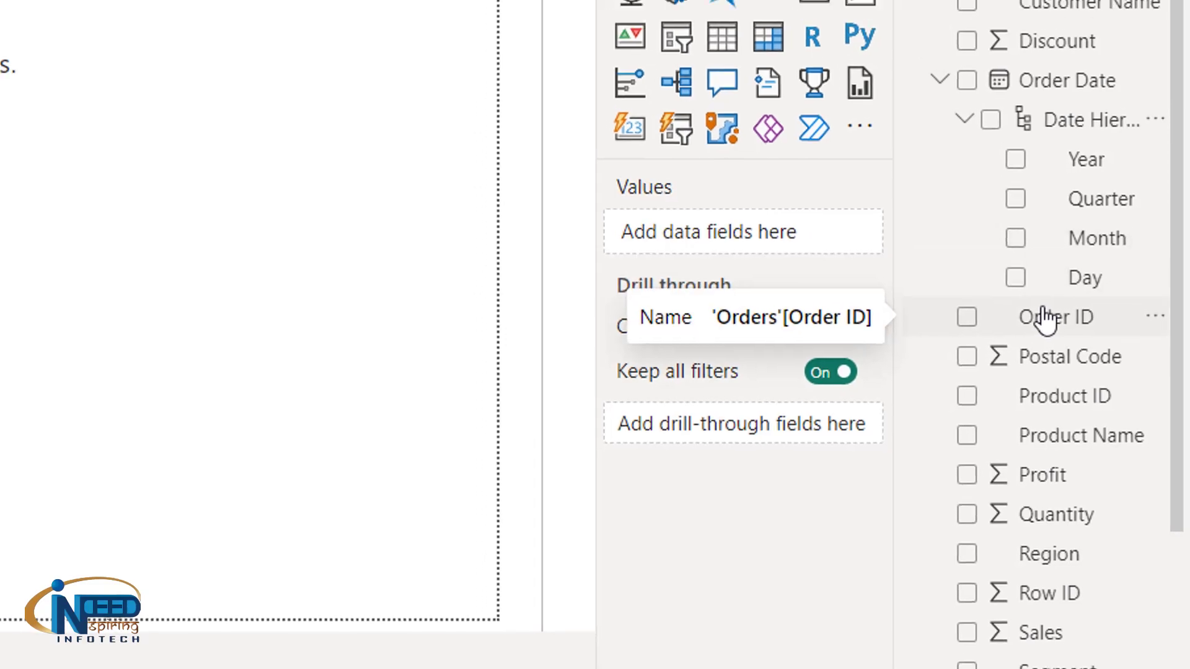
scroll(1053, 431, "up", 2)
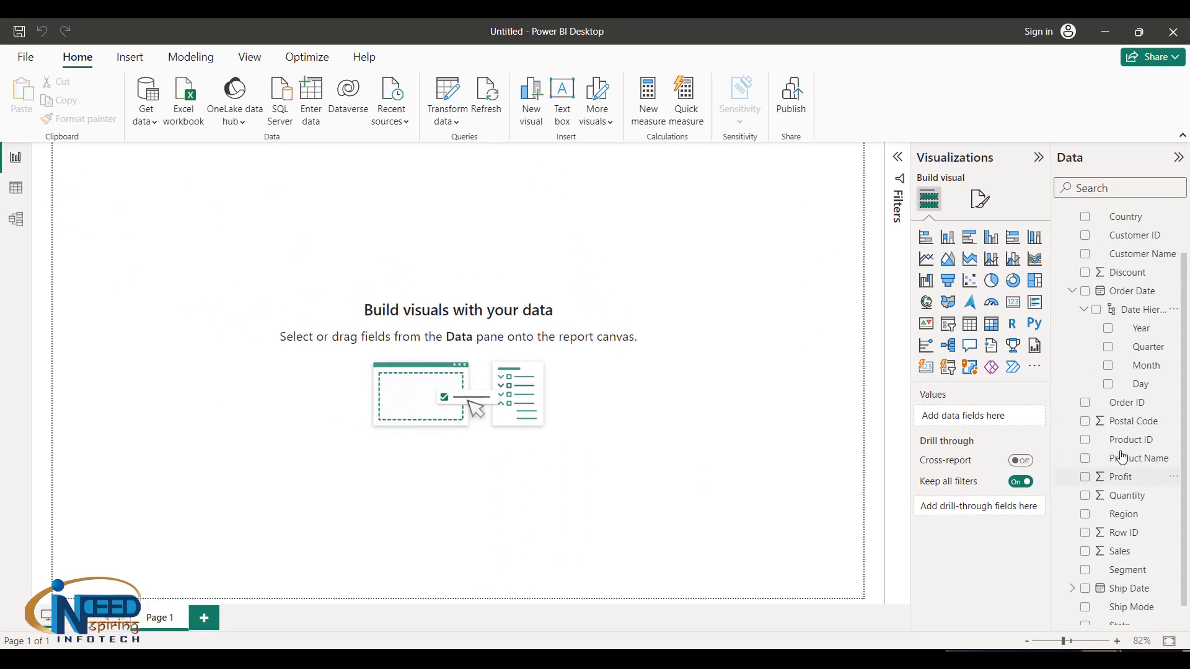
scroll(1121, 457, "up", 2)
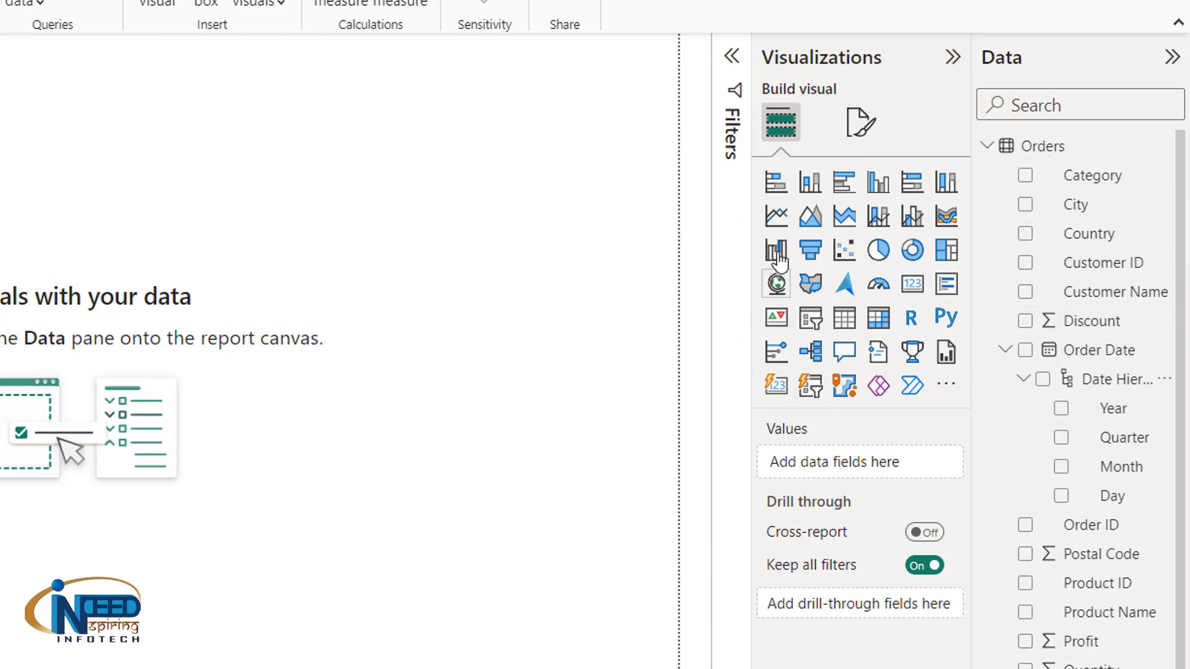
Add an empty stacked bar chart, place Category in the filters on this visual, and view the available filter types.
left_click(777, 192)
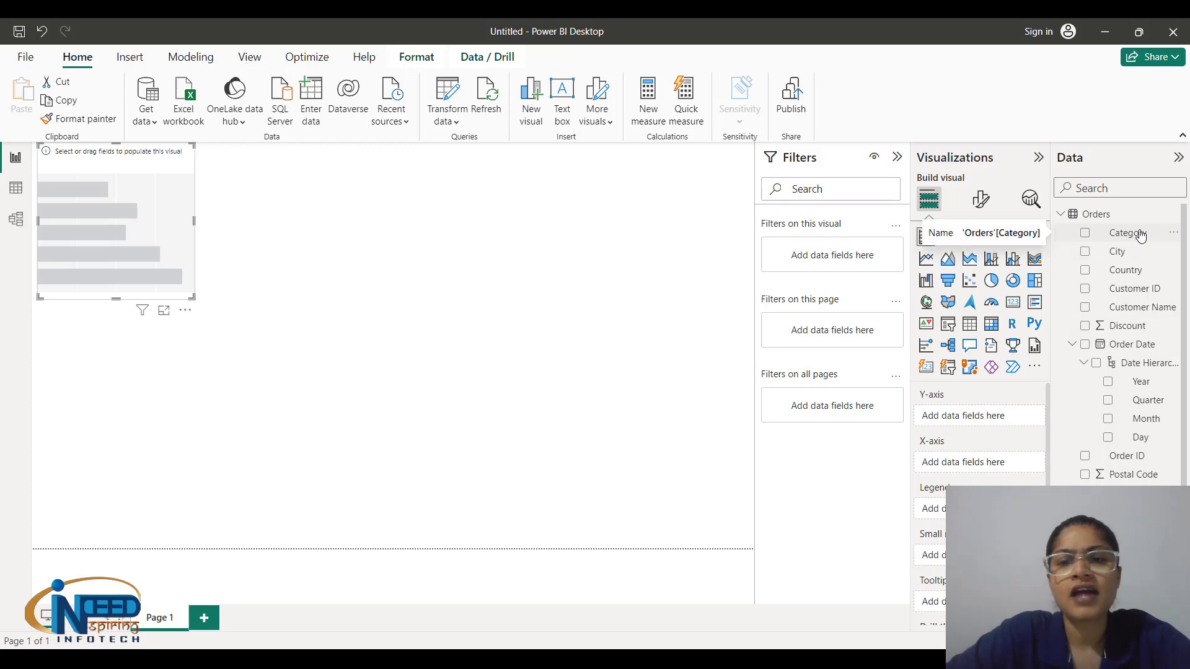
left_click_drag(1140, 235, 847, 262)
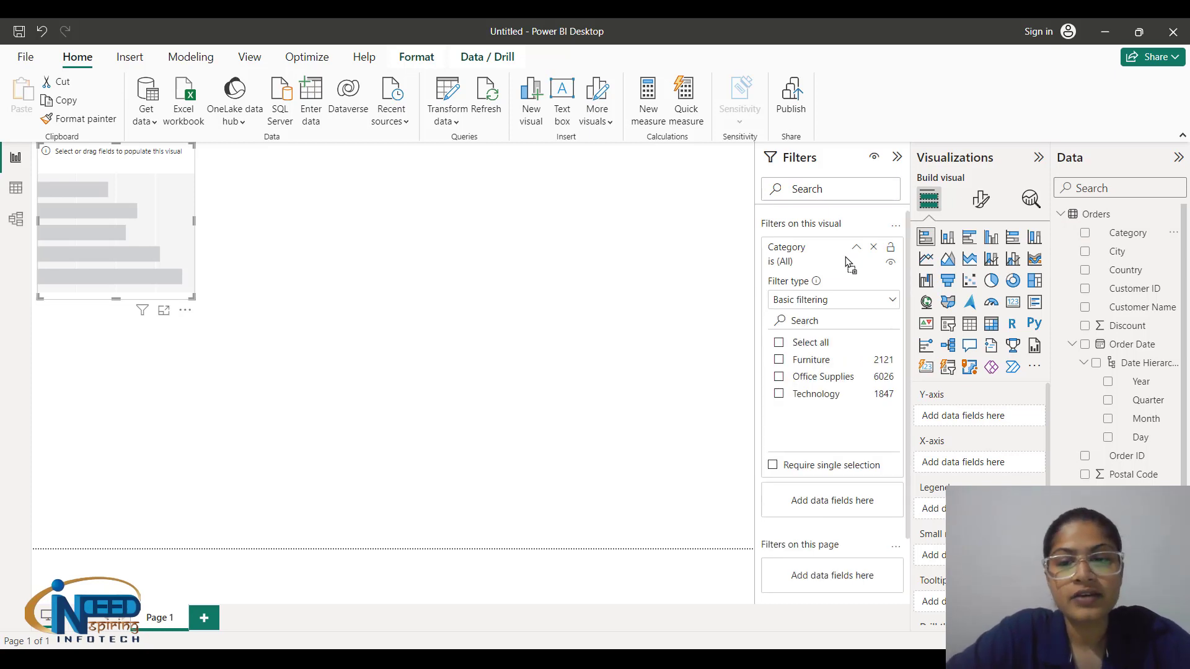
left_click(886, 301)
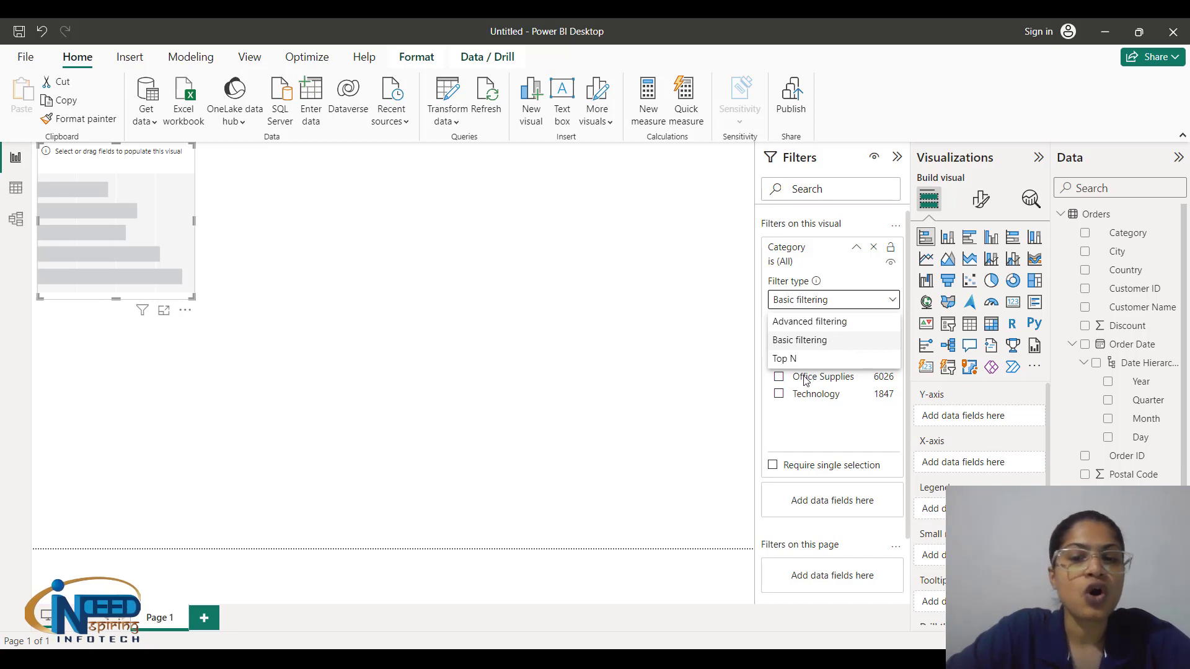
left_click(618, 292)
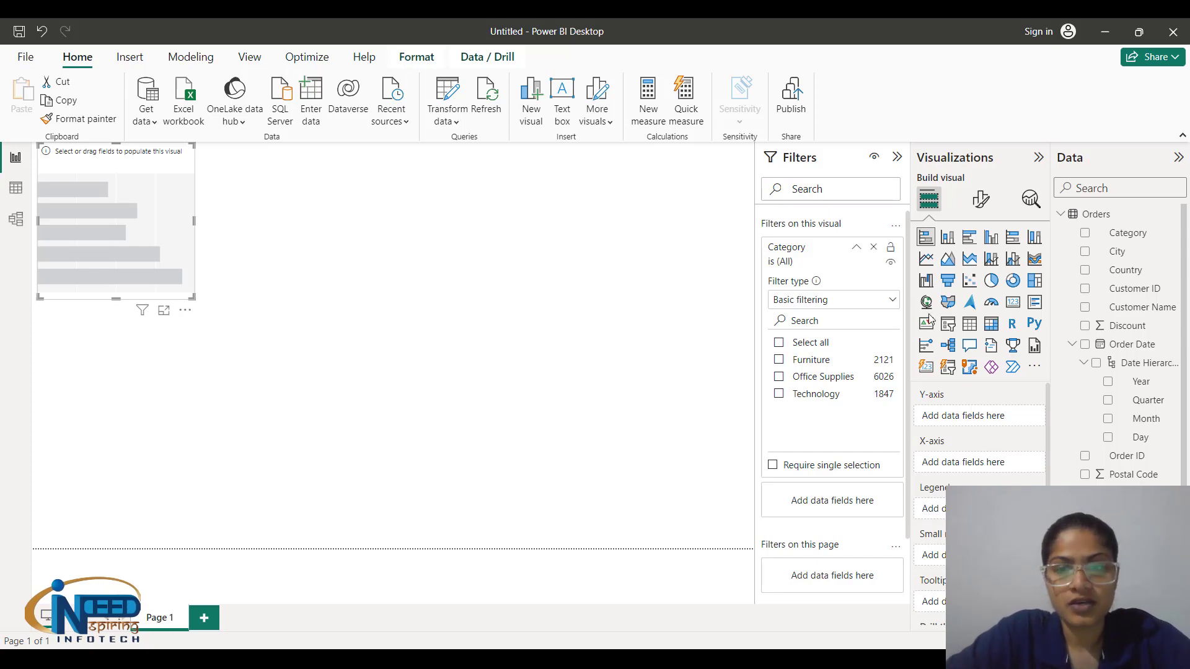
Collapse the Filters pane and remove the empty stacked bar chart from the report page.
left_click(899, 161)
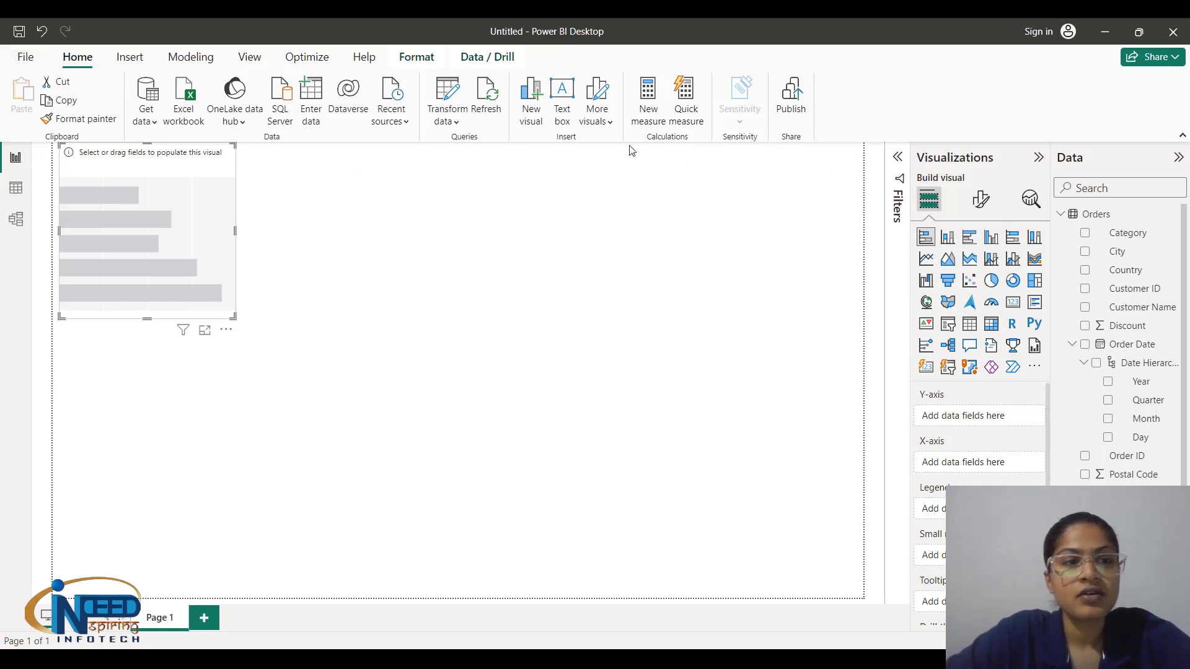
left_click(226, 330)
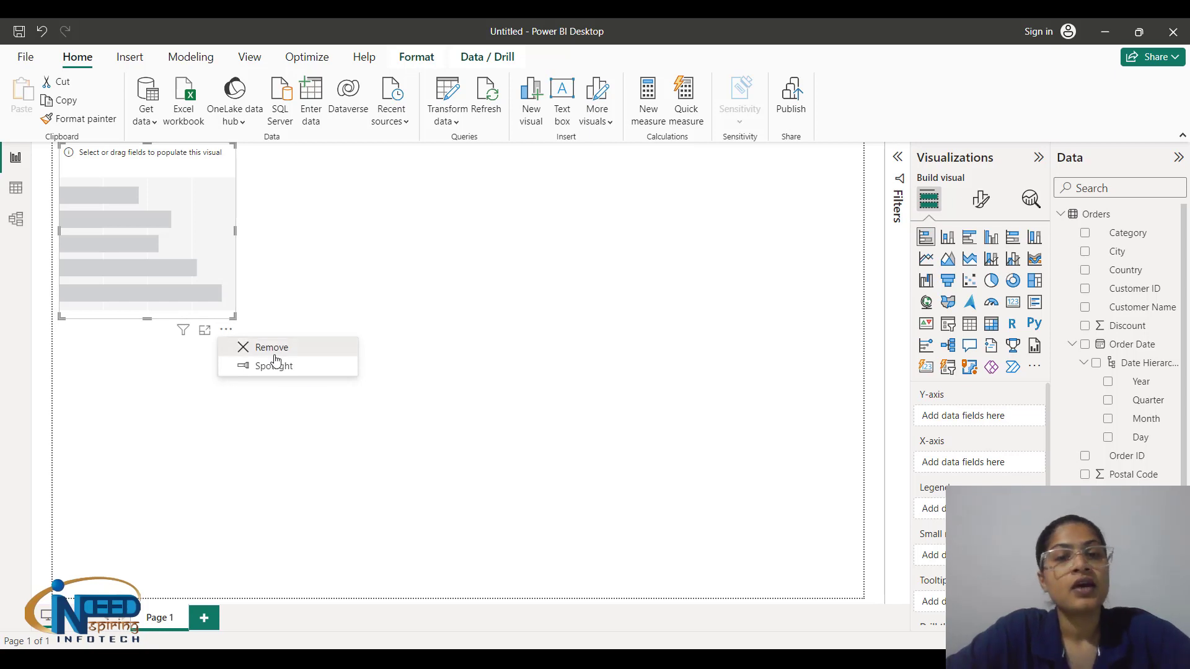
left_click(272, 348)
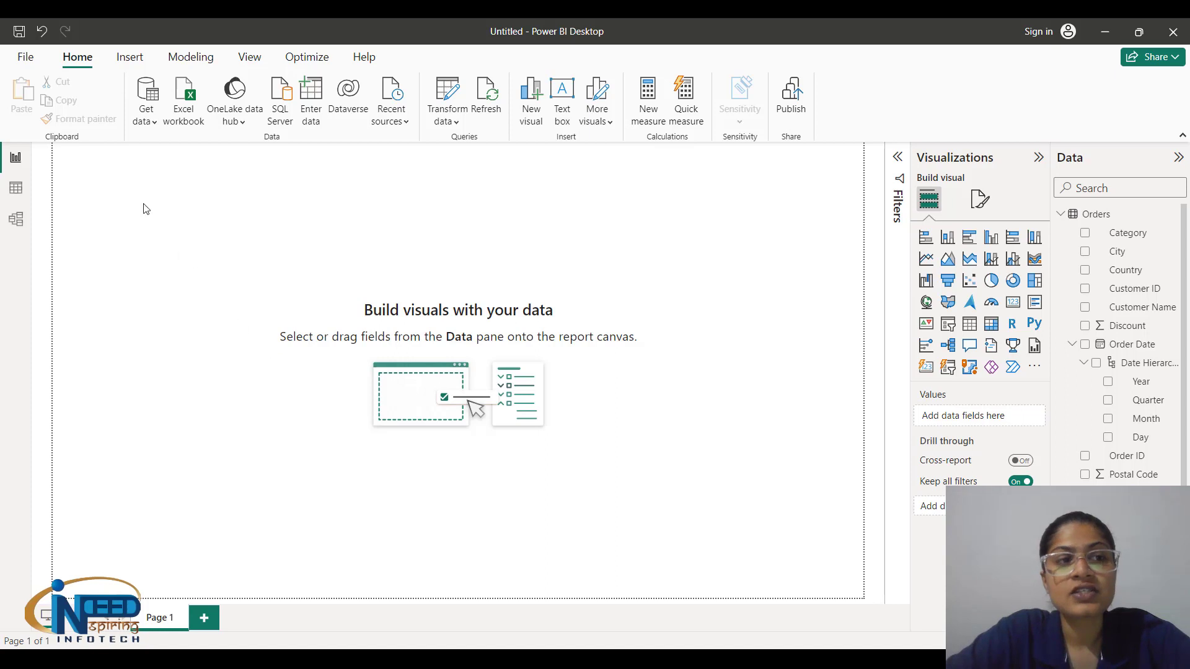
Look at the recent locations offered for saving the report file, and cancel without saving.
left_click(19, 32)
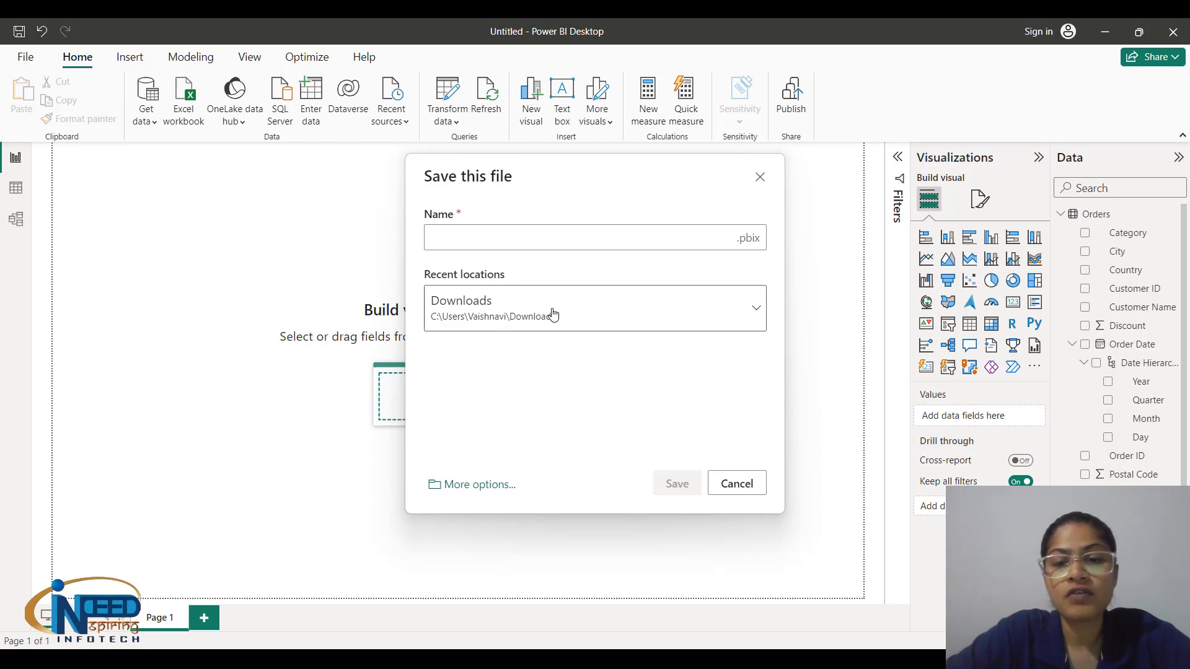
left_click(757, 311)
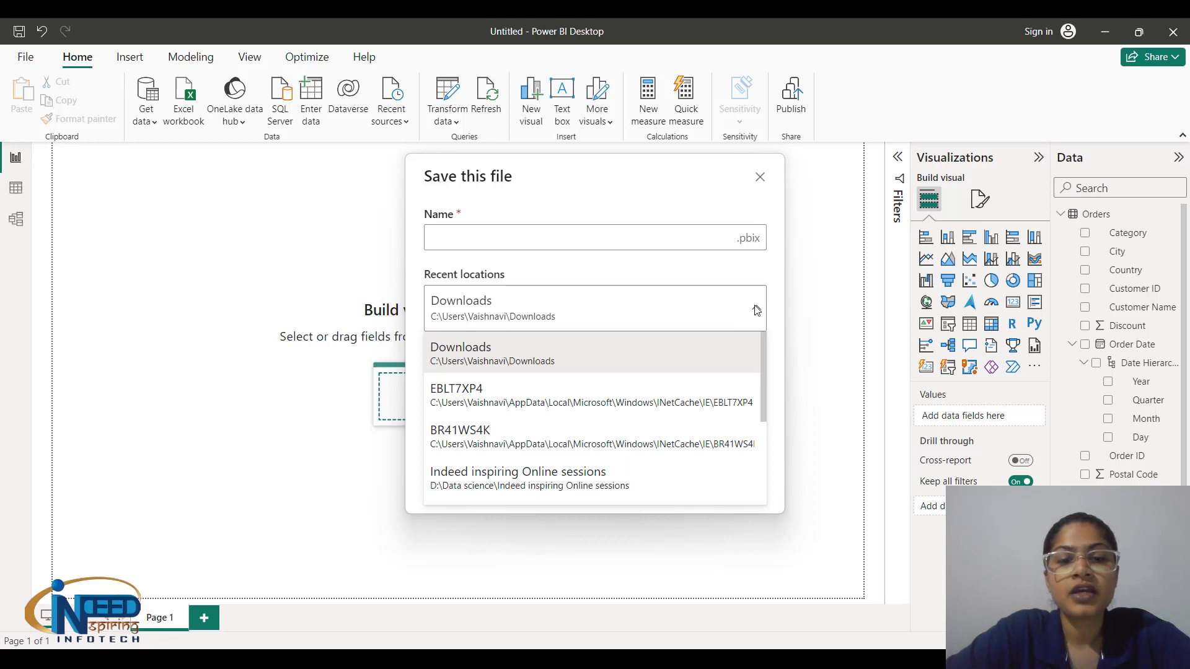
left_click(757, 311)
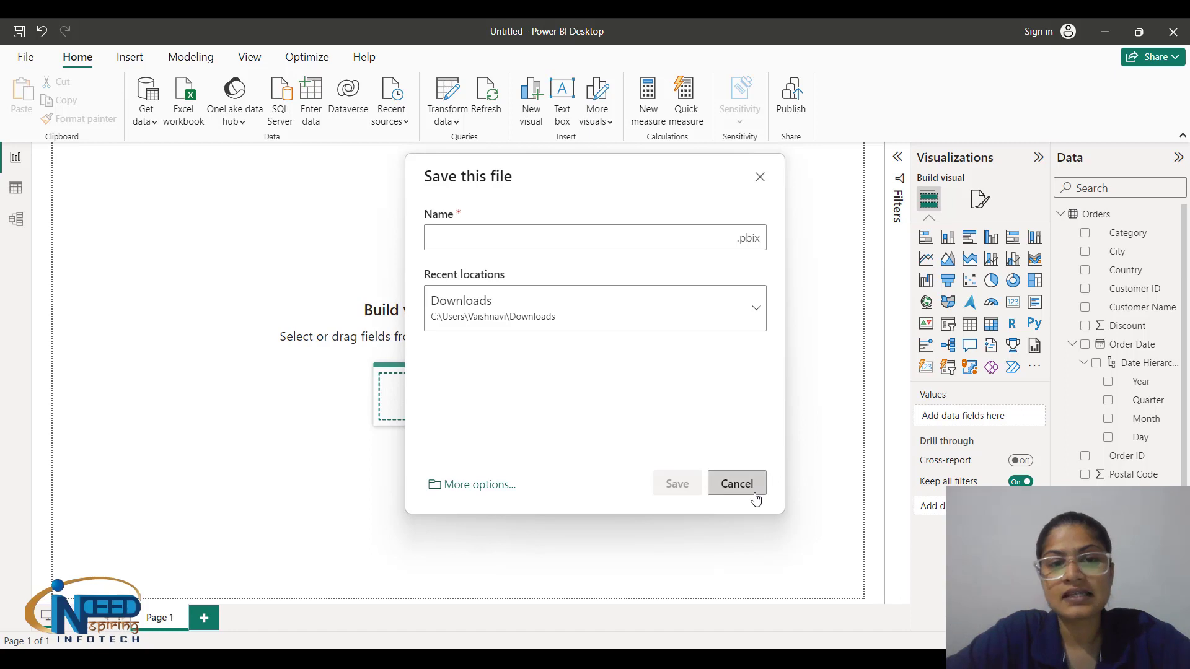
left_click(737, 484)
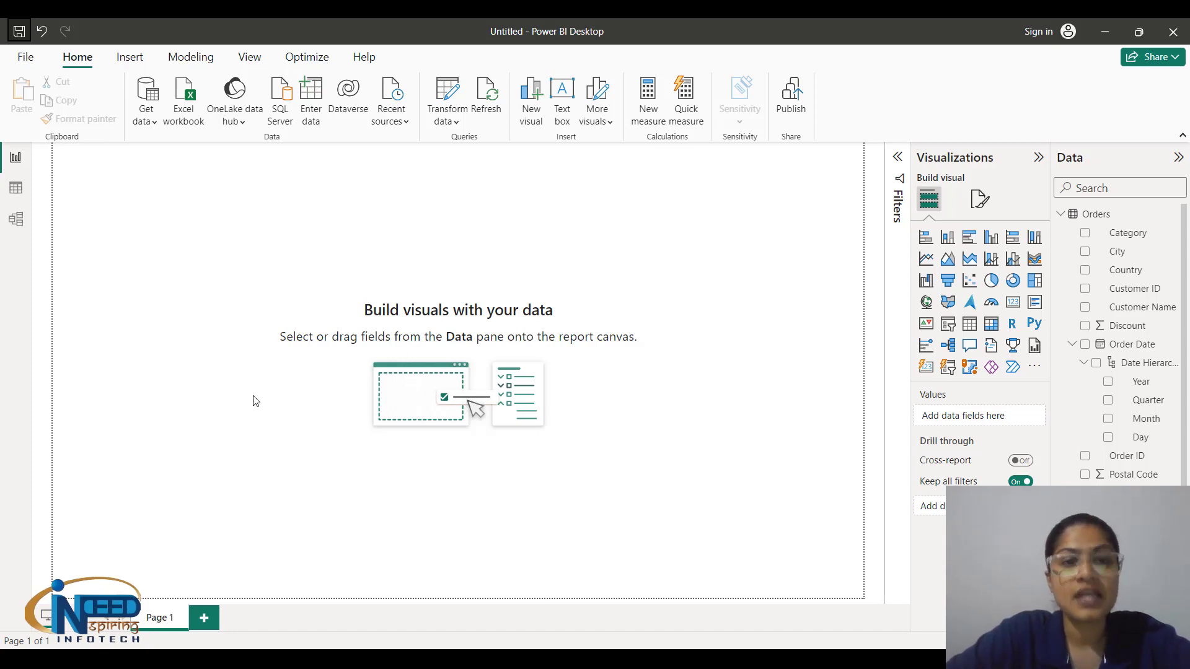
Look at the Orders data in the table view and its card in the model view, and return to the report view.
left_click(17, 197)
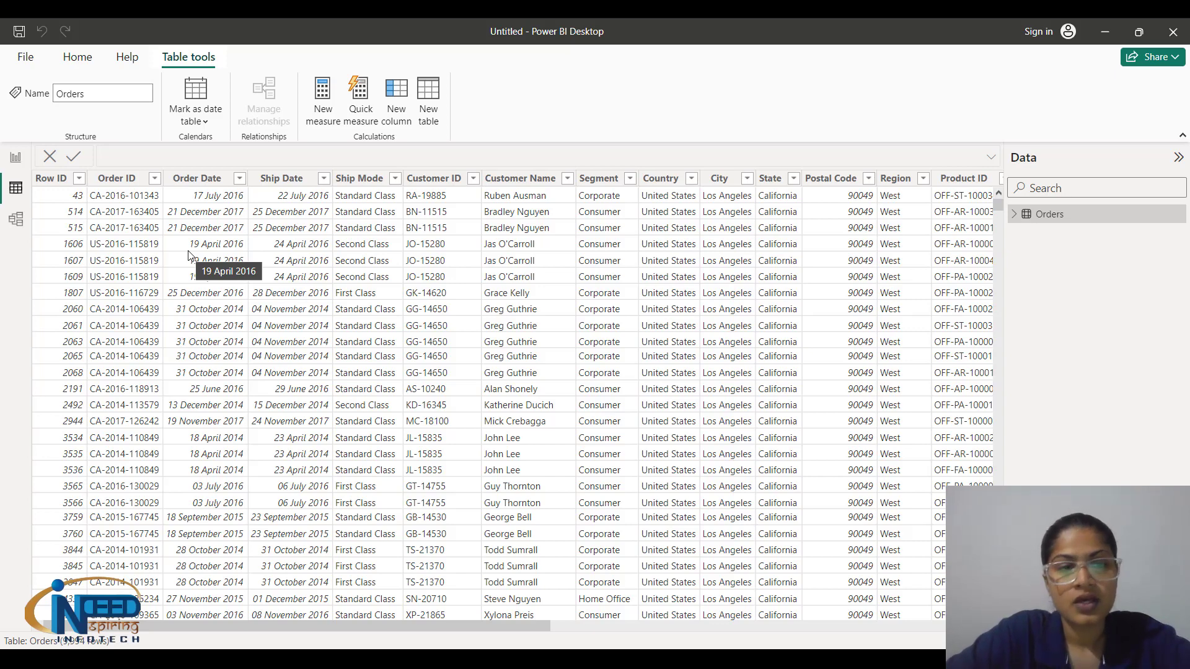
left_click(15, 222)
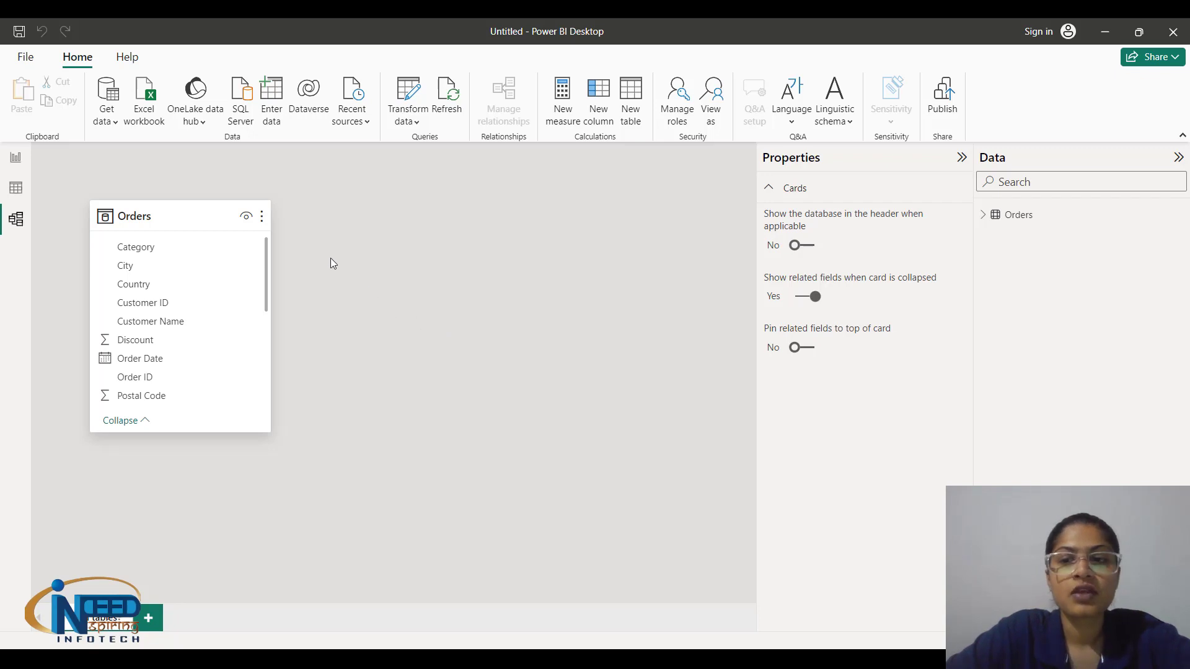
left_click(15, 160)
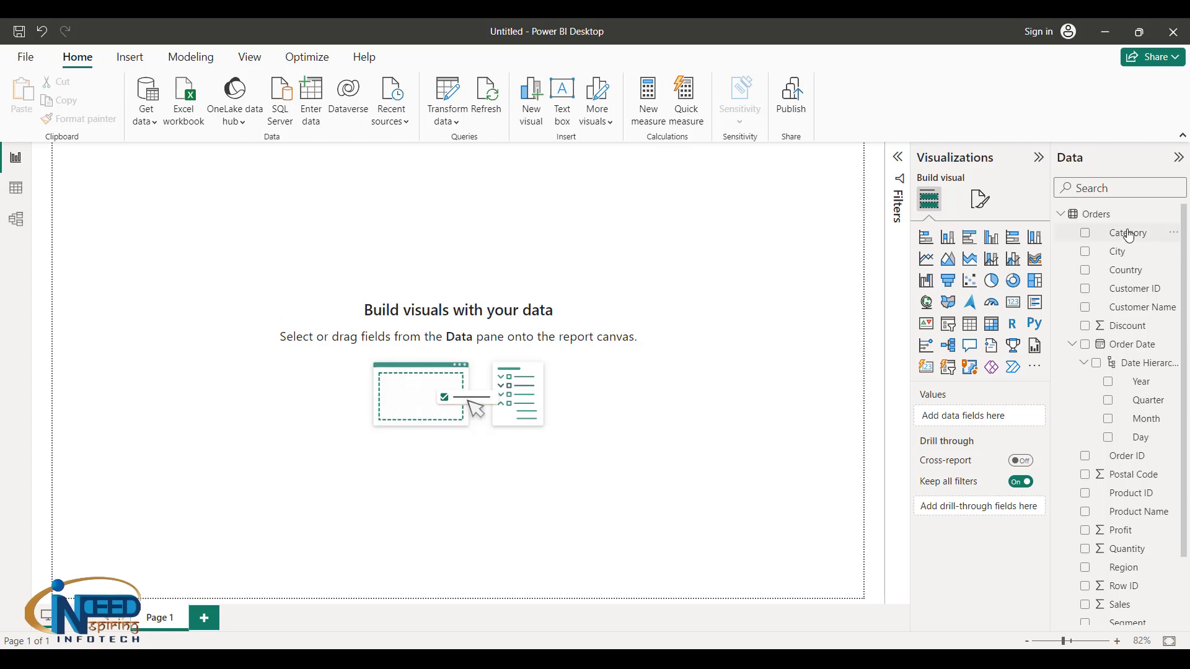
Build a table visual from the Category and Sales fields, removing and re-adding Category so that Sales is the first column.
left_click_drag(1129, 237, 992, 400)
left_click_drag(957, 298, 992, 416)
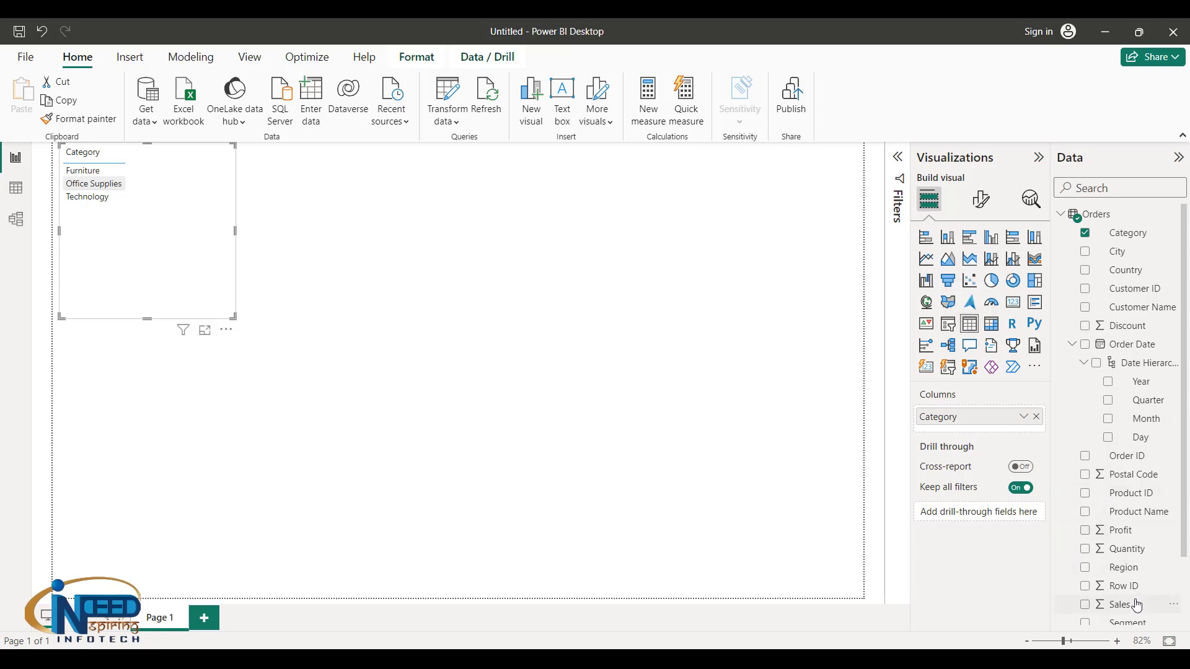
left_click(1085, 604)
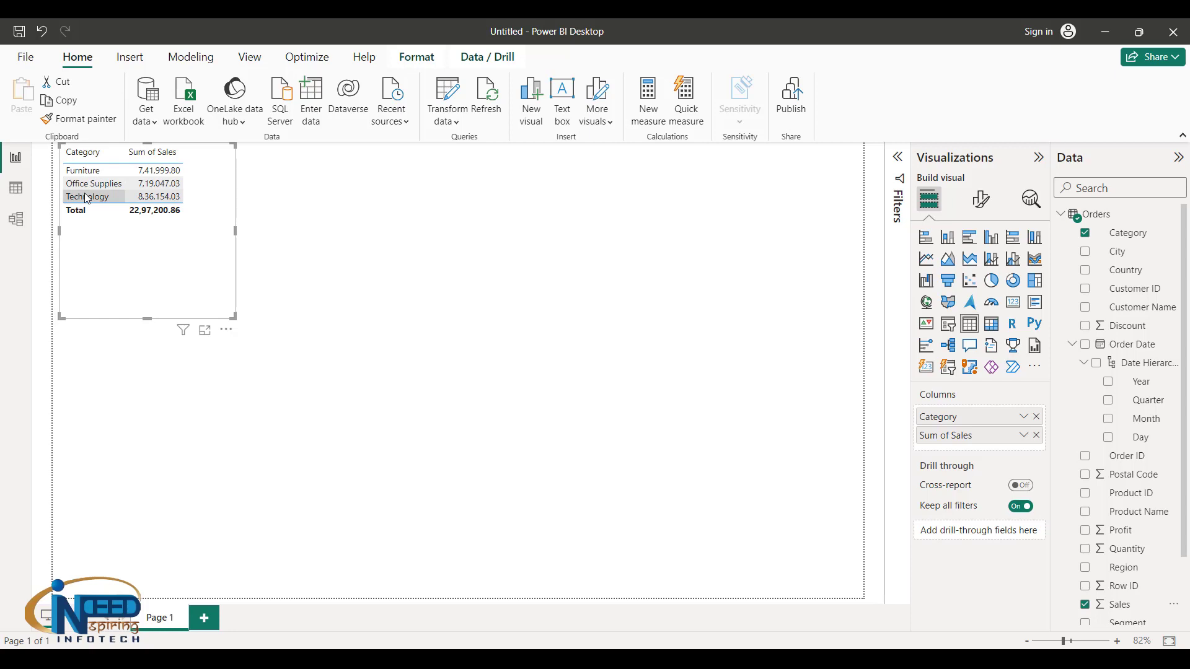
left_click(1037, 417)
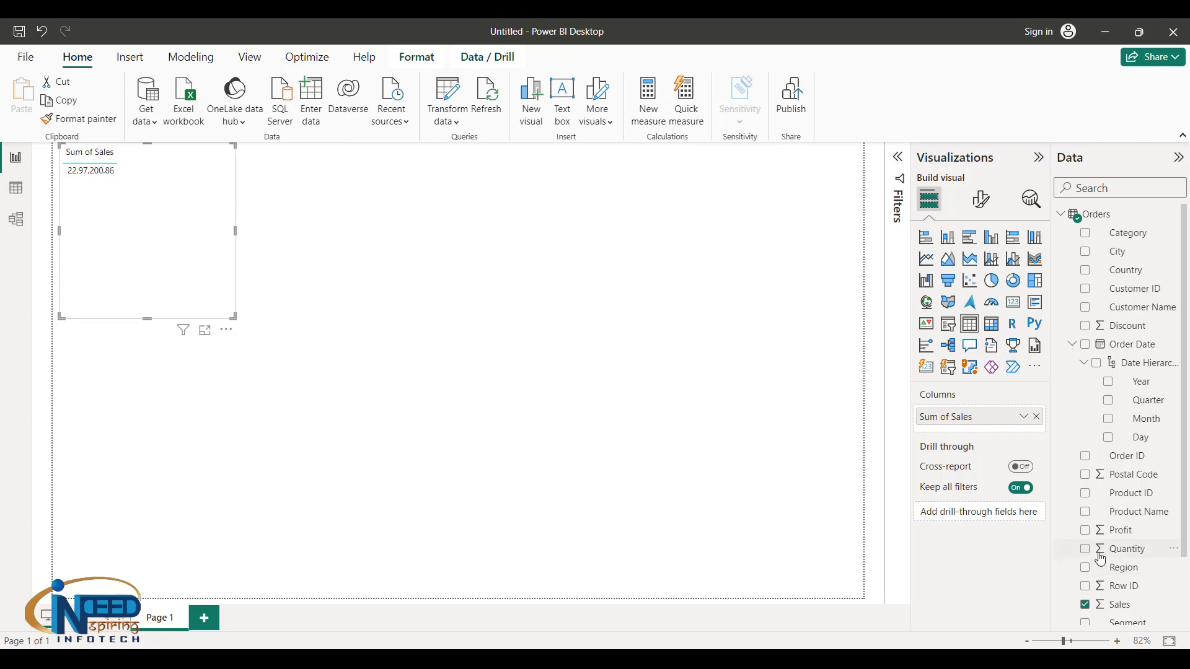
left_click(1086, 236)
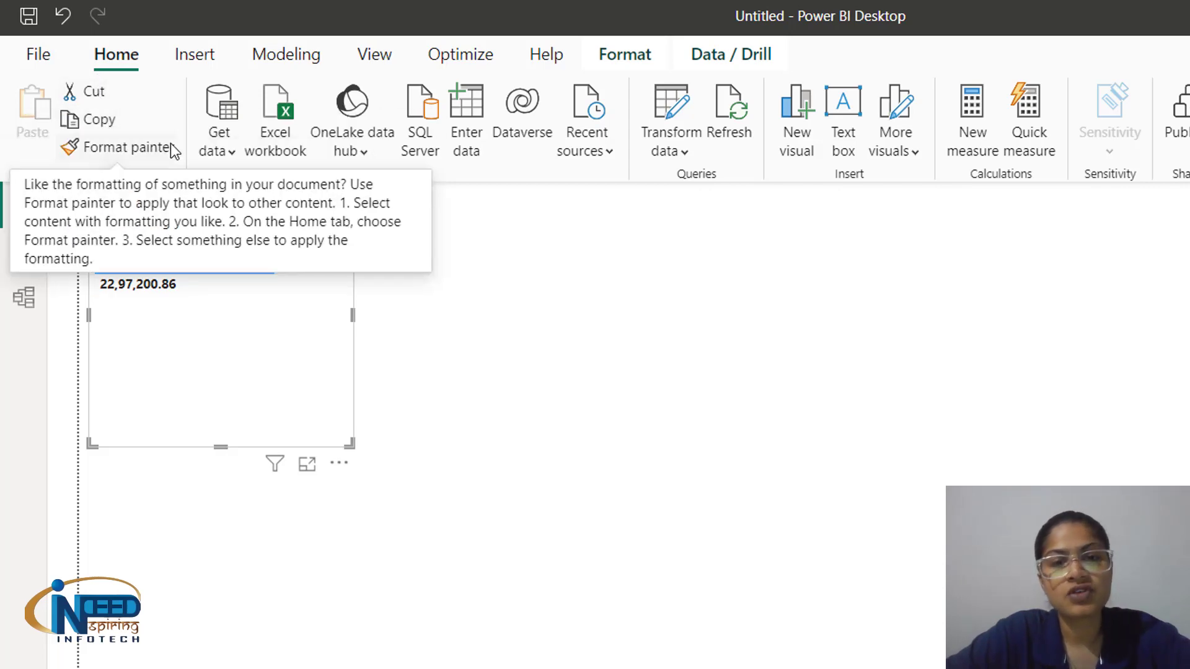
View the list of common data sources available for getting data, and close it.
left_click(233, 153)
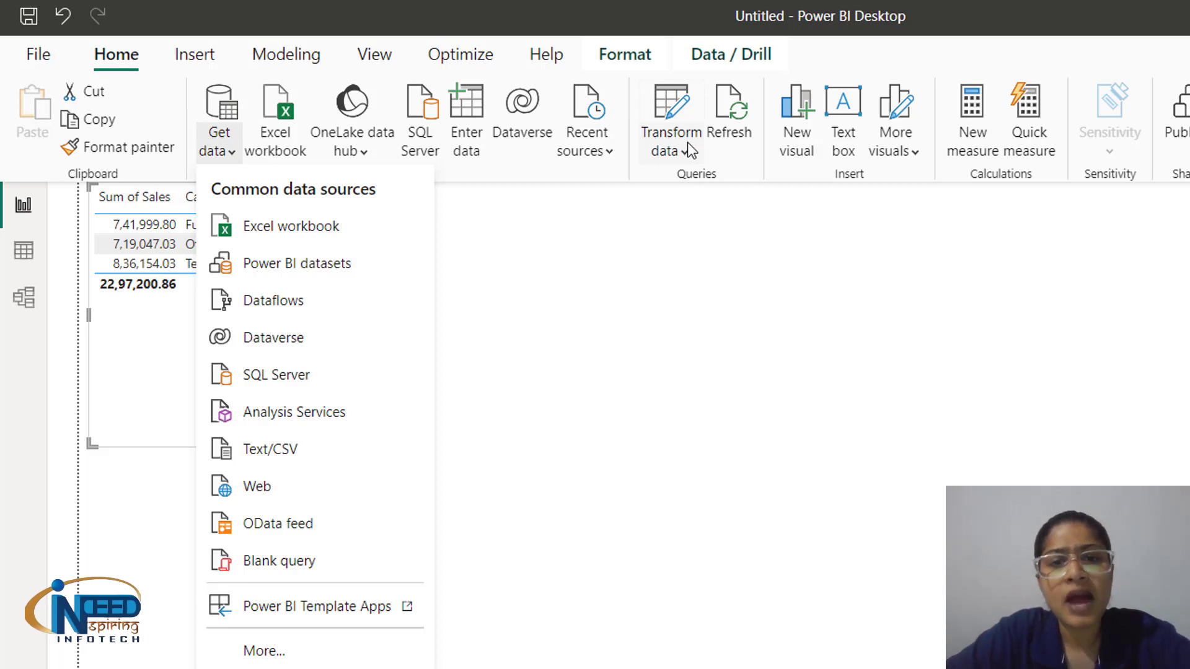
left_click(642, 329)
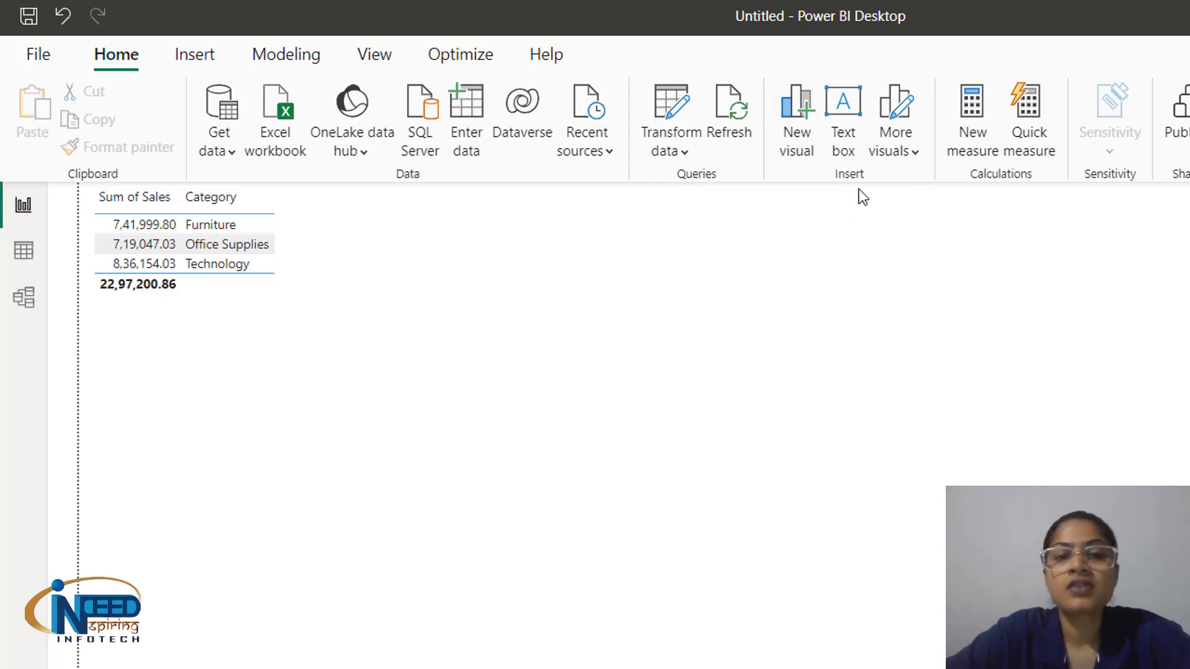
Insert a new blank visual below the table visual and remove it again.
left_click(800, 124)
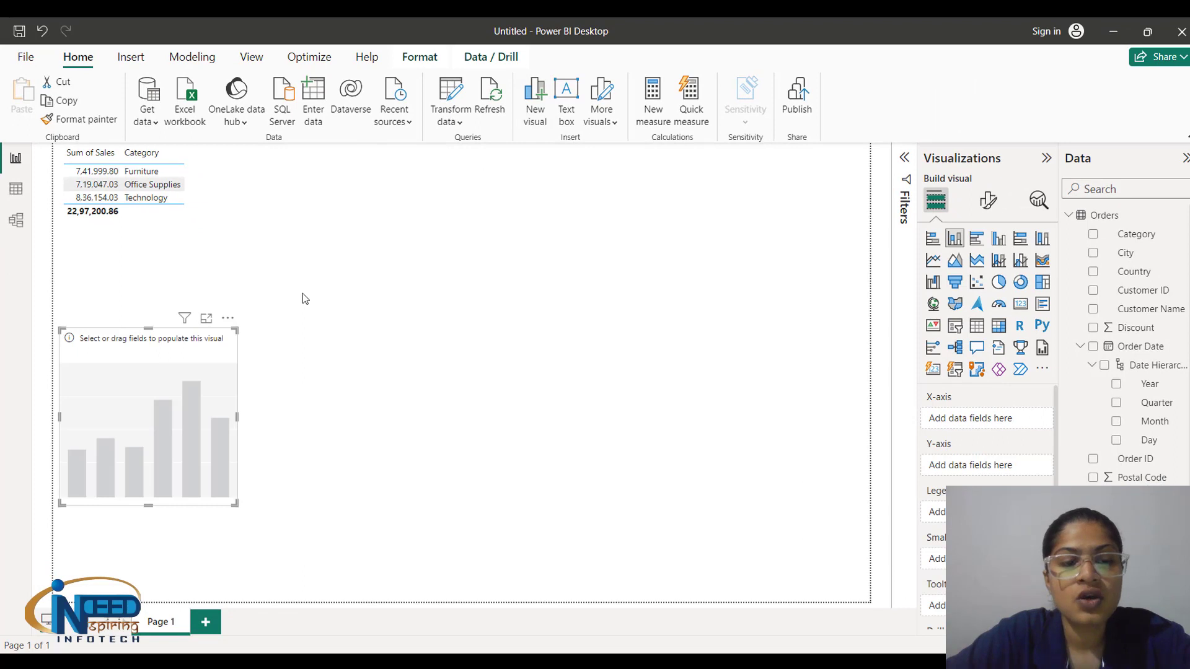
left_click(228, 318)
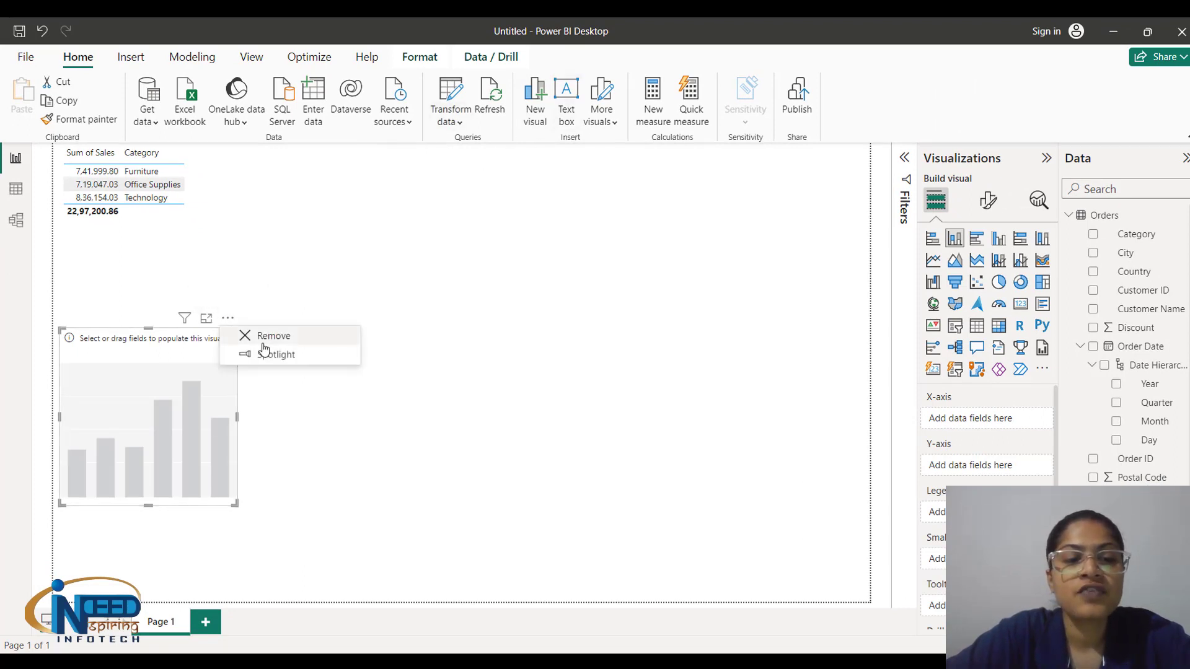
left_click(273, 335)
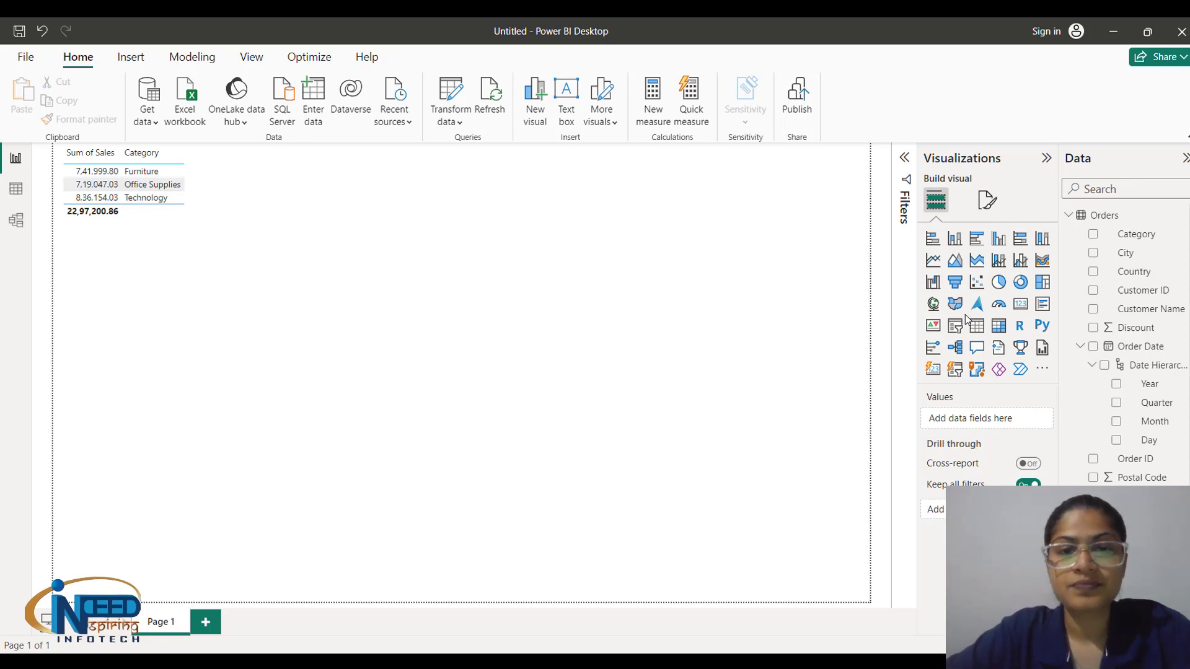
Insert a text box below the table visual containing the text "powerBi session".
left_click(572, 117)
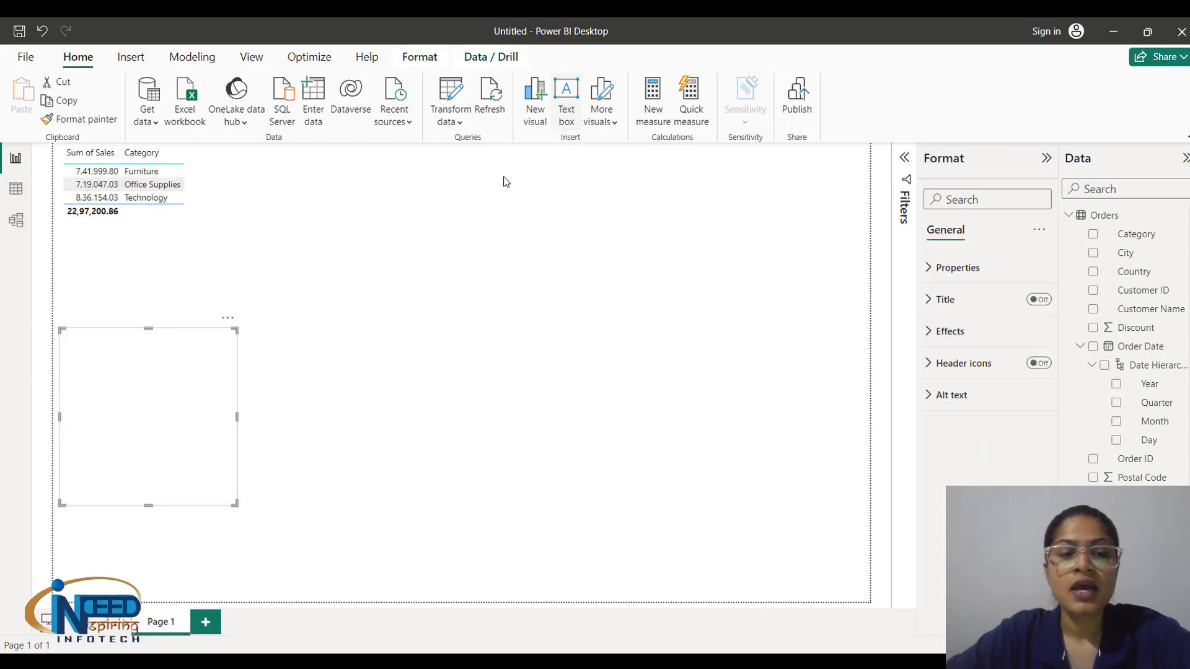
left_click(87, 404)
type("power")
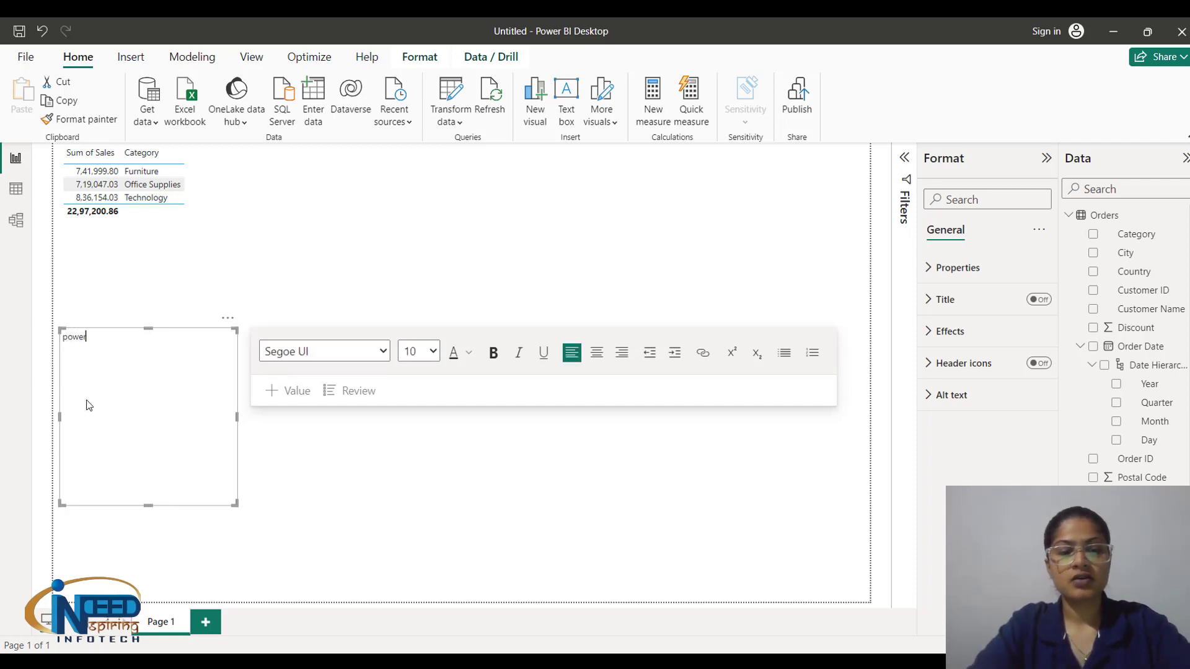
type("Bi")
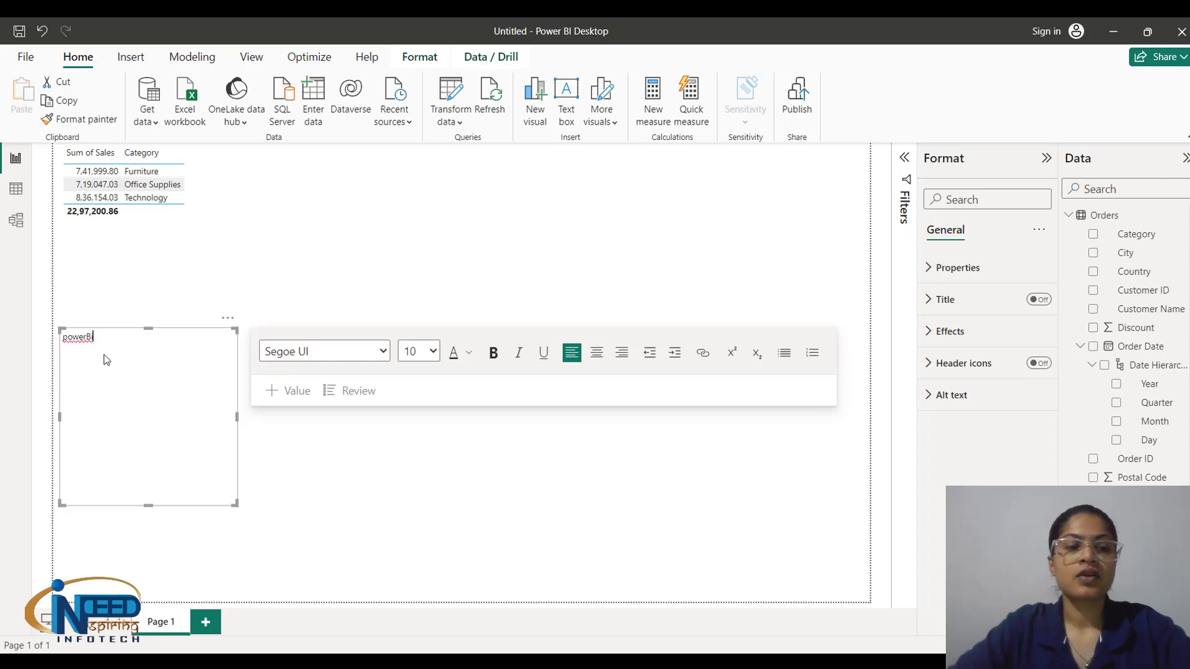
type(" s")
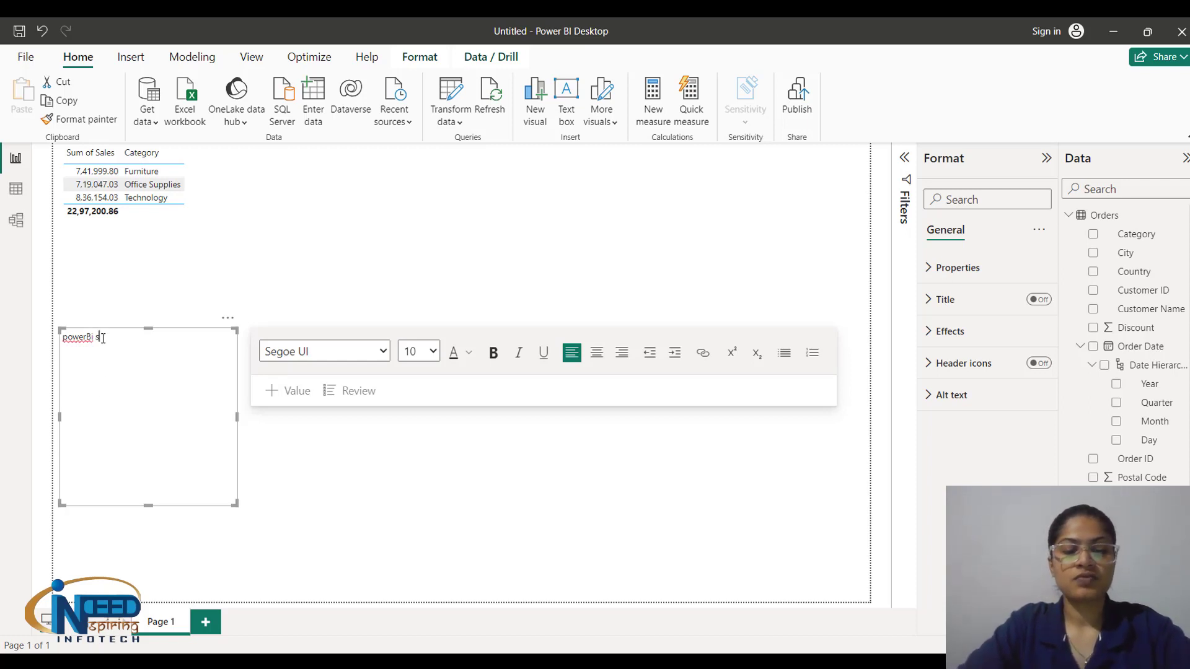
type("ession")
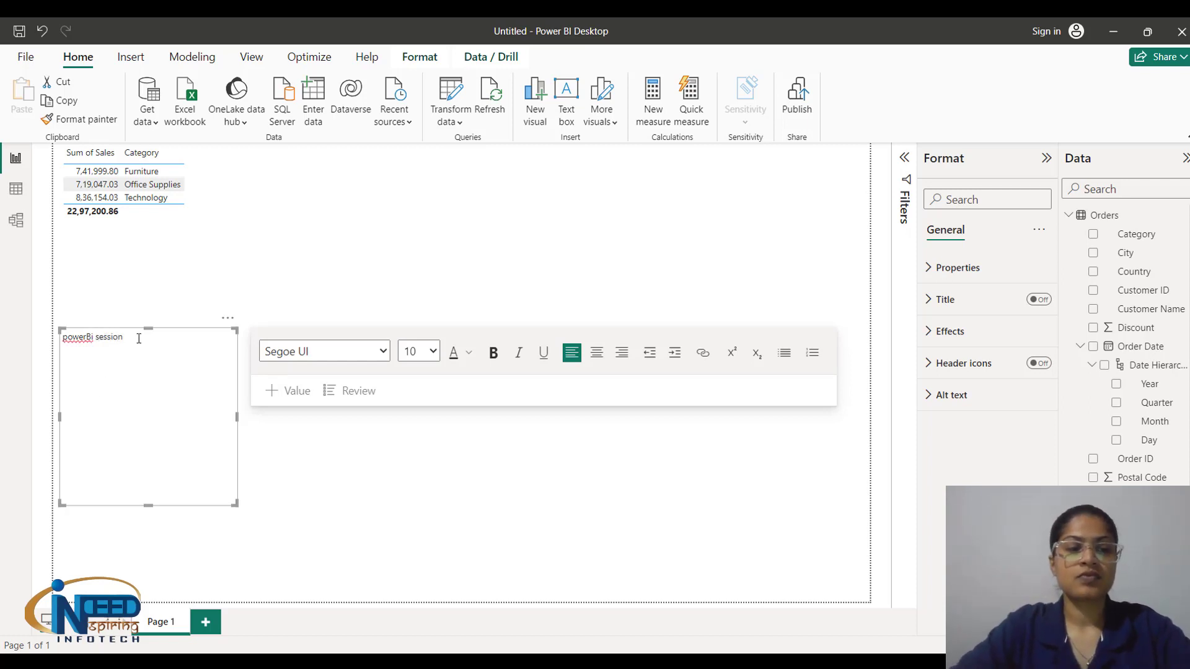
Make all the text in the text box bold.
key("ctrl+a")
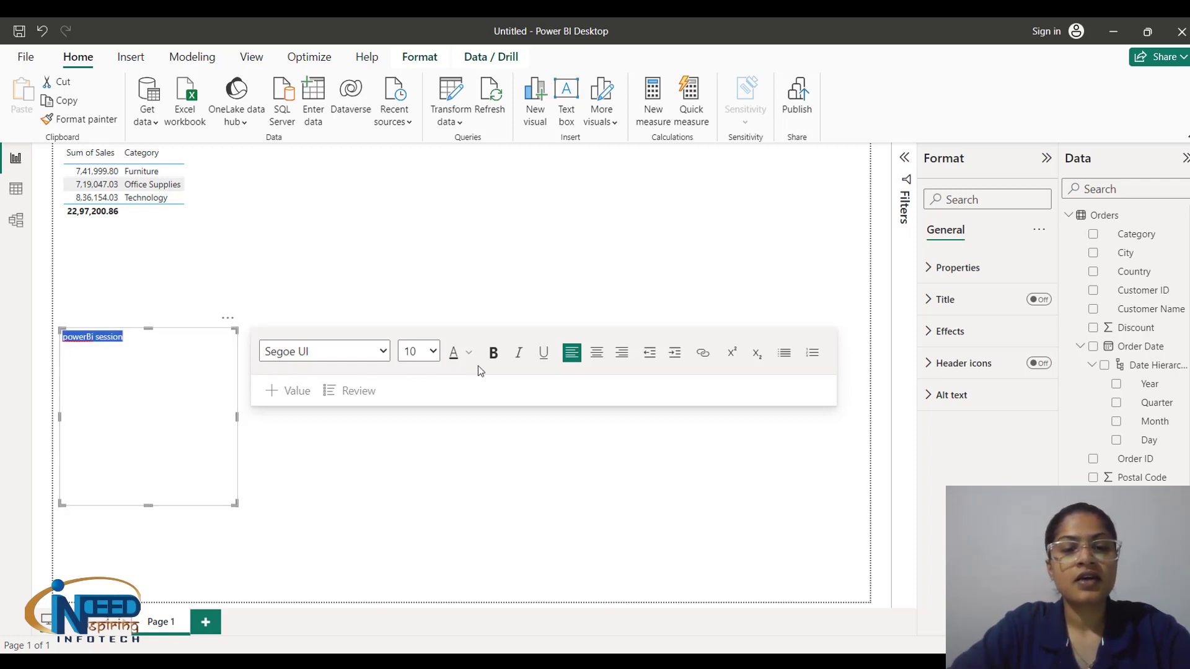
left_click(494, 355)
left_click(494, 356)
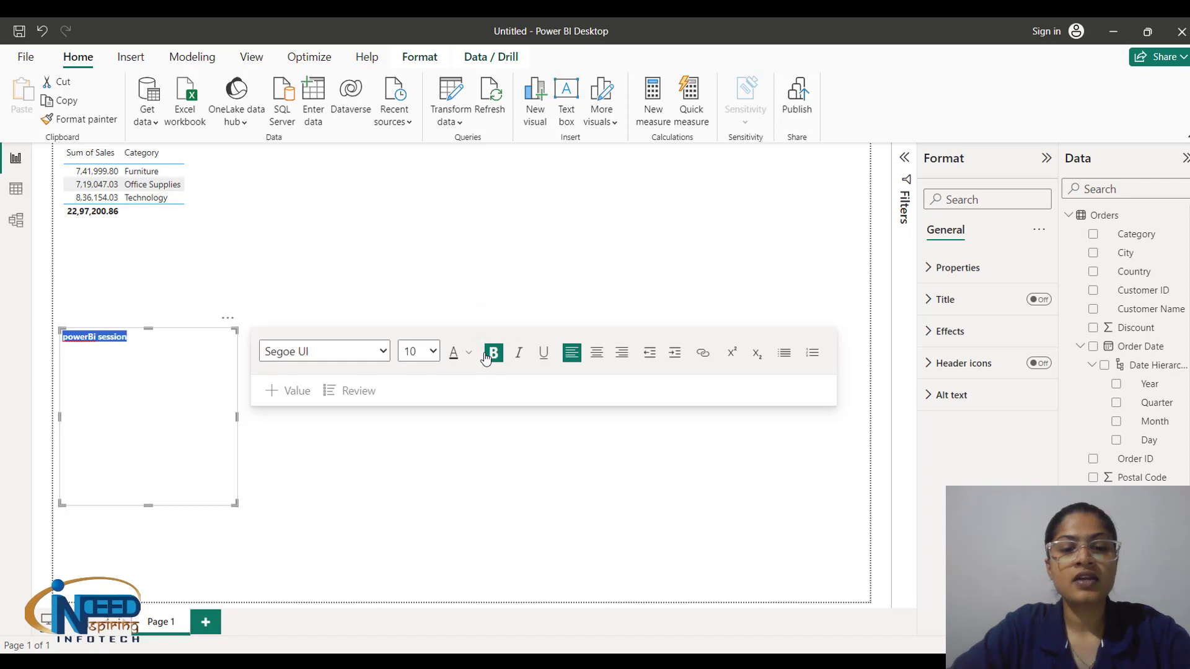
Set the text box's text to font size 24 and the Candara font.
left_click(437, 356)
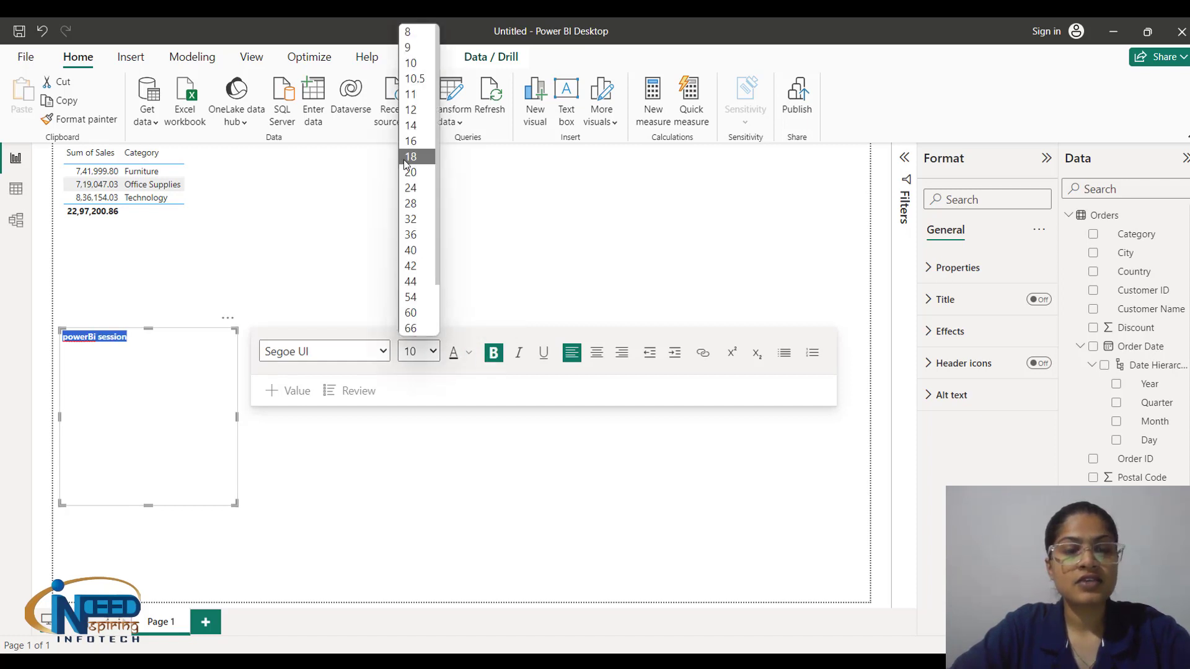
left_click(409, 188)
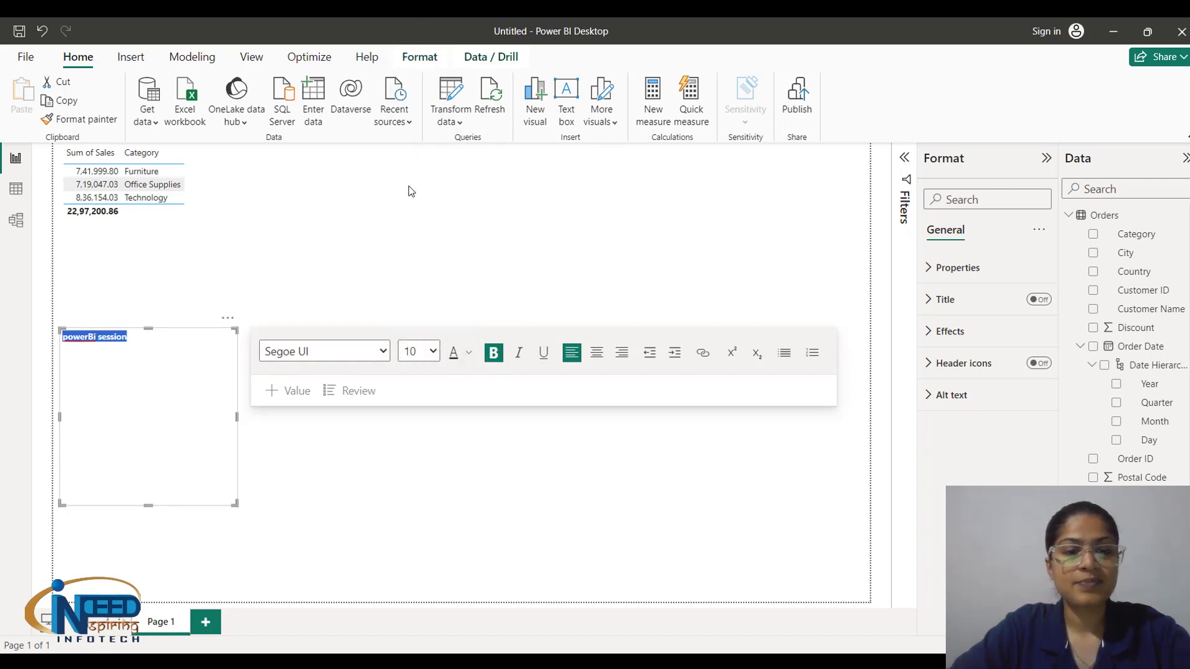
left_click(383, 352)
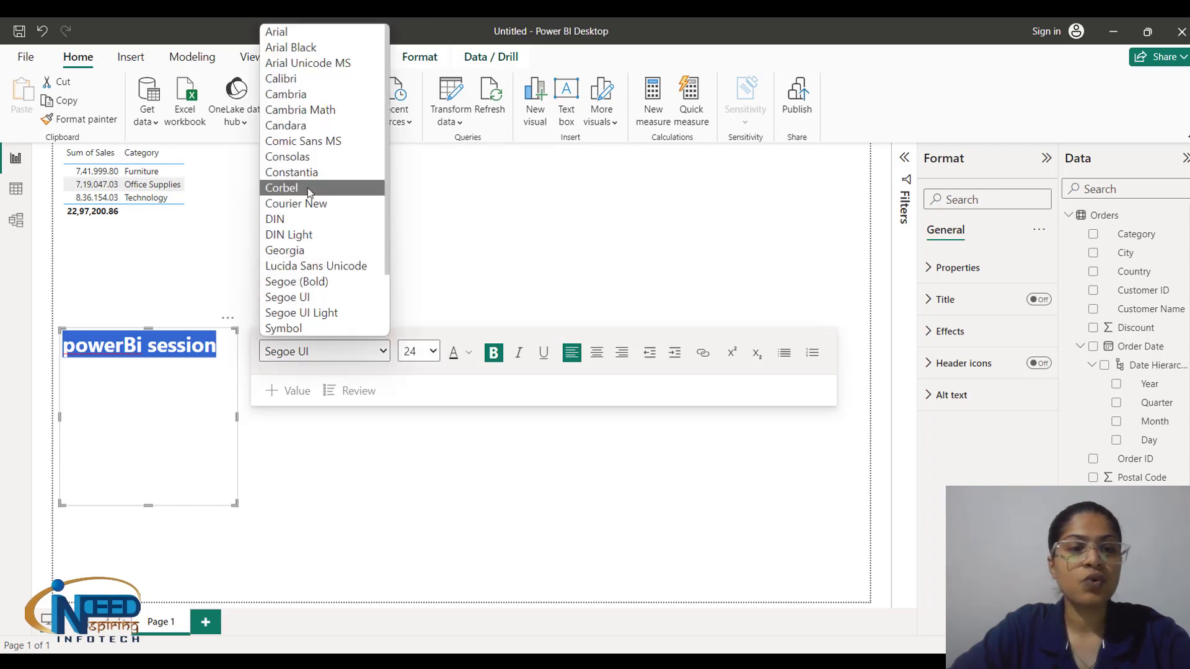
left_click(316, 126)
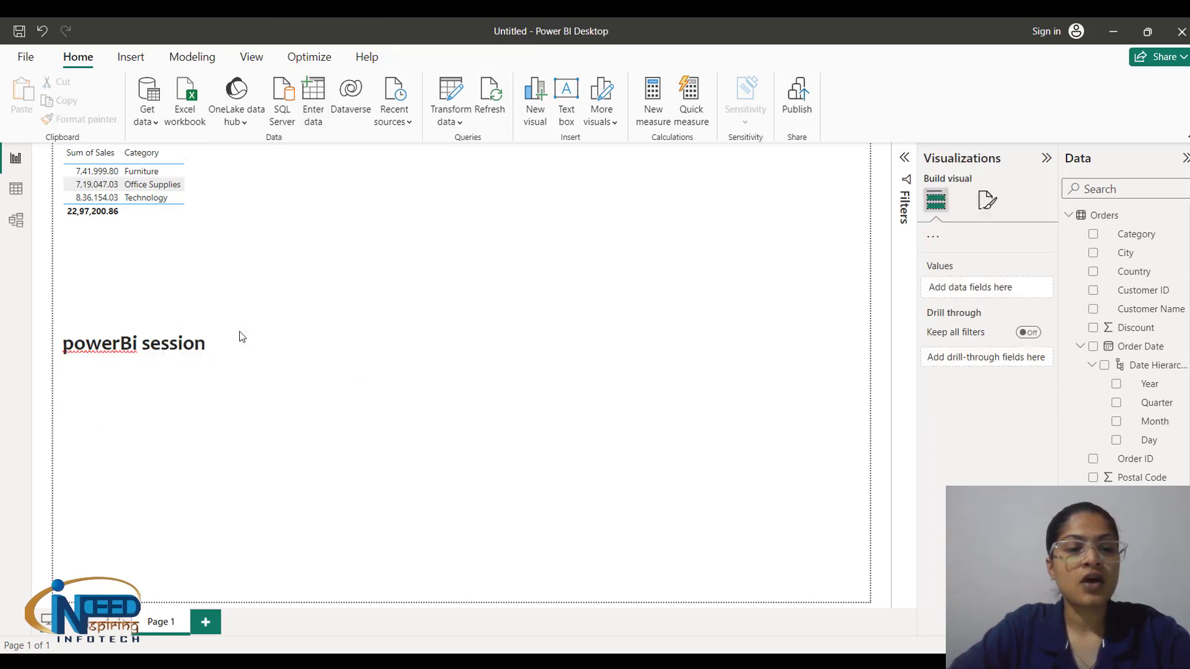
left_click(374, 445)
Move the "powerBi session" text box up to the top middle of the report page, beside the table visual.
left_click(150, 344)
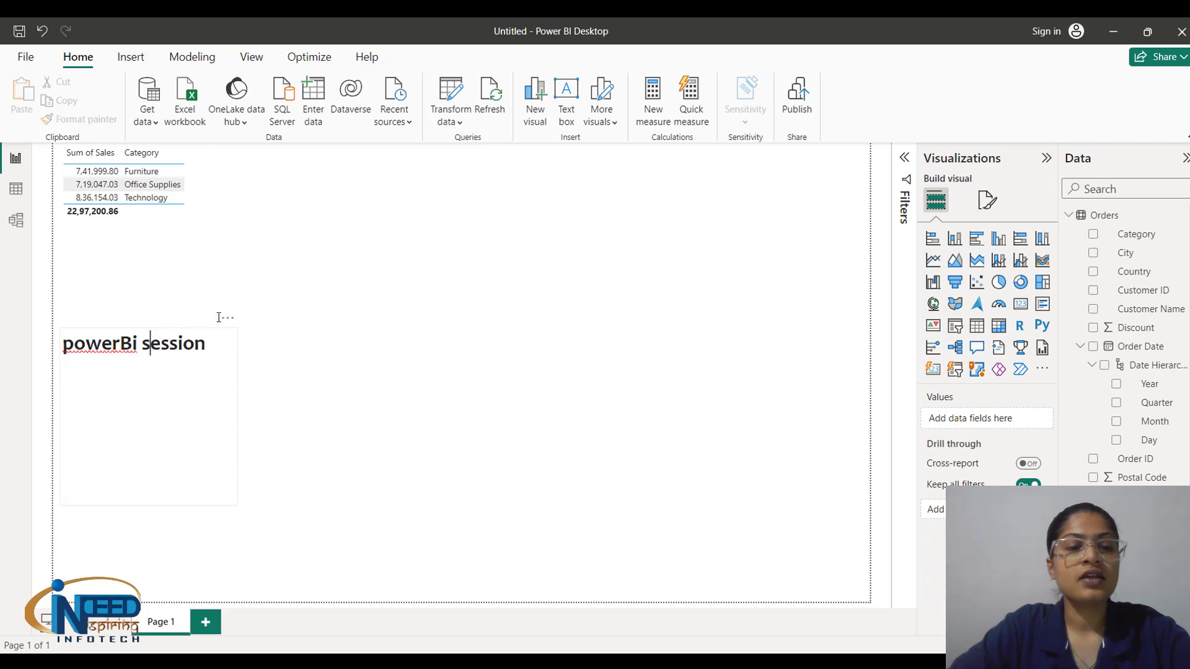
left_click_drag(223, 321, 536, 149)
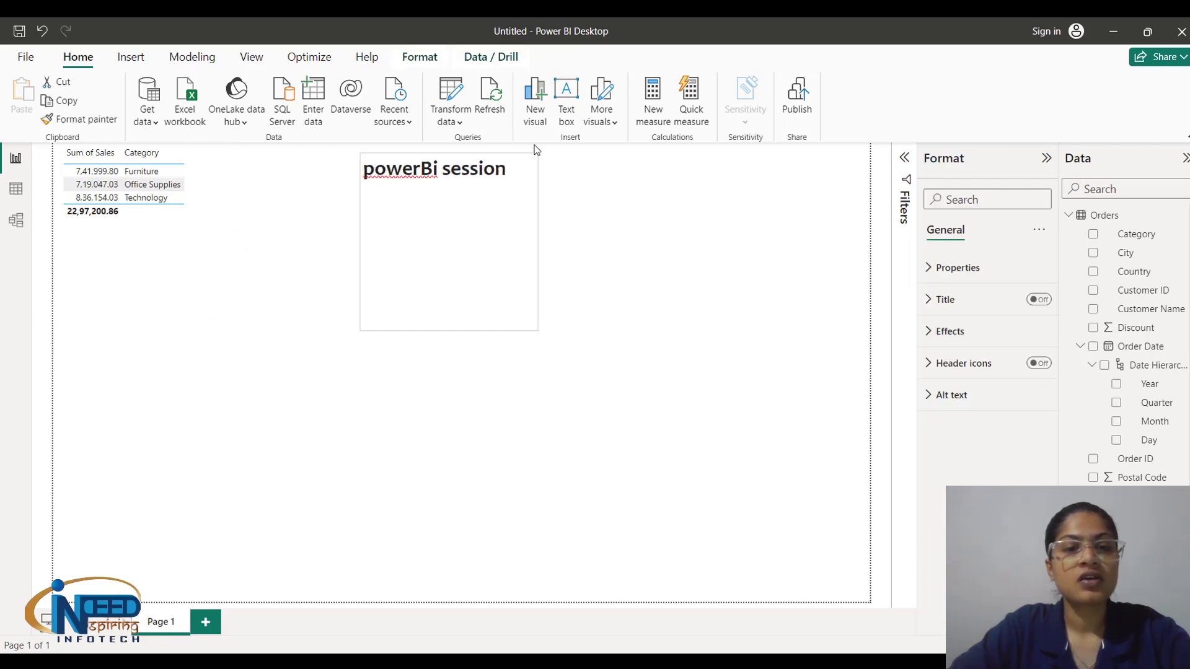
left_click(685, 256)
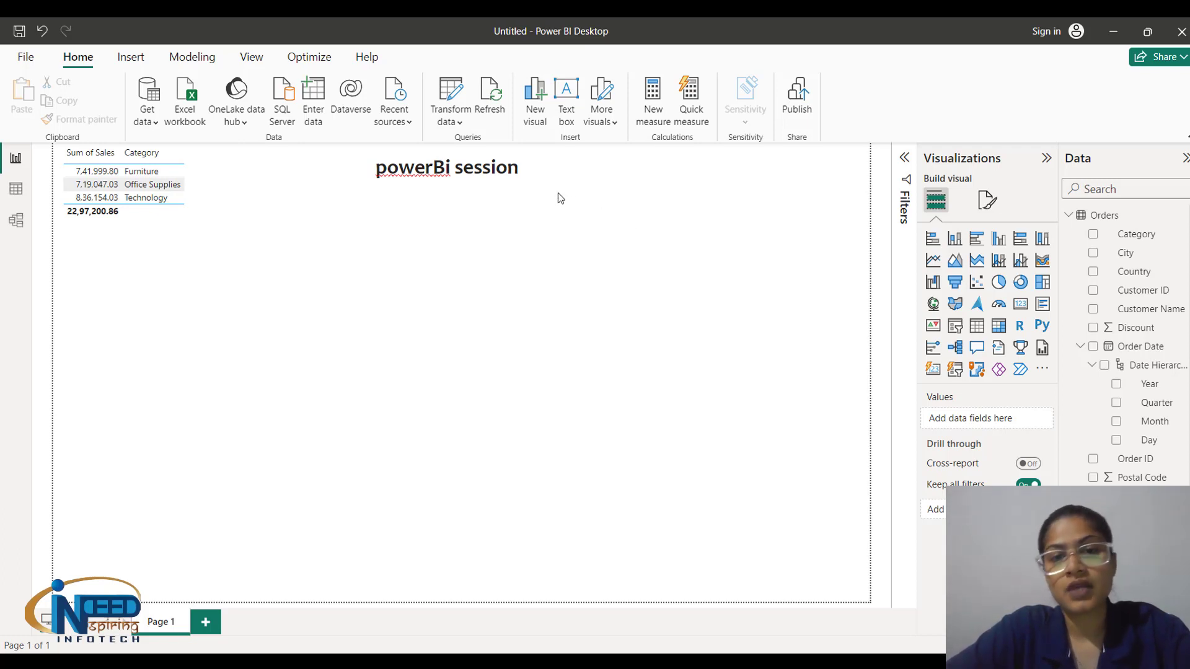
View the available sources for adding more visuals, and close the list.
left_click(615, 130)
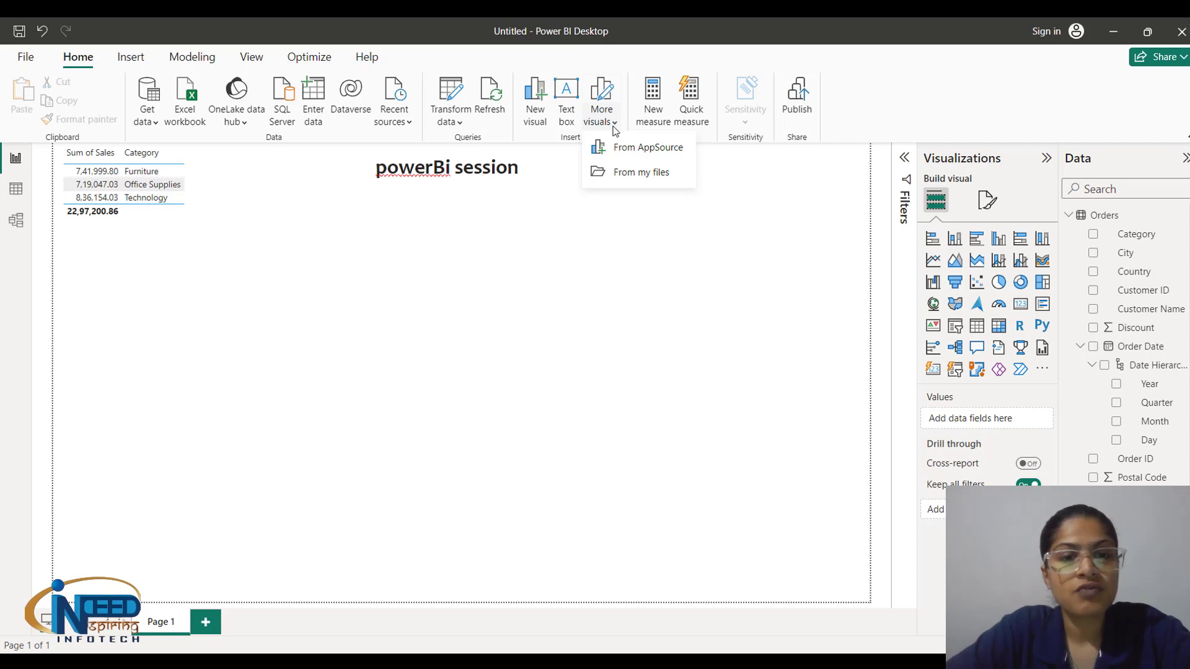
left_click(717, 250)
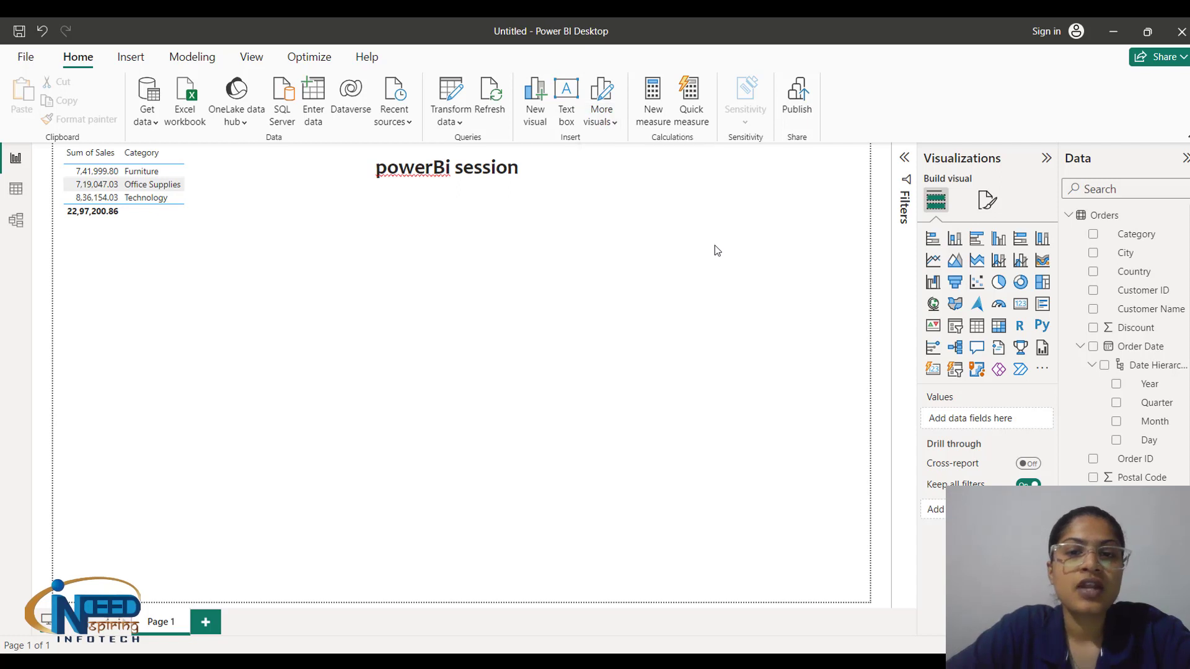
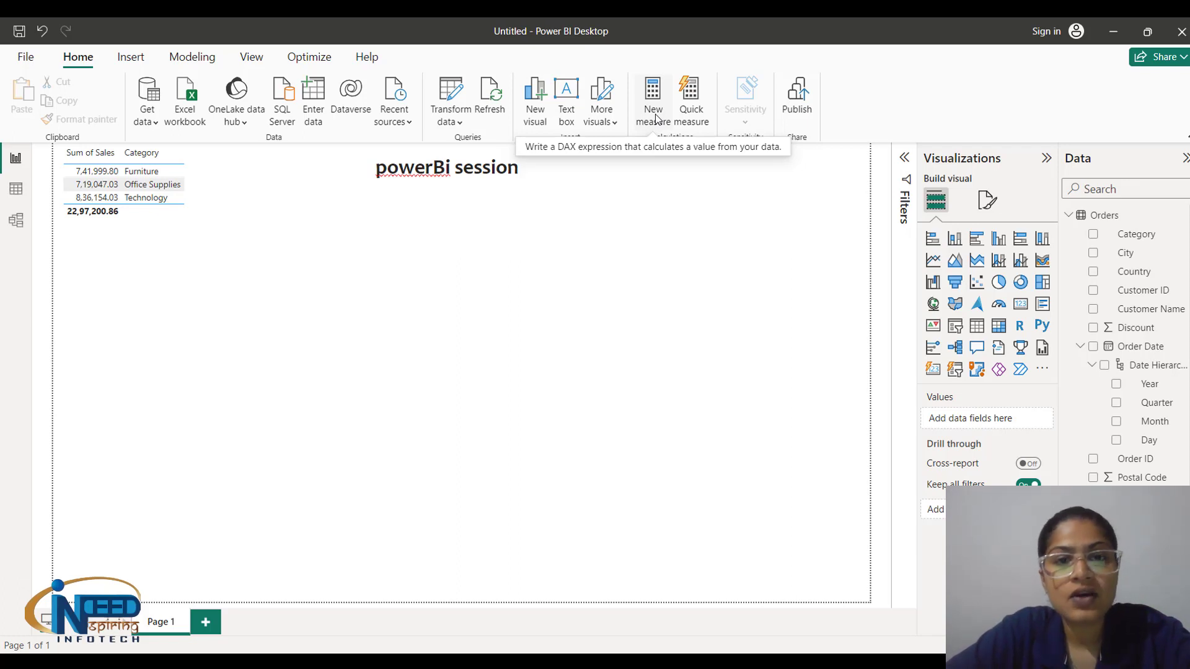
Start a new measure in the Orders table and discard it without entering a formula.
left_click(657, 118)
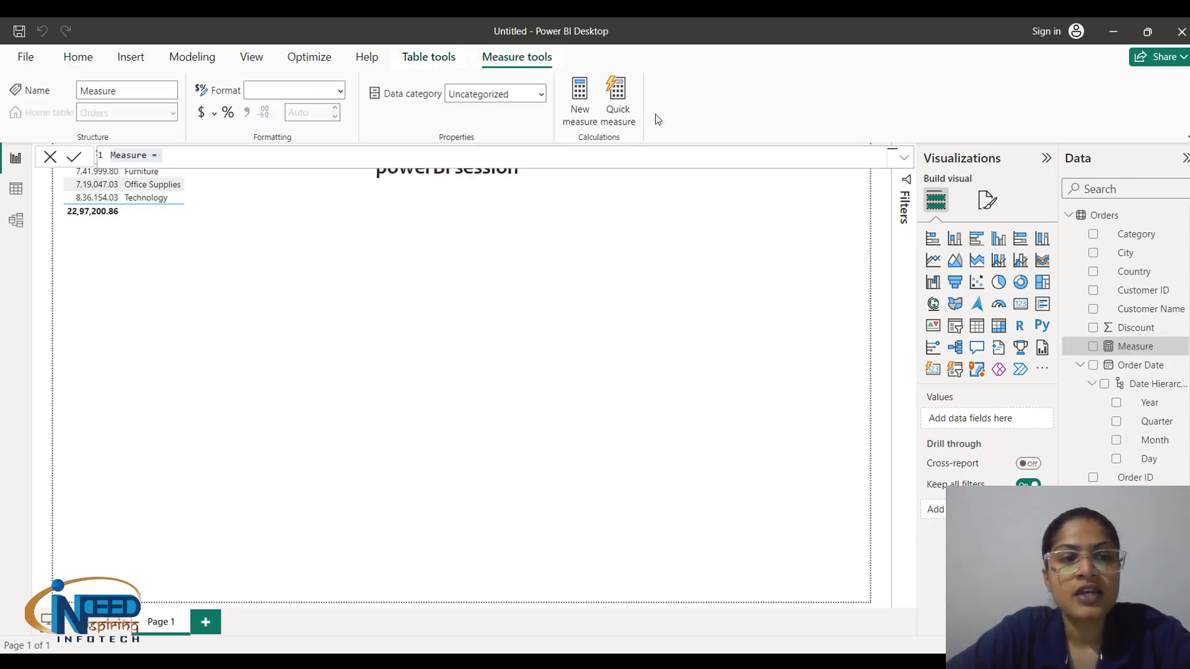
left_click(178, 153)
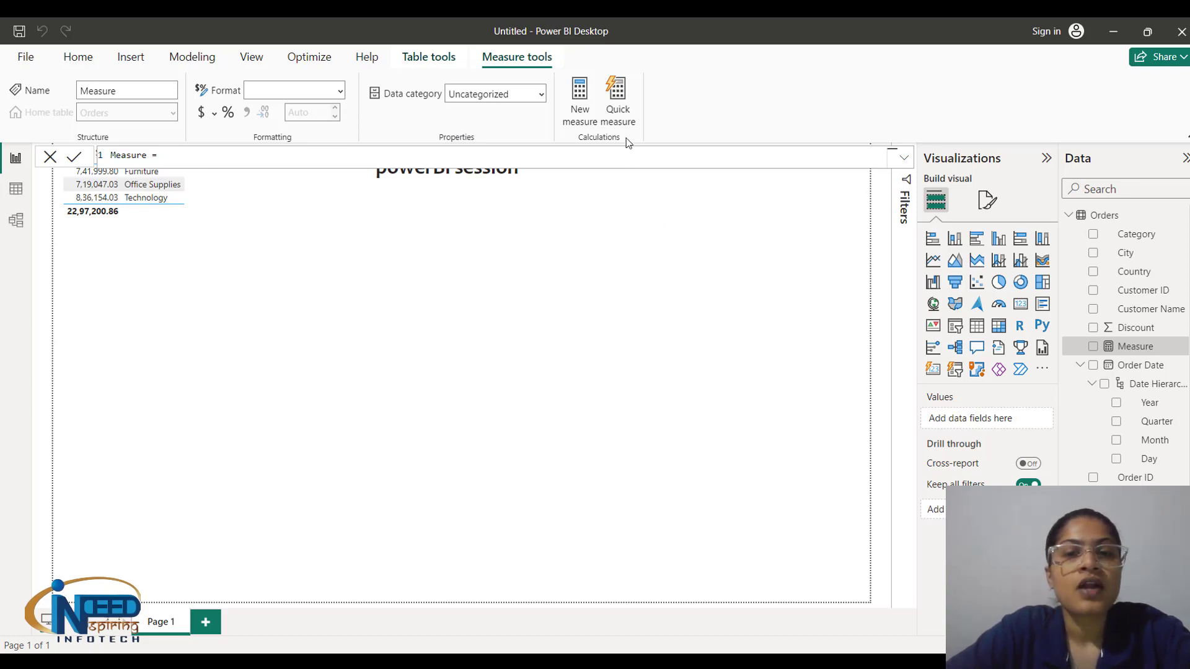
left_click(623, 90)
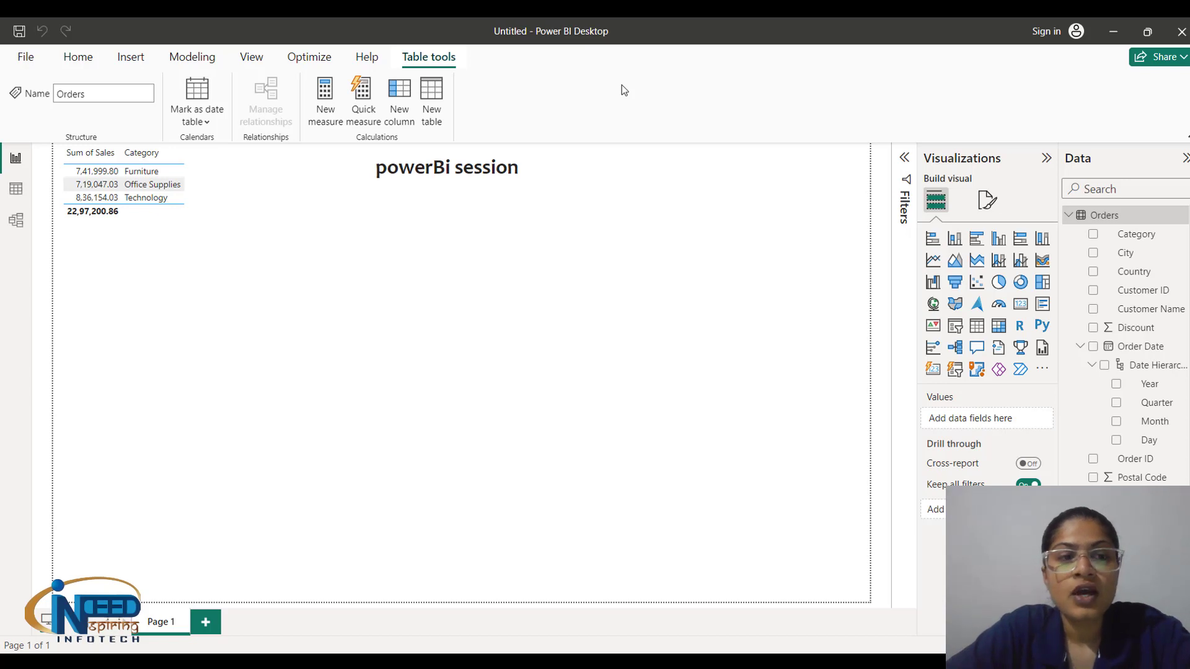
Examine the calculations offered for a quick measure, from the category aggregates down to the text operations, without choosing one.
left_click(366, 109)
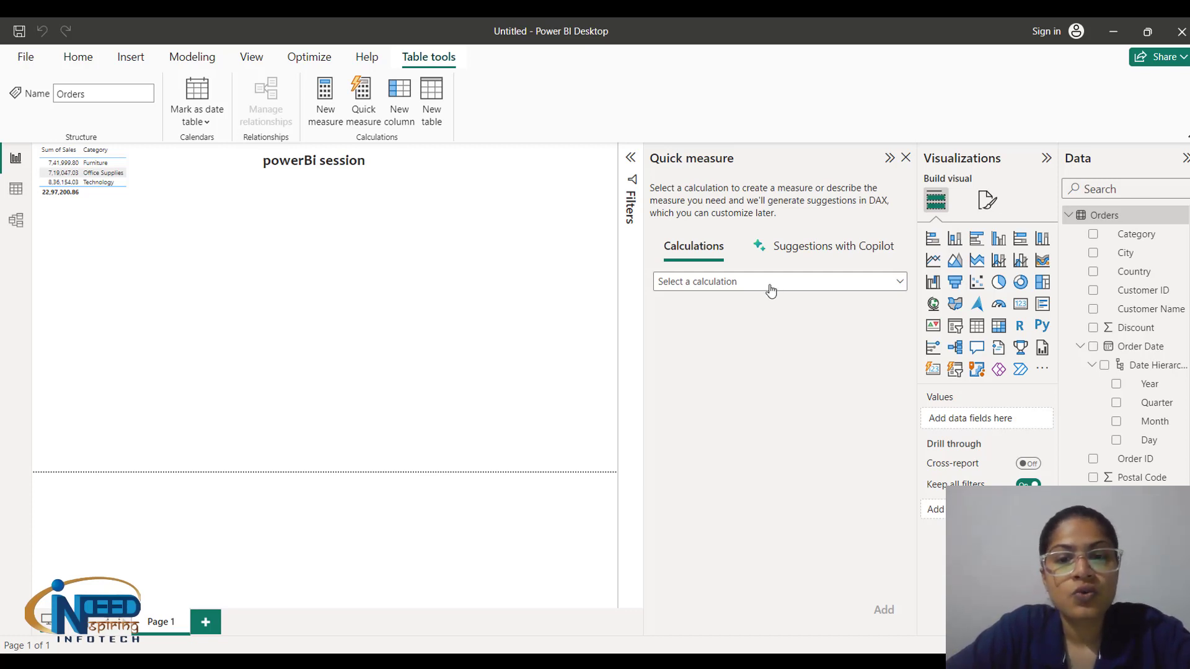
left_click(772, 292)
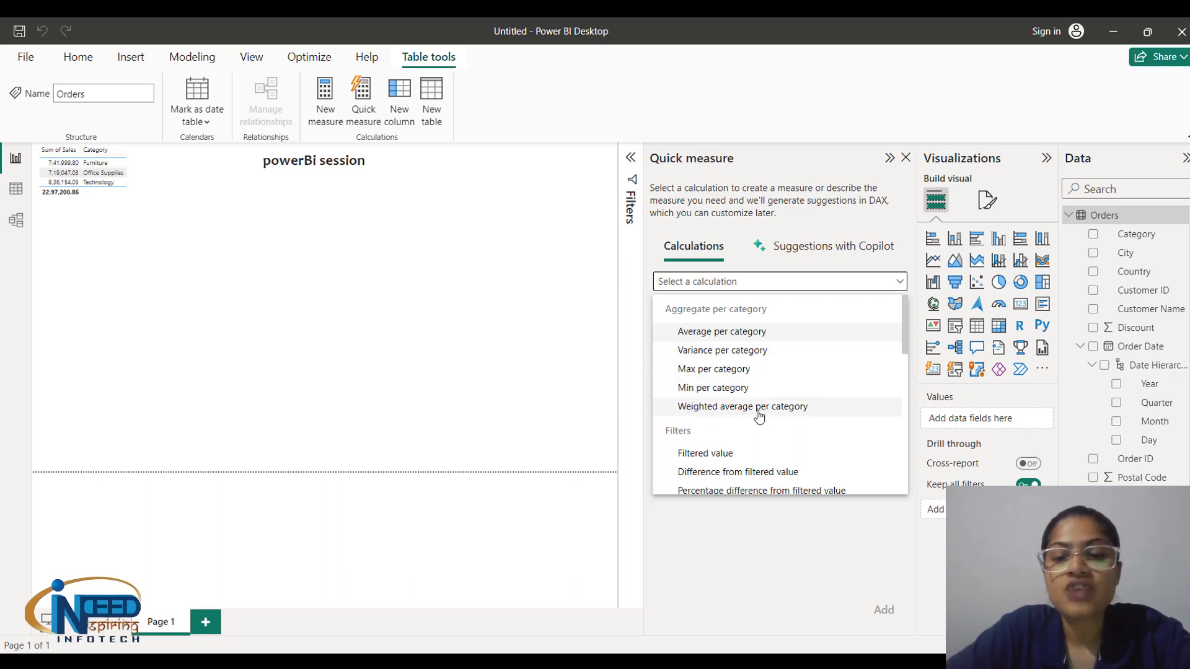
scroll(765, 417, "down", 3)
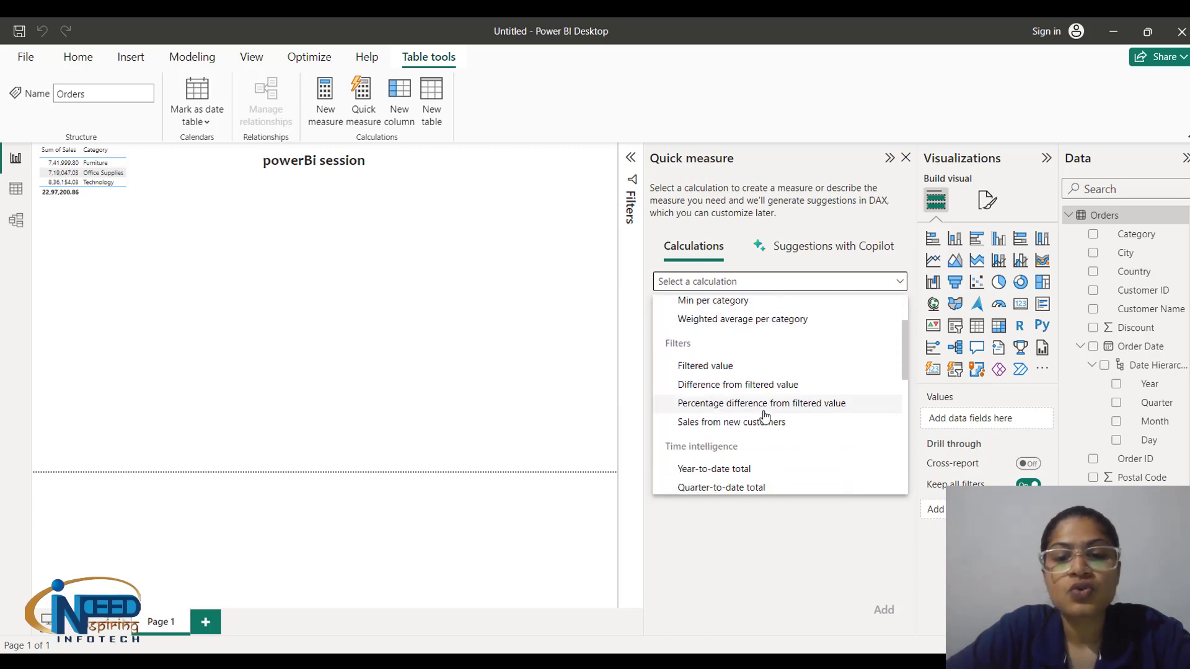
scroll(765, 416, "down", 2)
scroll(765, 416, "down", 2)
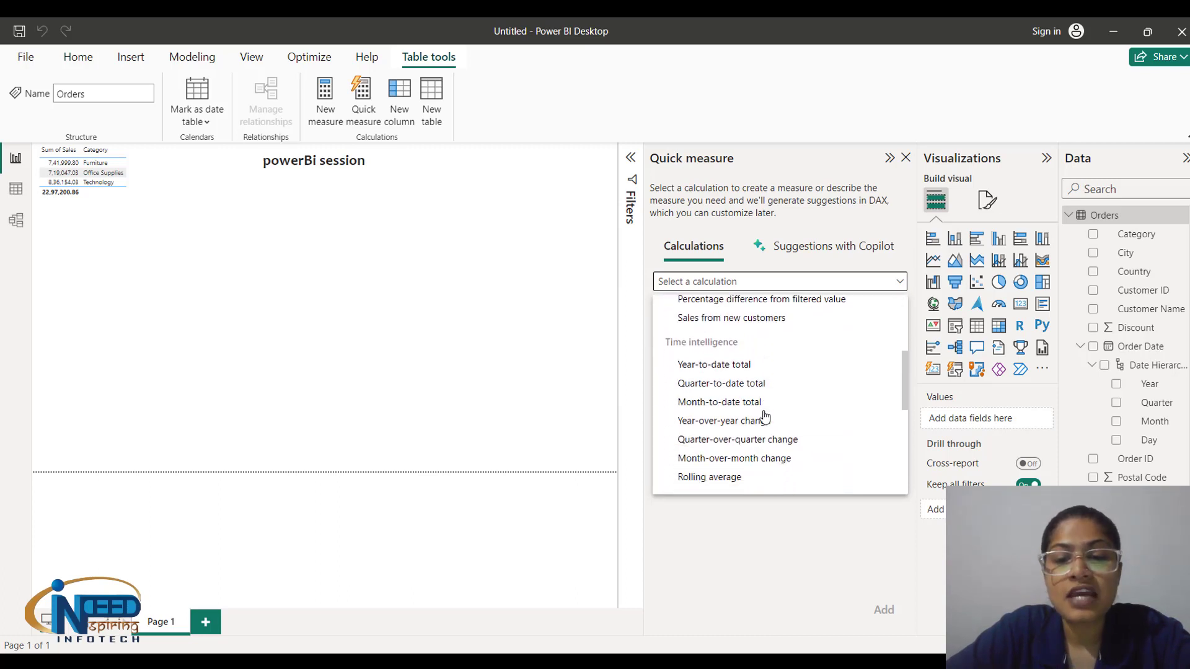
scroll(765, 417, "down", 7)
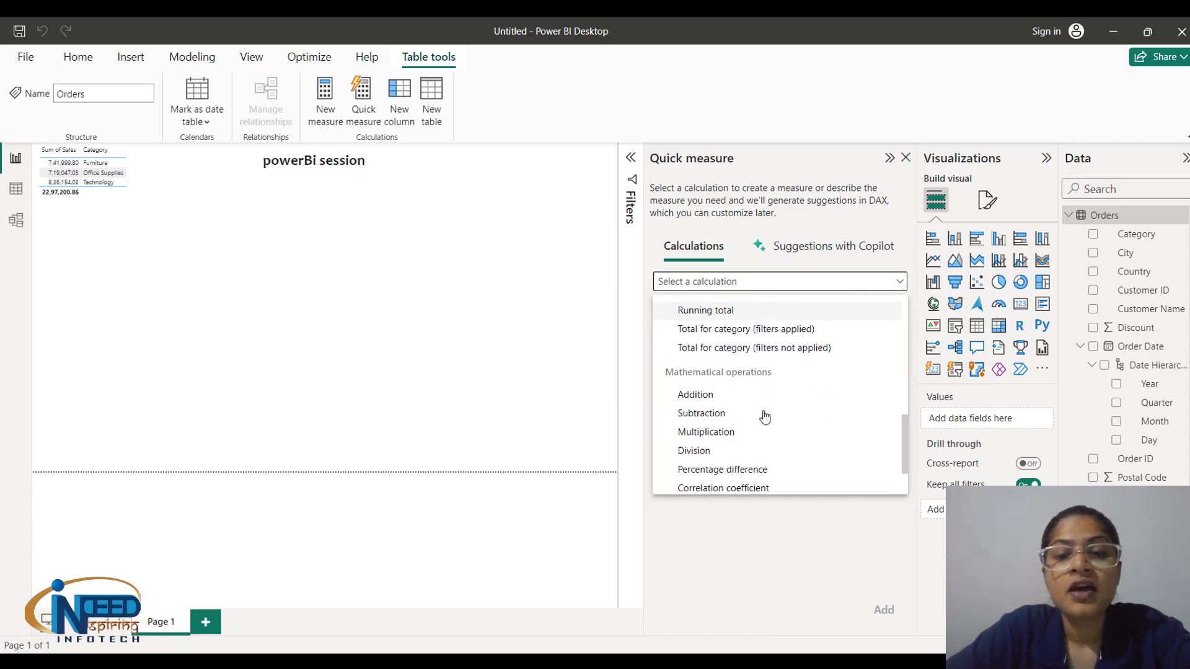
scroll(765, 417, "up", 2)
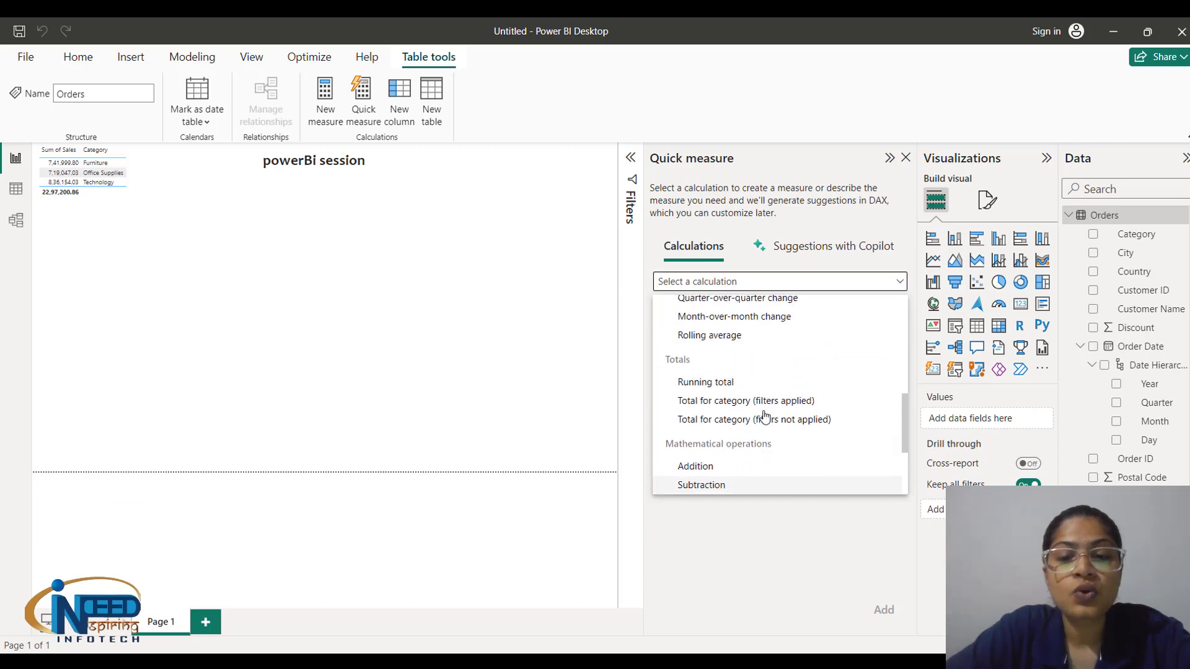
scroll(765, 415, "down", 4)
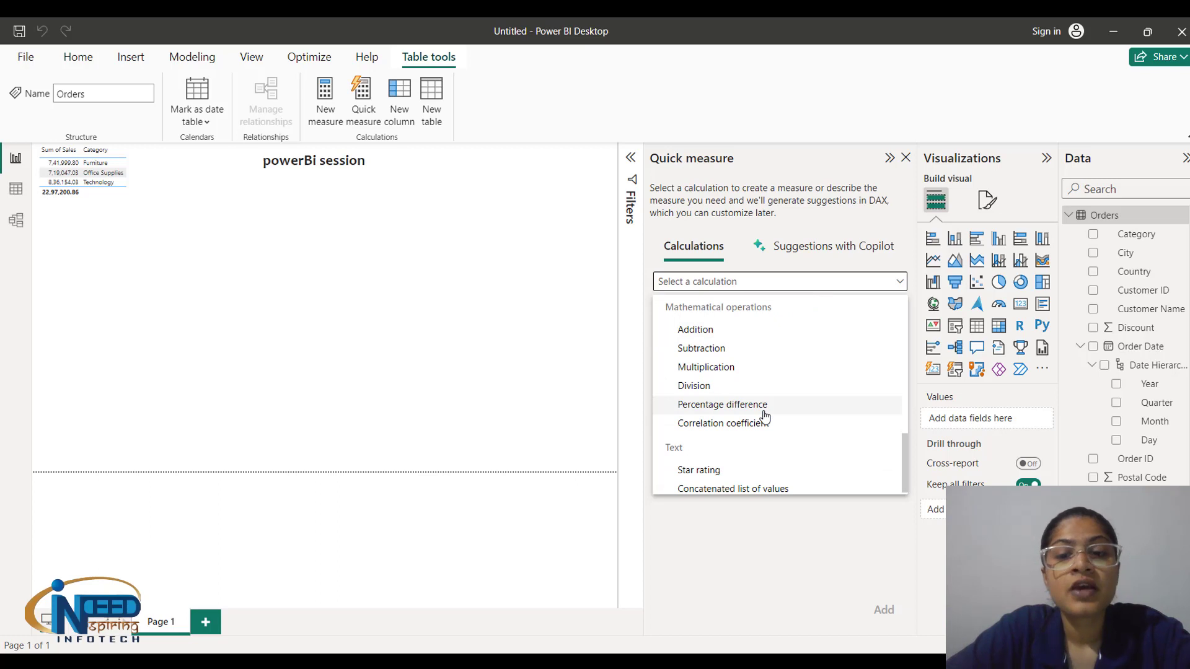
scroll(765, 416, "down", 1)
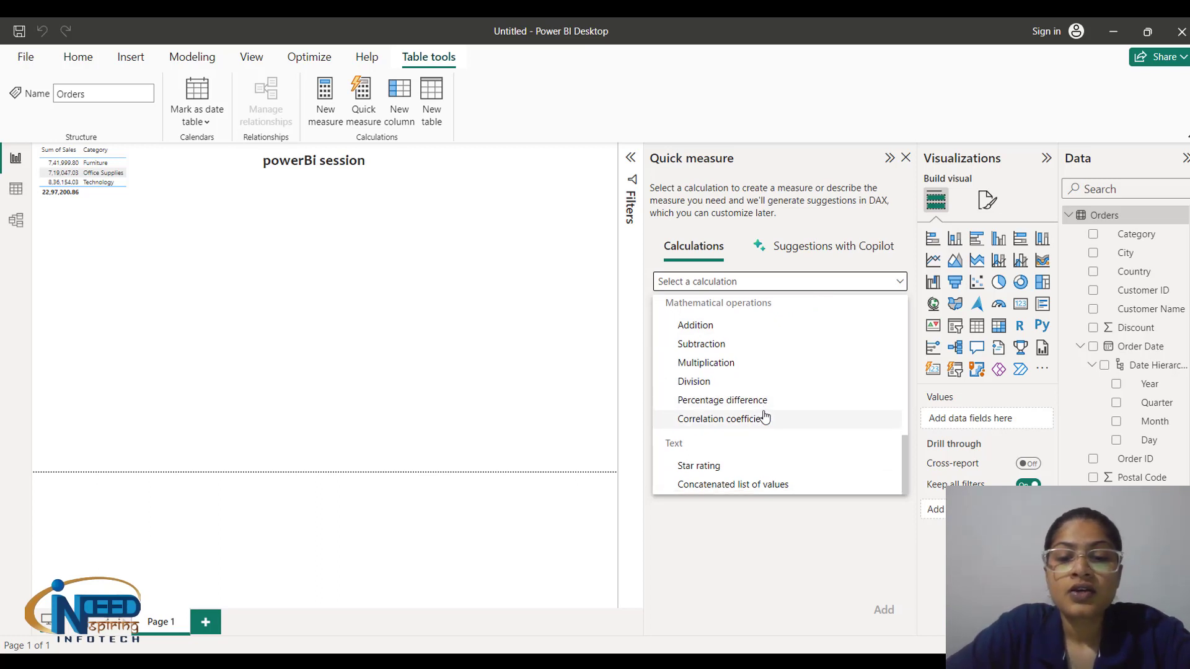
left_click(681, 528)
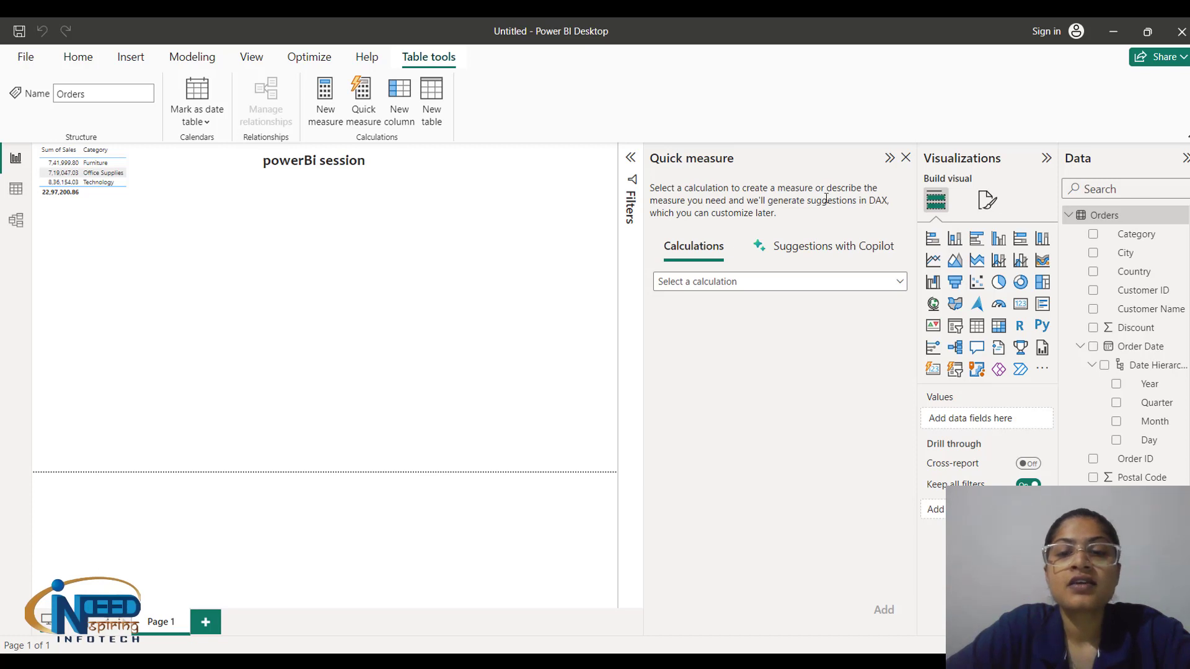
View the Copilot suggestions for quick measures, and close the quick measure setup.
left_click(836, 251)
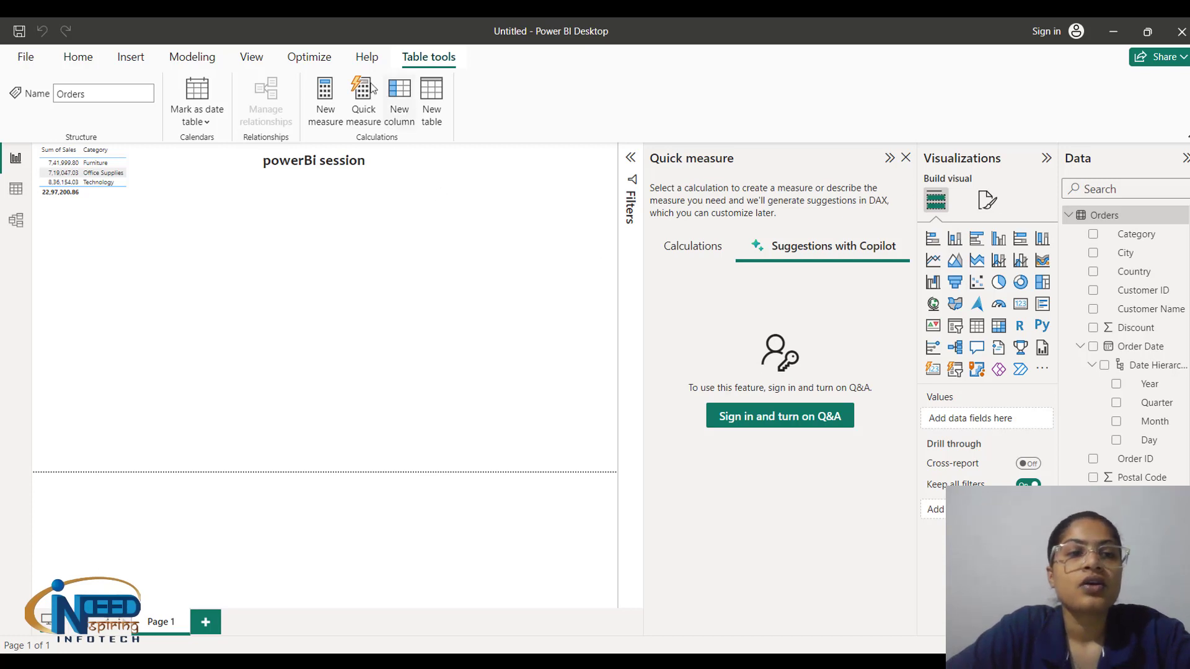
left_click(87, 63)
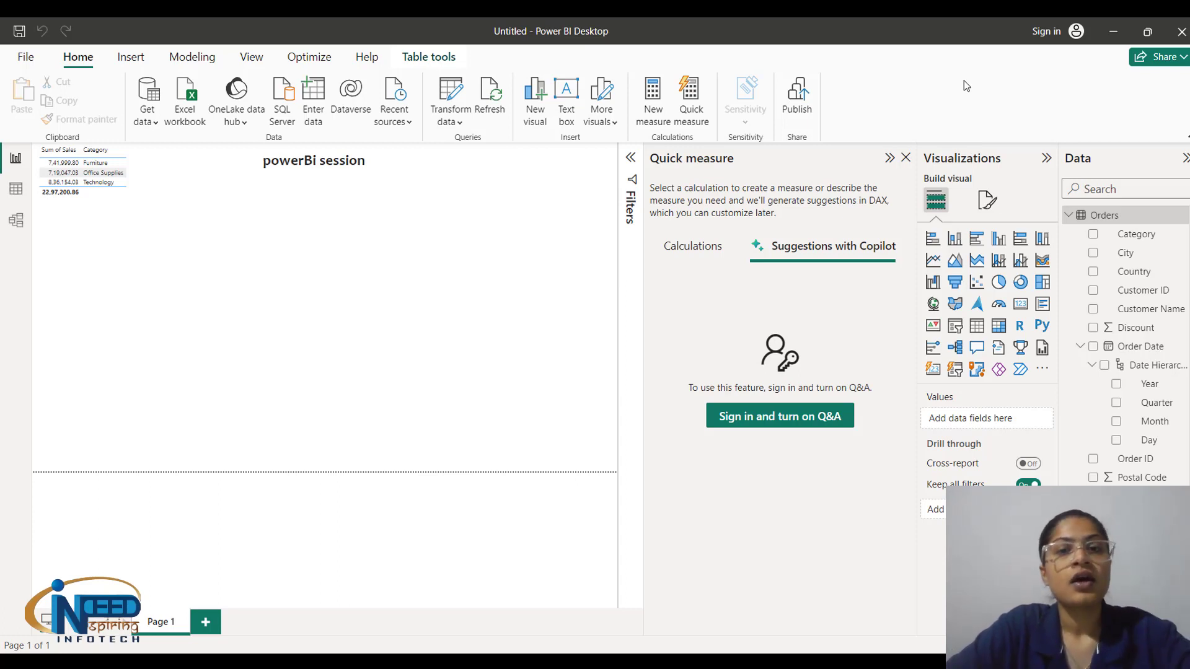
left_click(906, 159)
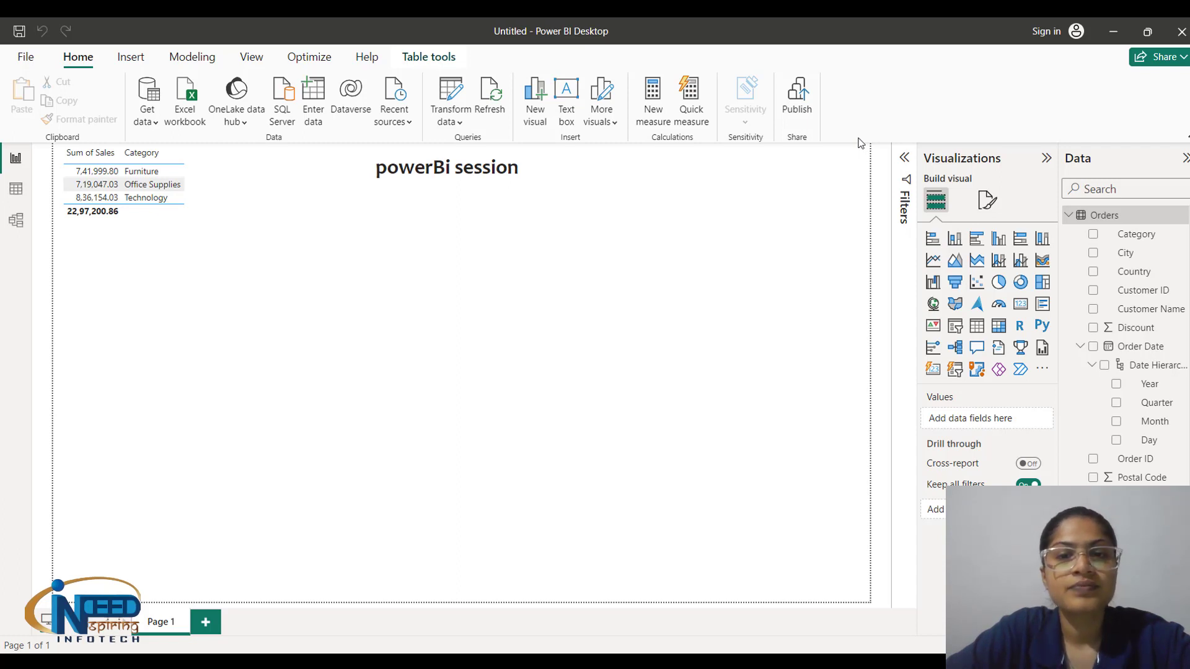
left_click(766, 490)
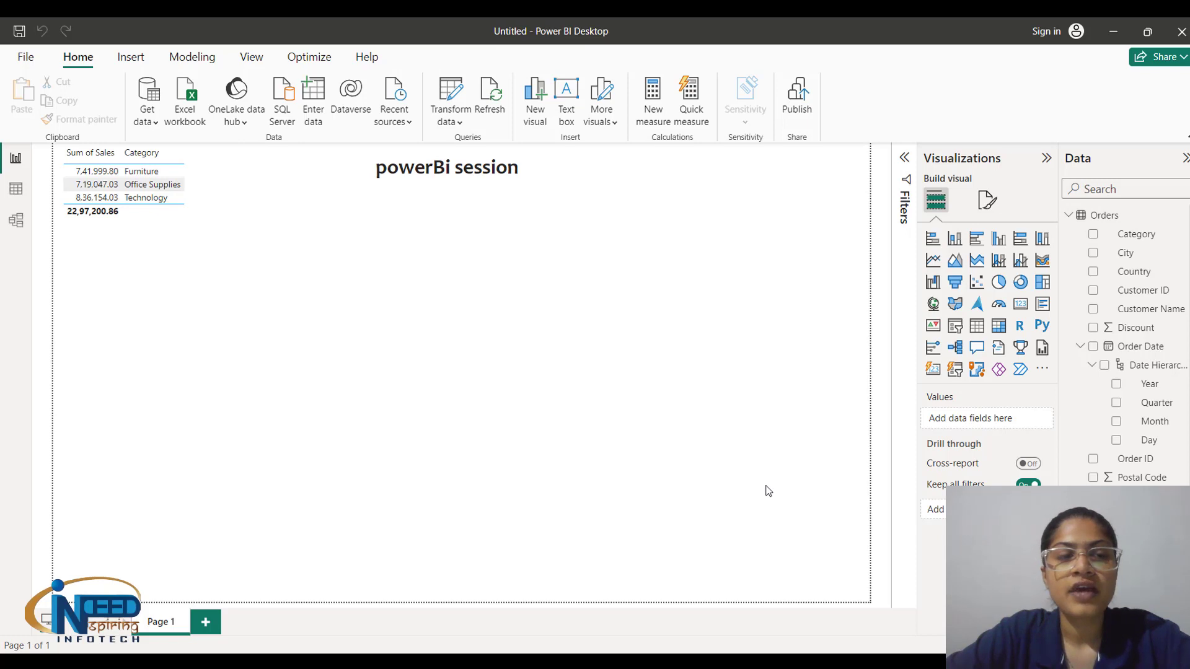